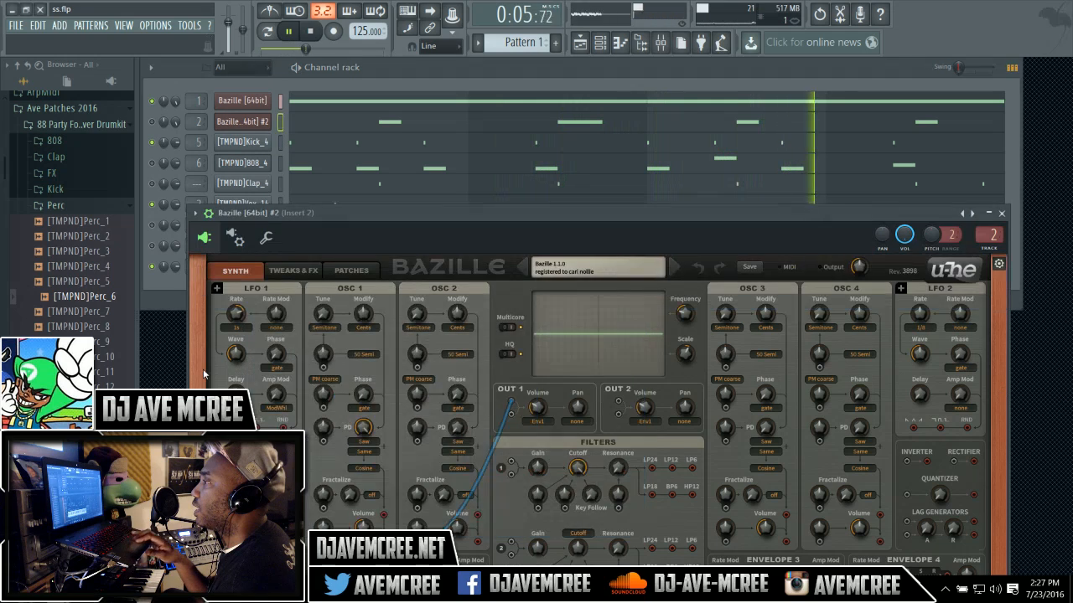
Reposition the second Bazille instance's window higher so its whole synth page, down to the multiplex and sequencer sections, is in view.
{"action": "left_click", "coordinate": [209, 214]}
{"action": "left_click_drag", "start_coordinate": [388, 216], "coordinate": [383, 104]}
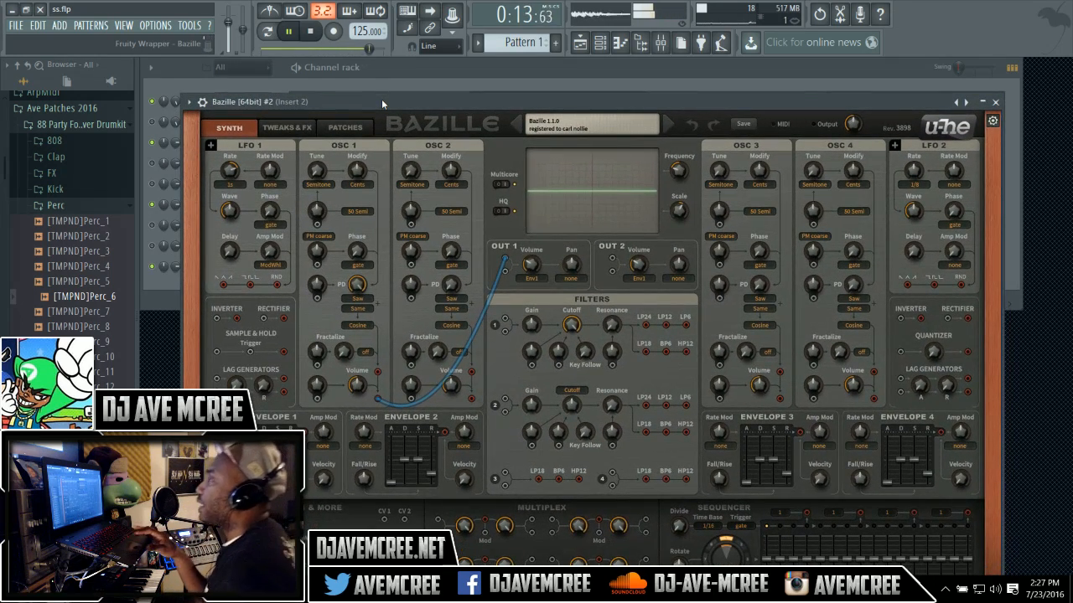
{"action": "left_click_drag", "start_coordinate": [381, 99], "coordinate": [396, 71]}
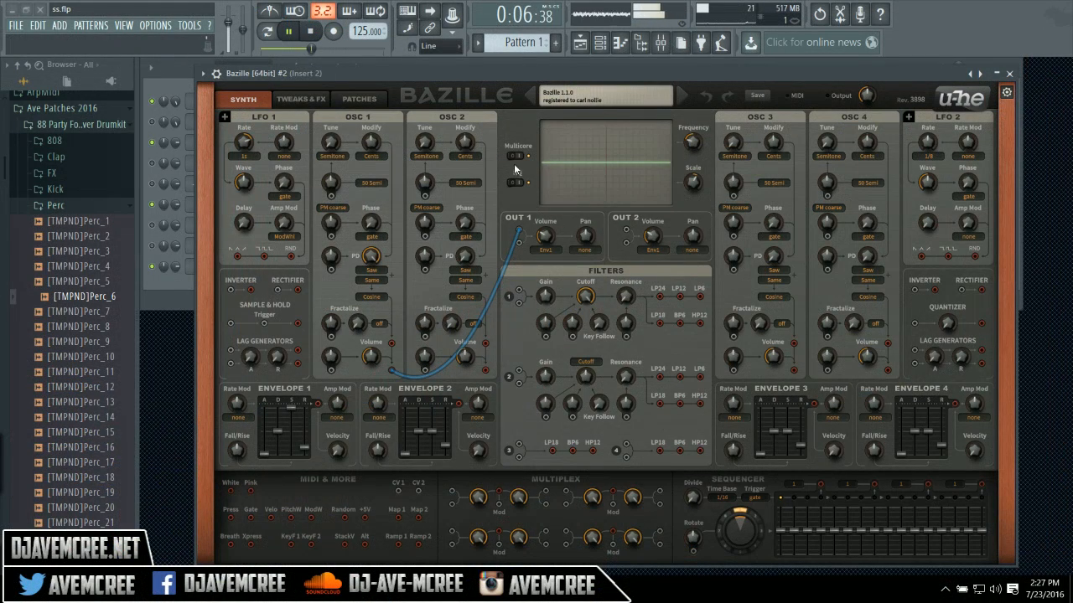
{"action": "left_click_drag", "start_coordinate": [506, 73], "coordinate": [506, 67]}
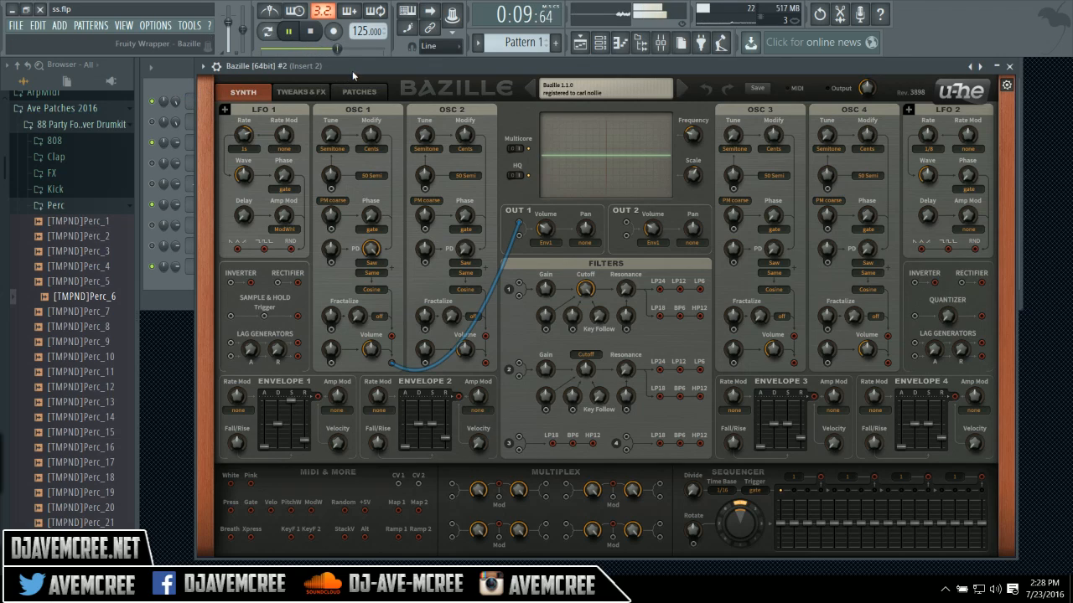
{"action": "left_click_drag", "start_coordinate": [352, 70], "coordinate": [368, 77]}
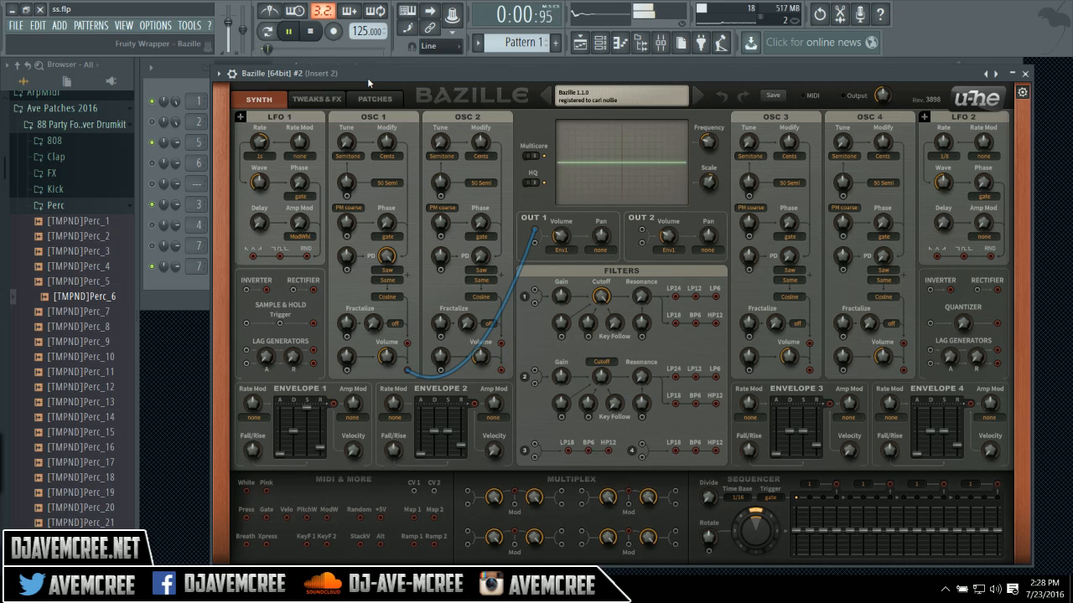
Unmute the second Bazille channel, mute the first one, and bring the second instance's synth window back to the front.
{"action": "left_click", "coordinate": [186, 71]}
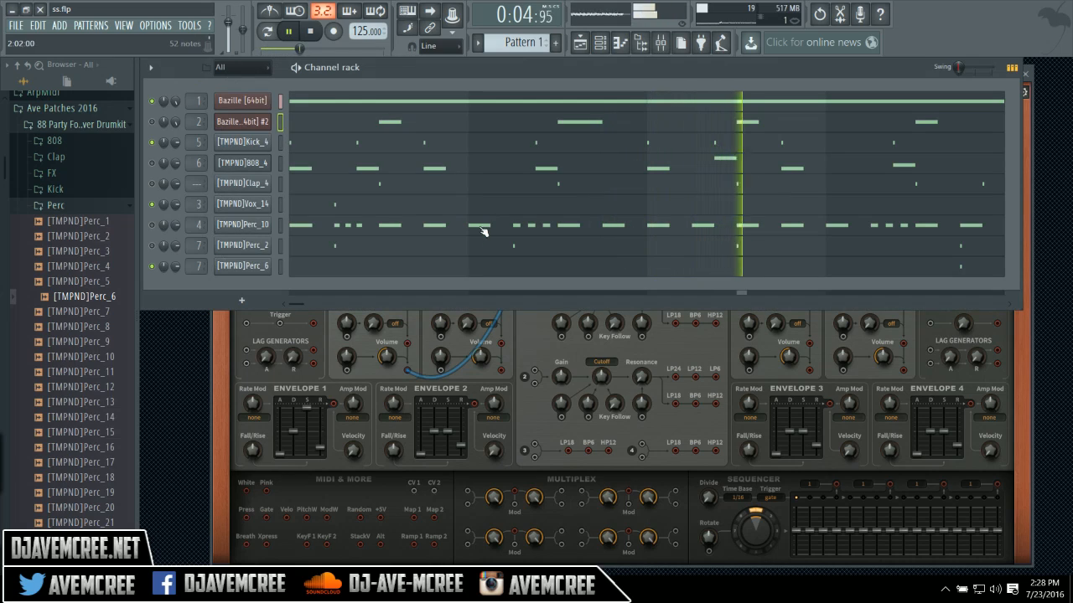
{"action": "left_click", "coordinate": [530, 344]}
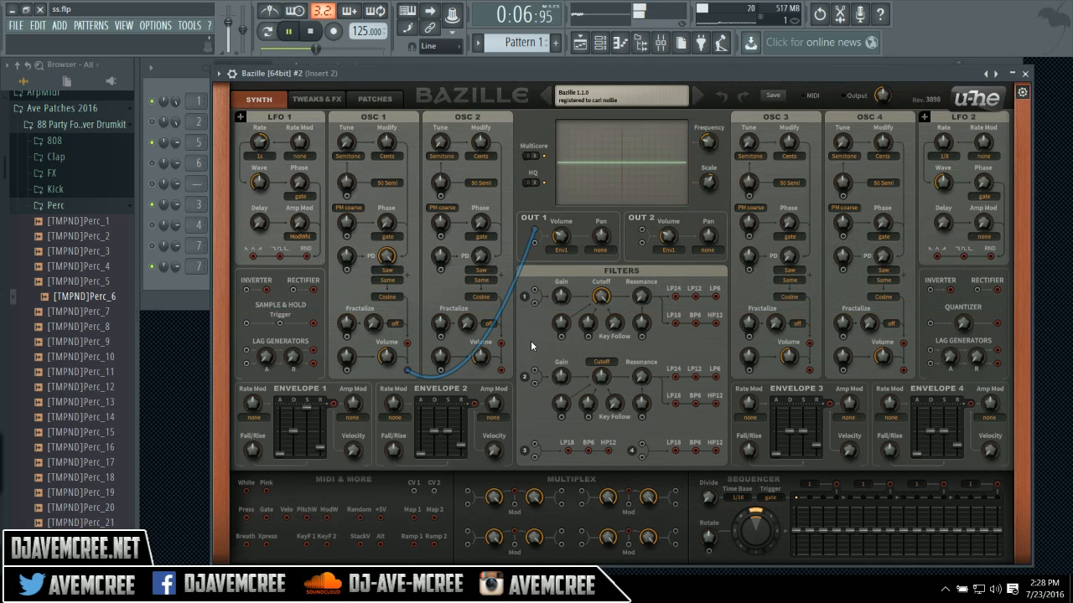
{"action": "left_click", "coordinate": [152, 123]}
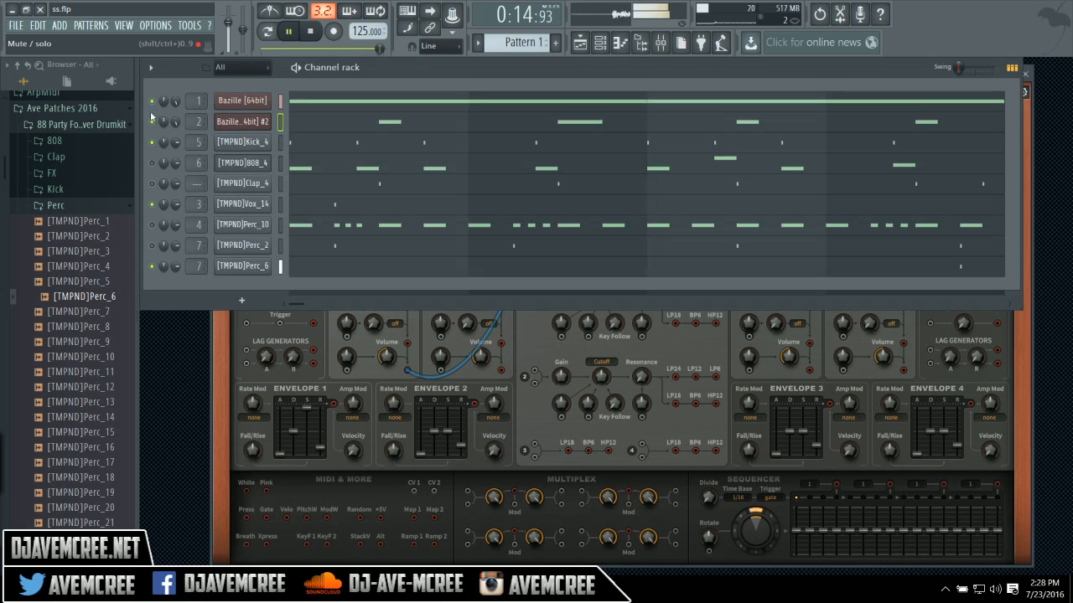
{"action": "left_click", "coordinate": [153, 102]}
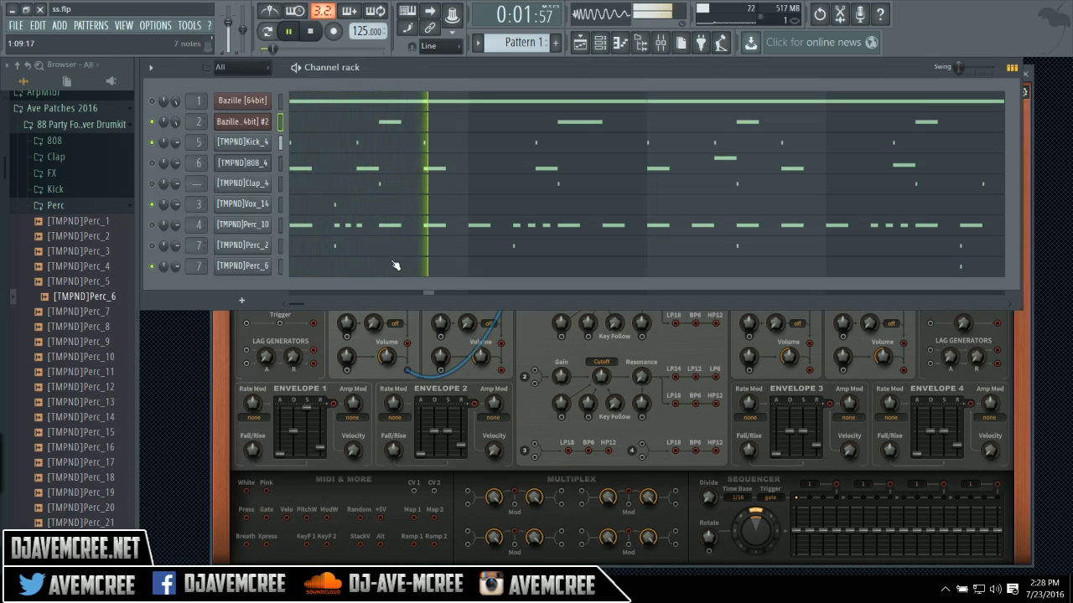
{"action": "left_click", "coordinate": [530, 336]}
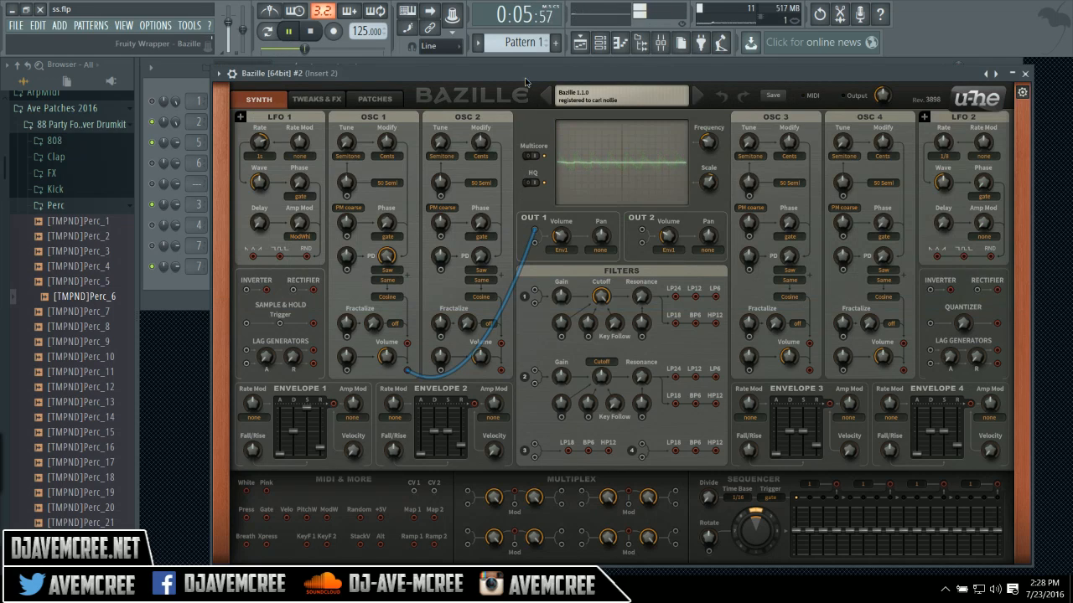
{"action": "left_click_drag", "start_coordinate": [524, 80], "coordinate": [523, 74]}
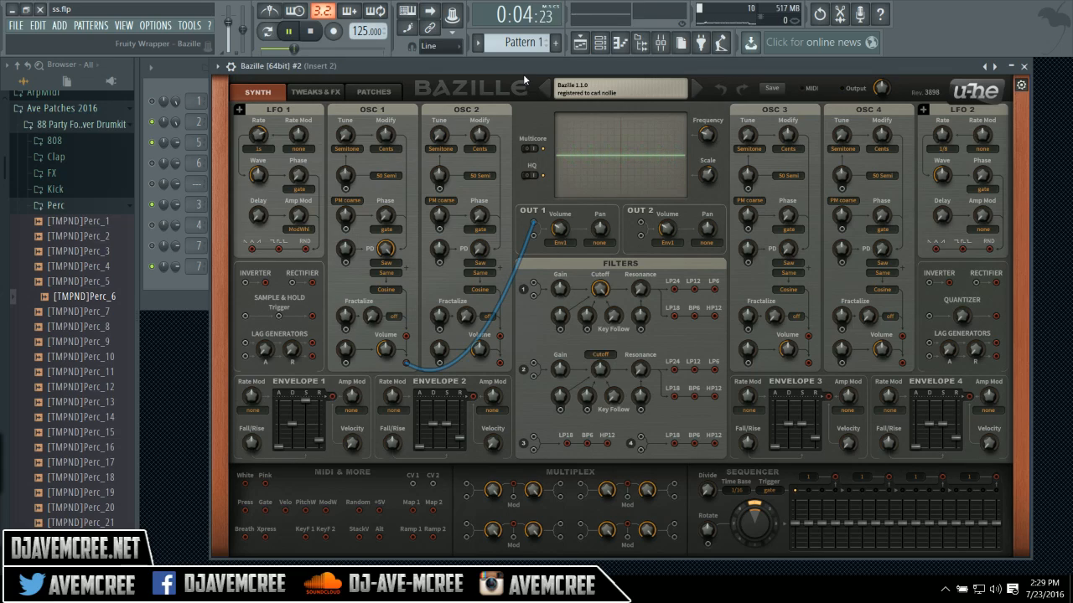
Set OSC 1's phase distortion wave to 2Pulse and its PD amount to 0.
{"action": "left_click", "coordinate": [390, 265]}
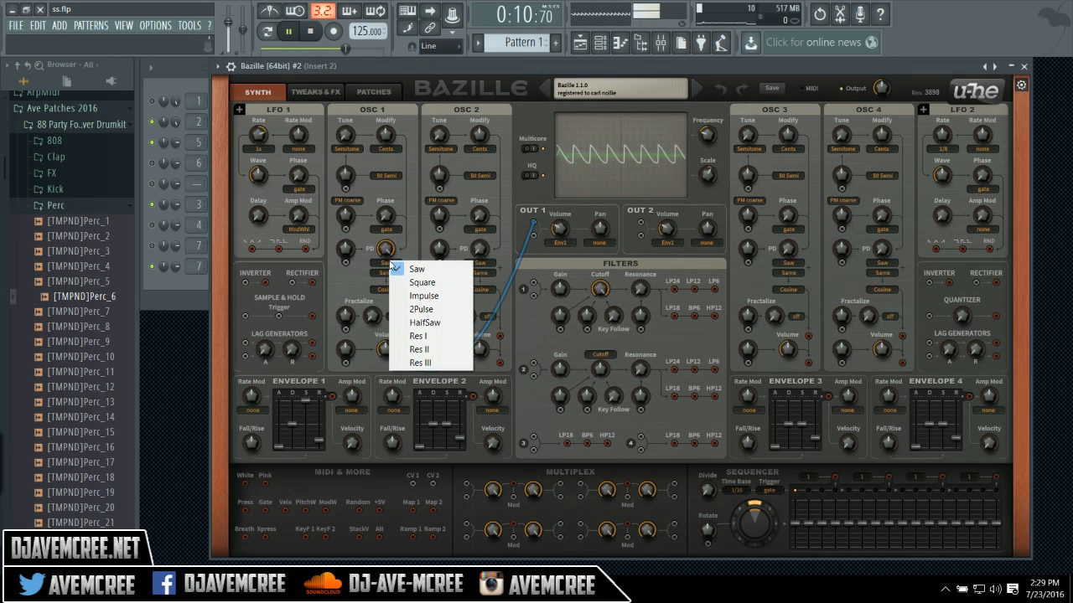
{"action": "left_click", "coordinate": [418, 309]}
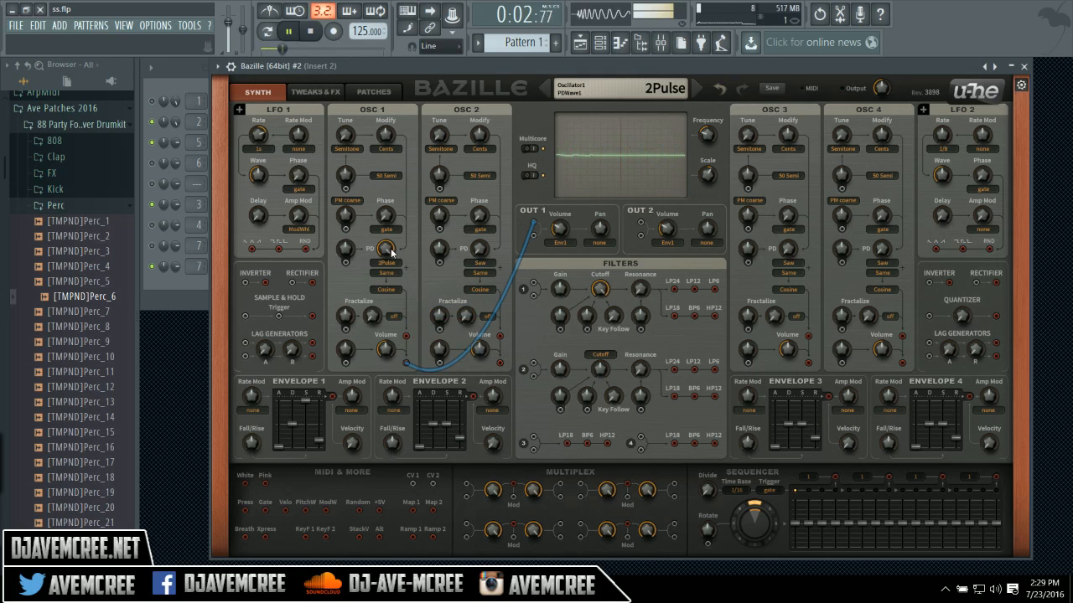
{"action": "left_click_drag", "start_coordinate": [392, 250], "coordinate": [405, 401]}
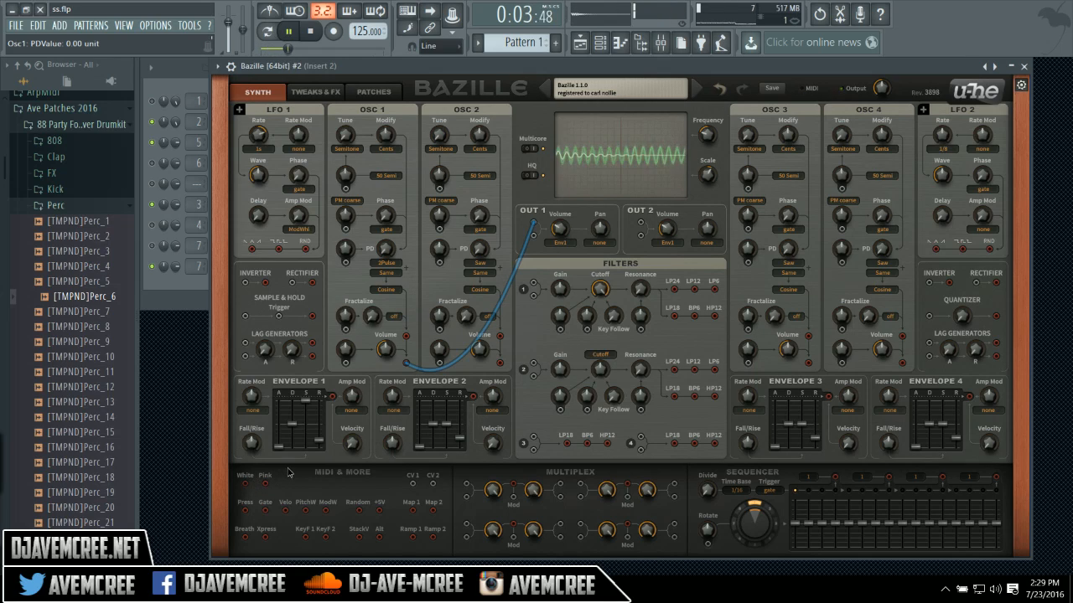
Patch the White noise output into Out 1's second input and trim the master volume to about 78%.
{"action": "left_click_drag", "start_coordinate": [245, 484], "coordinate": [535, 237]}
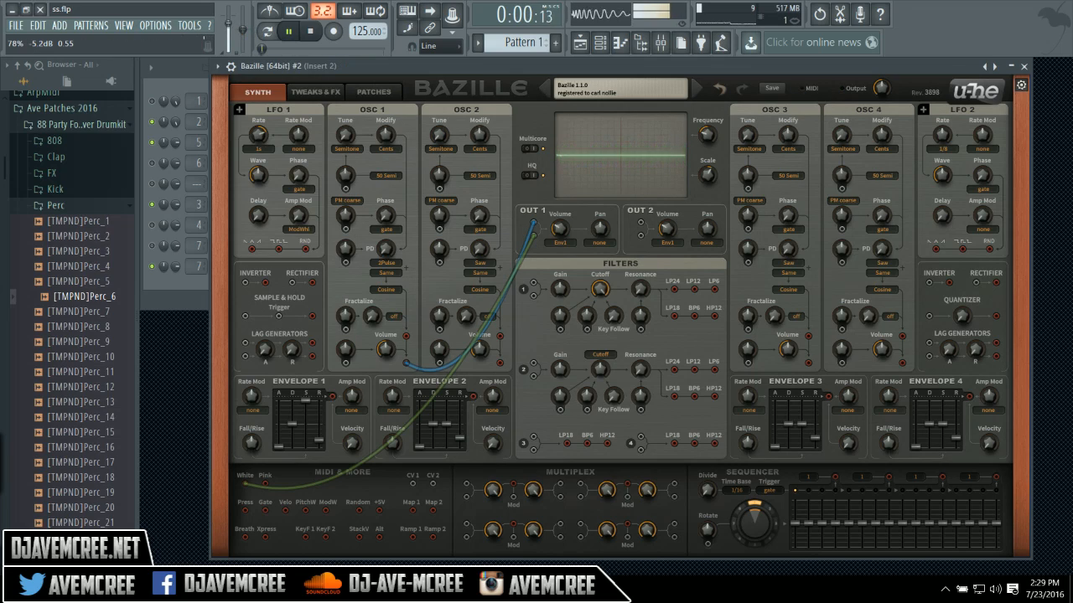
{"action": "left_click_drag", "start_coordinate": [228, 24], "coordinate": [228, 25]}
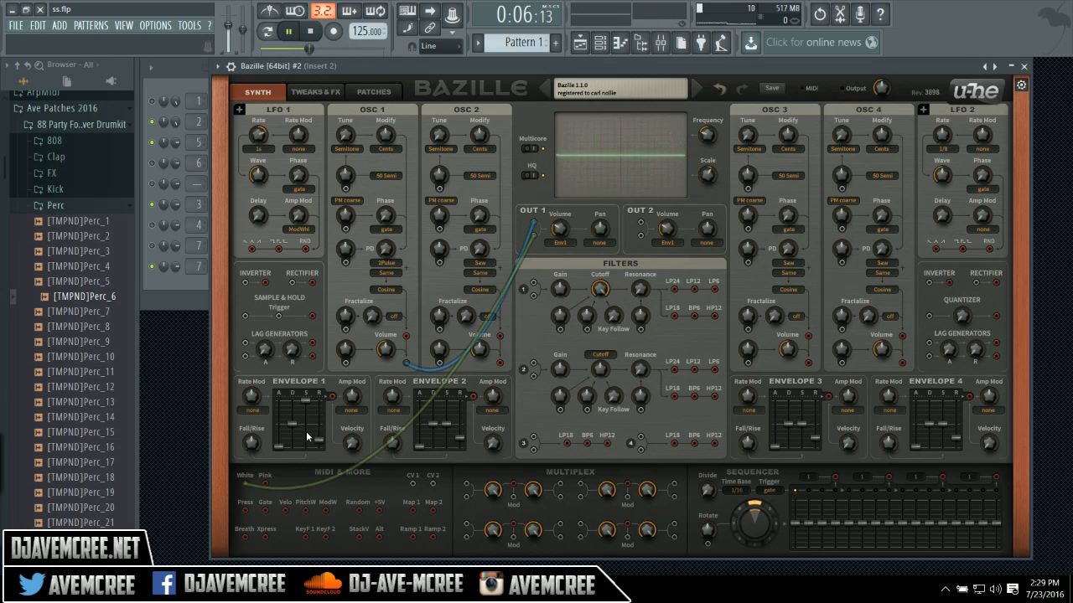
Shape Envelope 1 with sustain 0, release 0 and decay 24, keeping Env1 as Out 1's volume source.
{"action": "left_click_drag", "start_coordinate": [308, 404], "coordinate": [308, 480]}
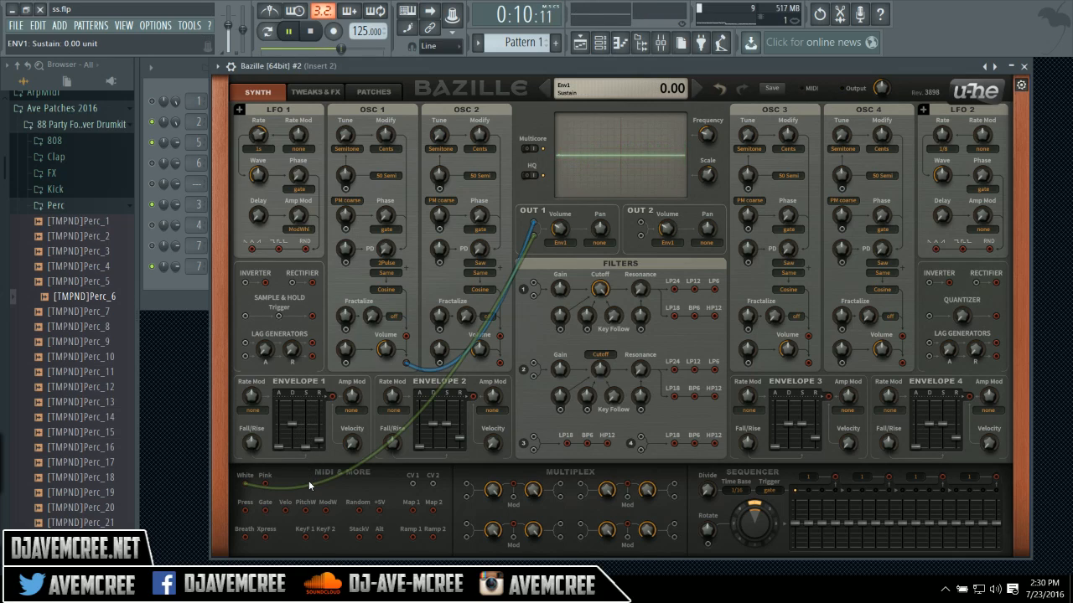
{"action": "left_click", "coordinate": [567, 246]}
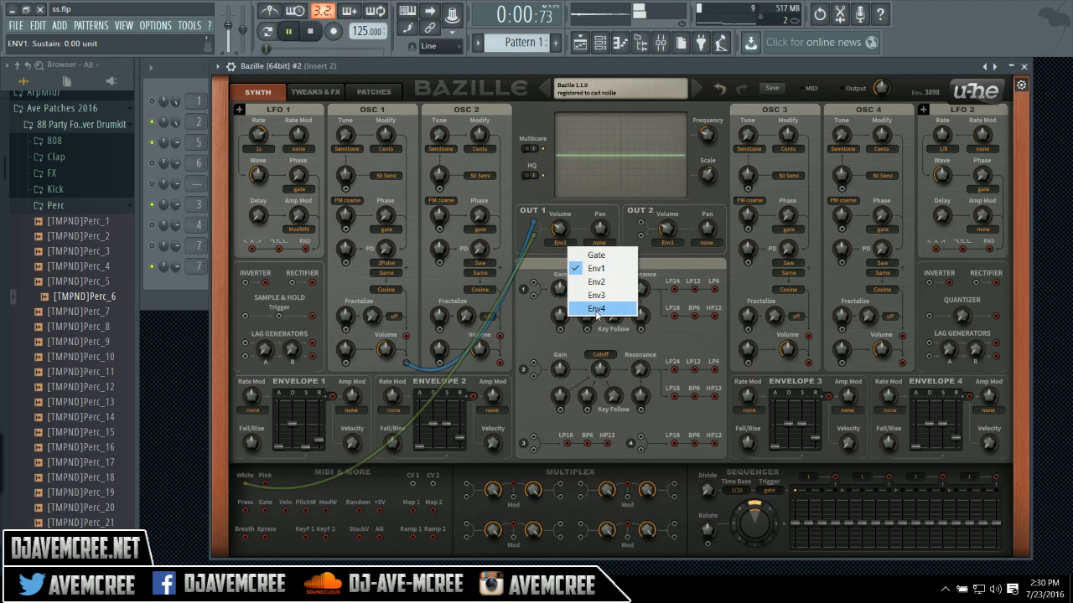
{"action": "left_click", "coordinate": [596, 268]}
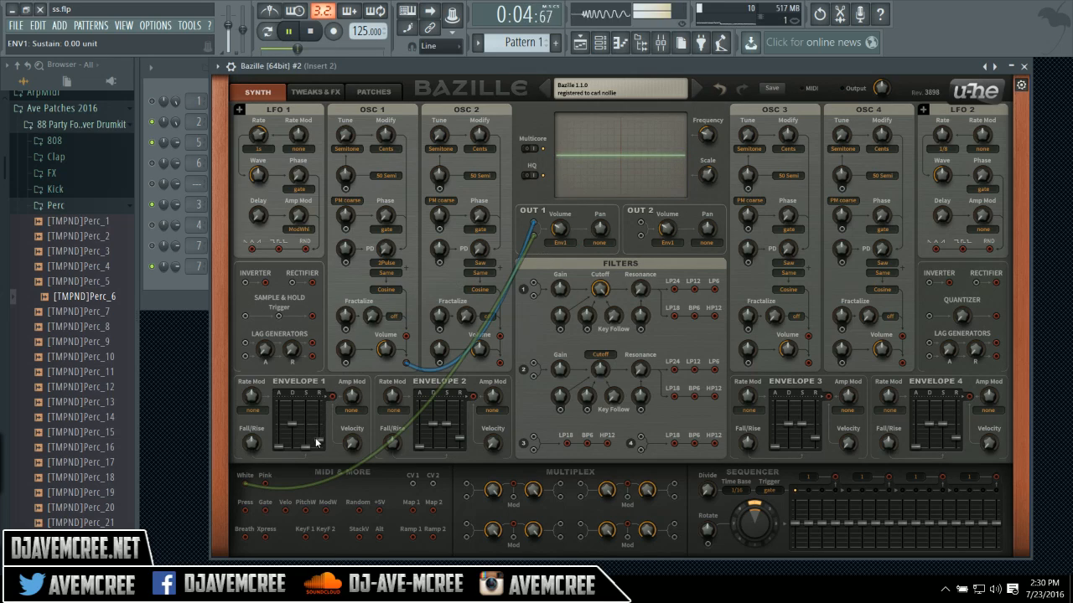
{"action": "left_click_drag", "start_coordinate": [317, 438], "coordinate": [321, 458]}
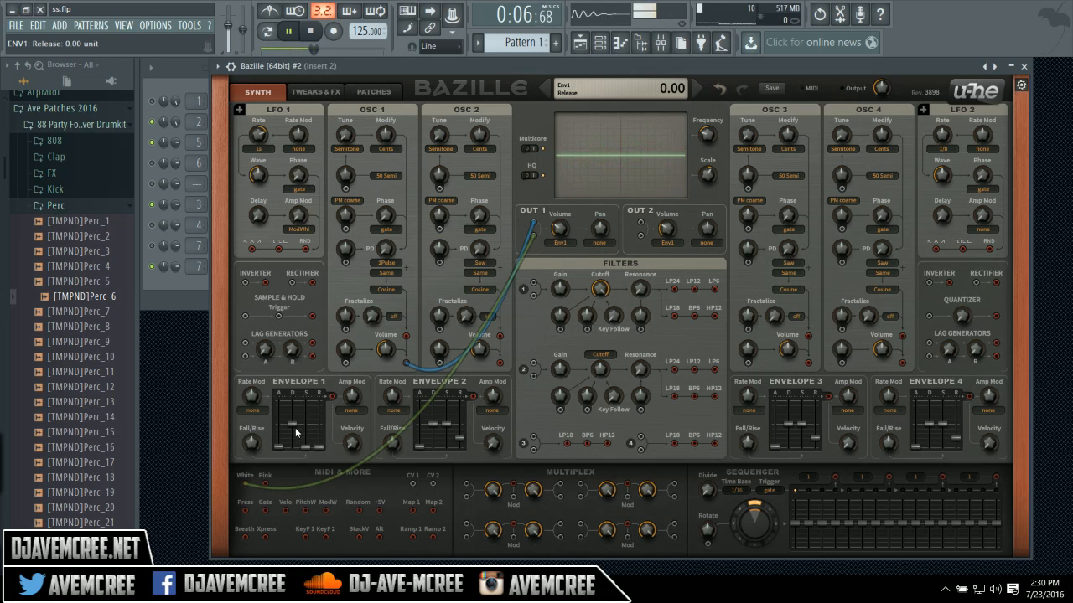
{"action": "left_click_drag", "start_coordinate": [292, 424], "coordinate": [294, 447]}
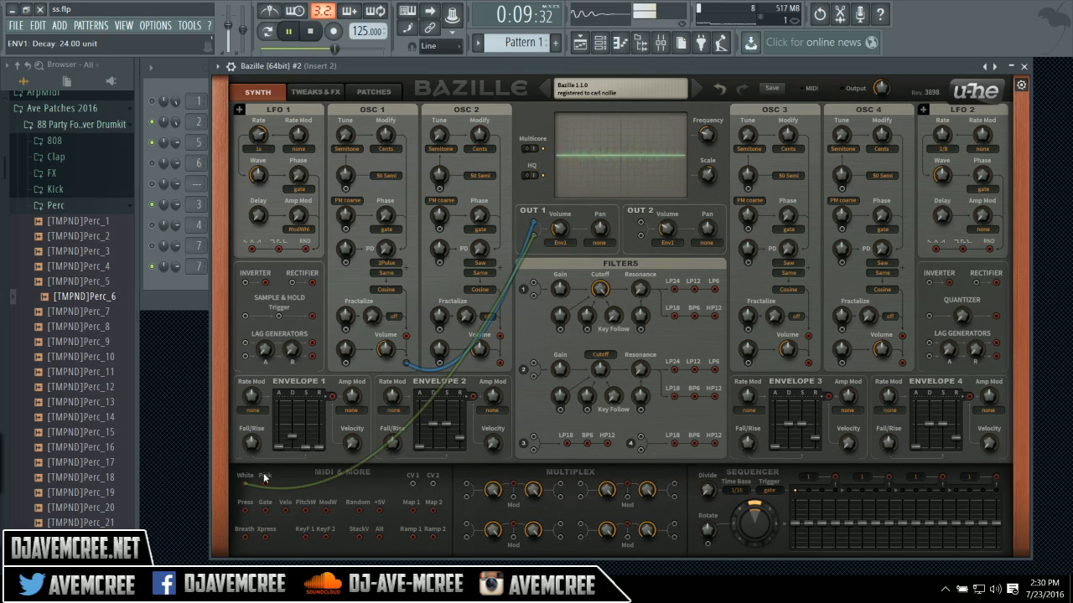
Route White noise through the first Multiplex at gain 100 into Out 1, replacing the direct noise cable, and raise Out 1's volume to 100.
{"action": "left_click_drag", "start_coordinate": [247, 486], "coordinate": [469, 484]}
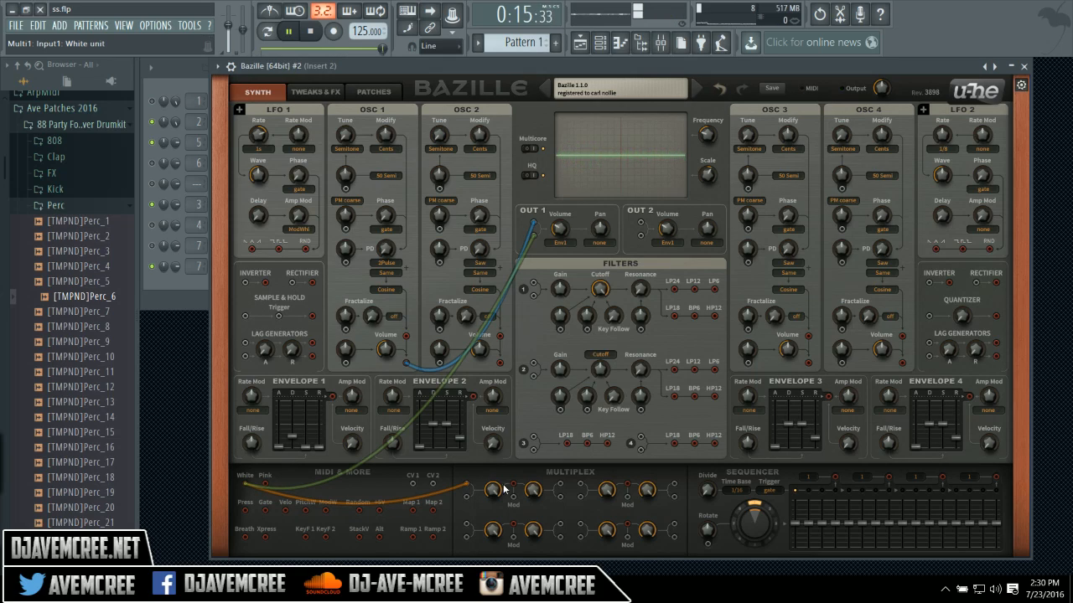
{"action": "left_click_drag", "start_coordinate": [506, 531], "coordinate": [497, 585]}
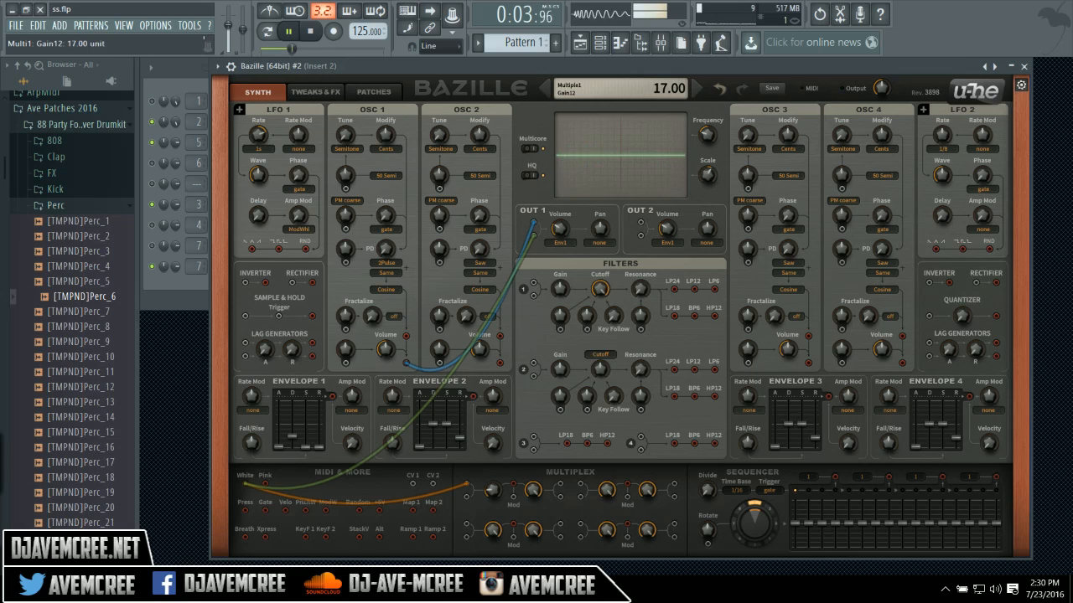
{"action": "left_click_drag", "start_coordinate": [501, 534], "coordinate": [505, 392]}
{"action": "left_click_drag", "start_coordinate": [533, 225], "coordinate": [467, 484]}
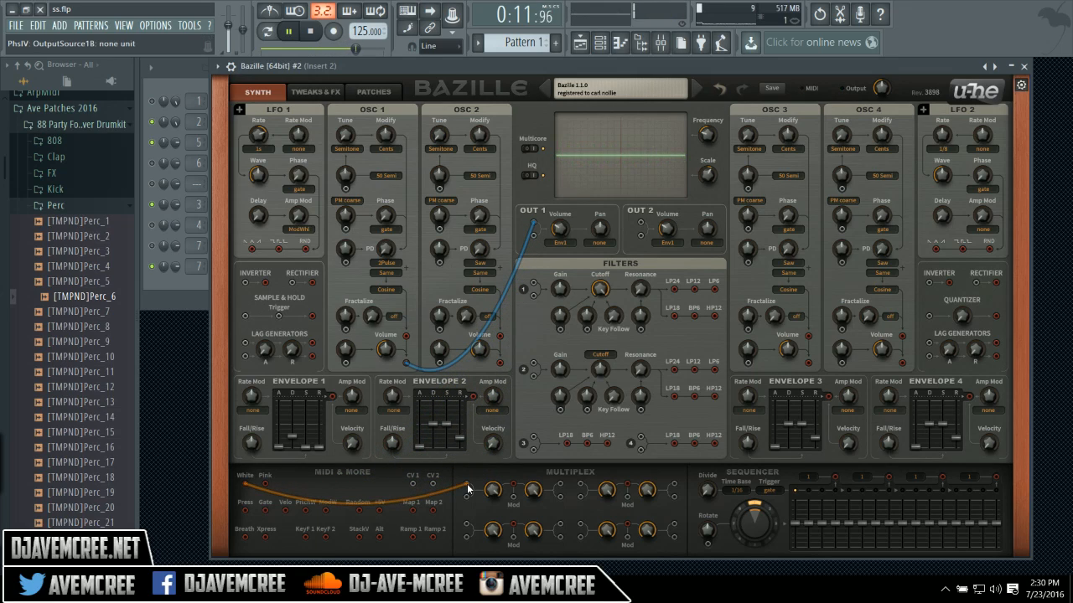
{"action": "left_click_drag", "start_coordinate": [494, 486], "coordinate": [463, 431]}
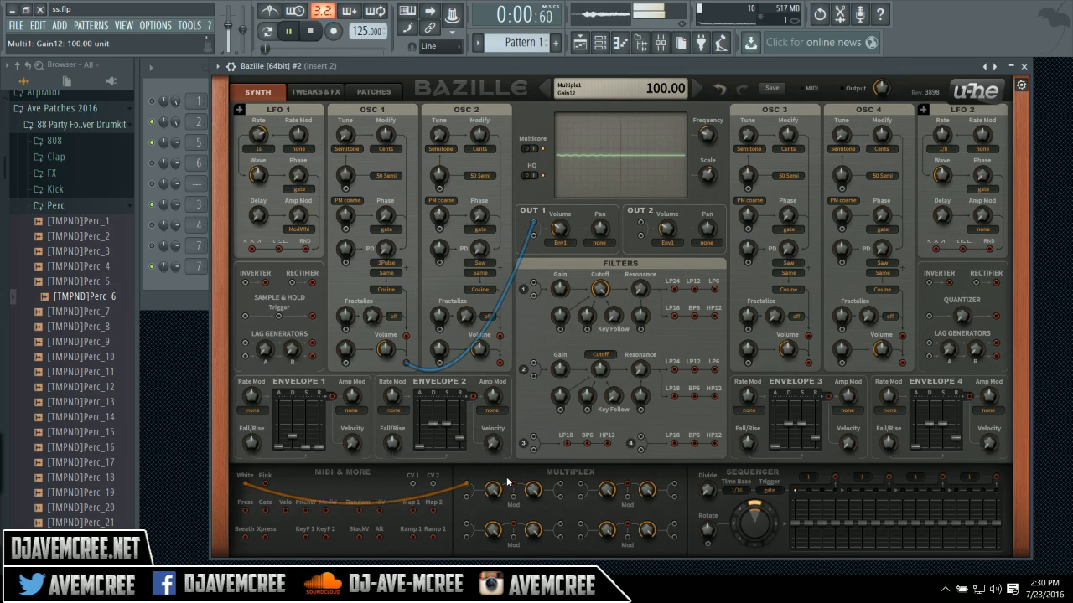
{"action": "left_click_drag", "start_coordinate": [513, 484], "coordinate": [538, 237]}
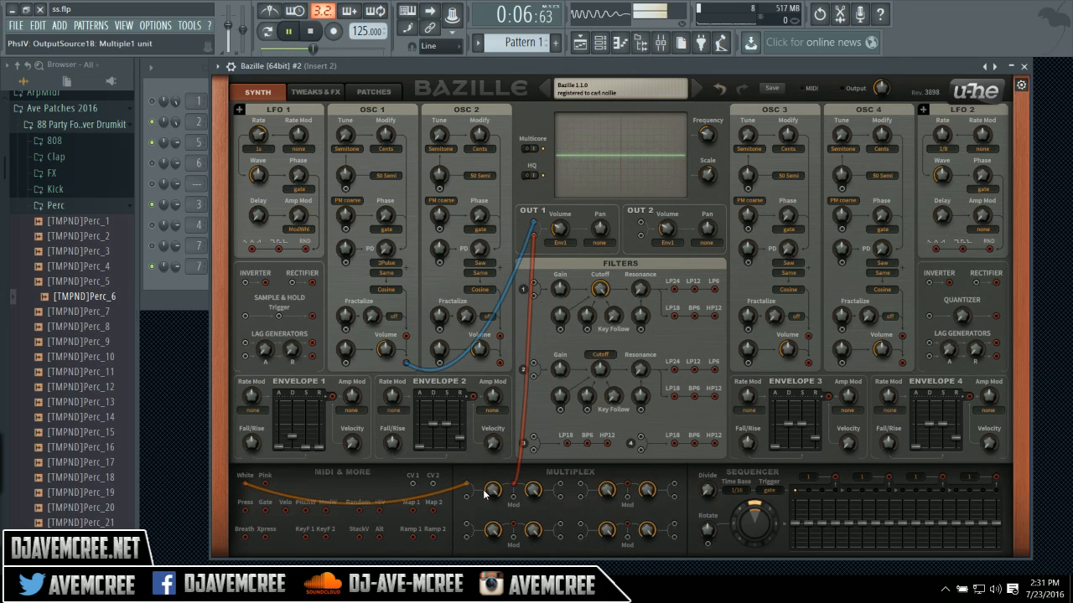
{"action": "left_click_drag", "start_coordinate": [486, 492], "coordinate": [479, 460]}
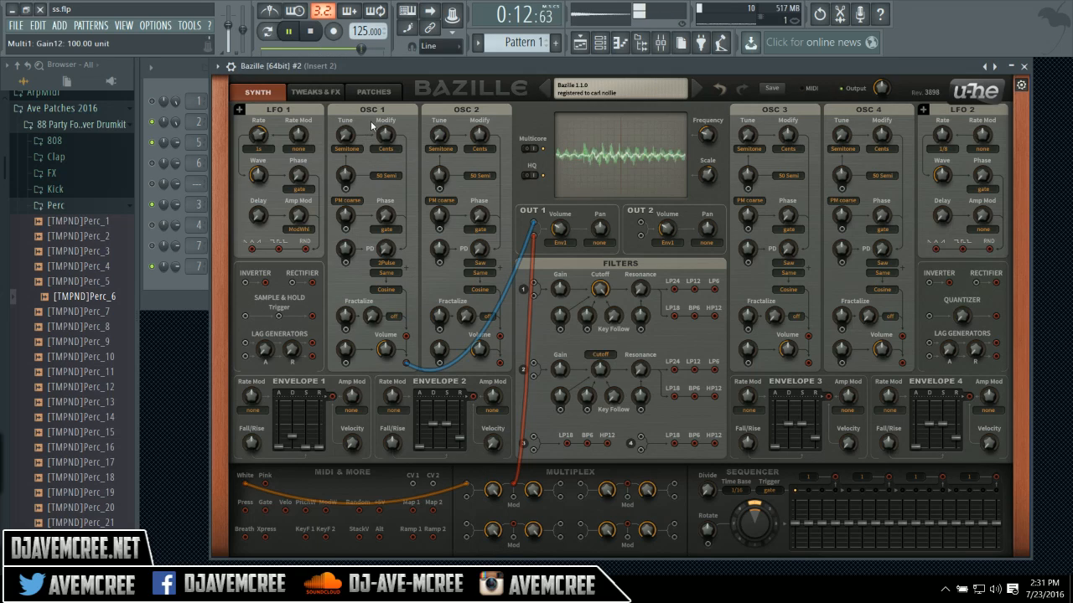
{"action": "left_click_drag", "start_coordinate": [559, 228], "coordinate": [544, 131]}
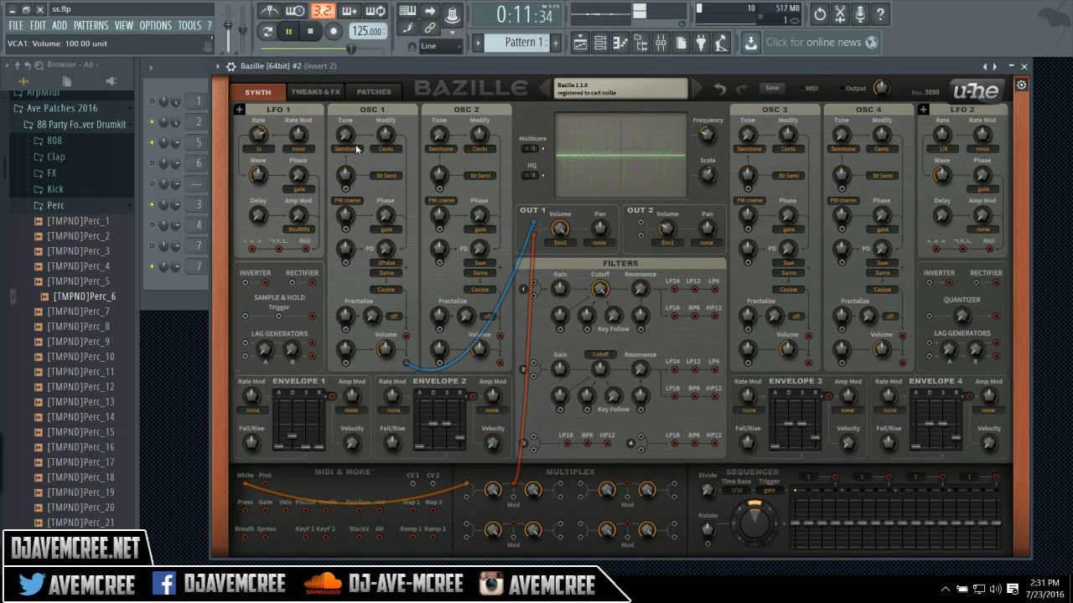
Set OSC 1's frequency modulation depth to -21 and turn down its Modify amount.
{"action": "left_click_drag", "start_coordinate": [350, 143], "coordinate": [345, 206]}
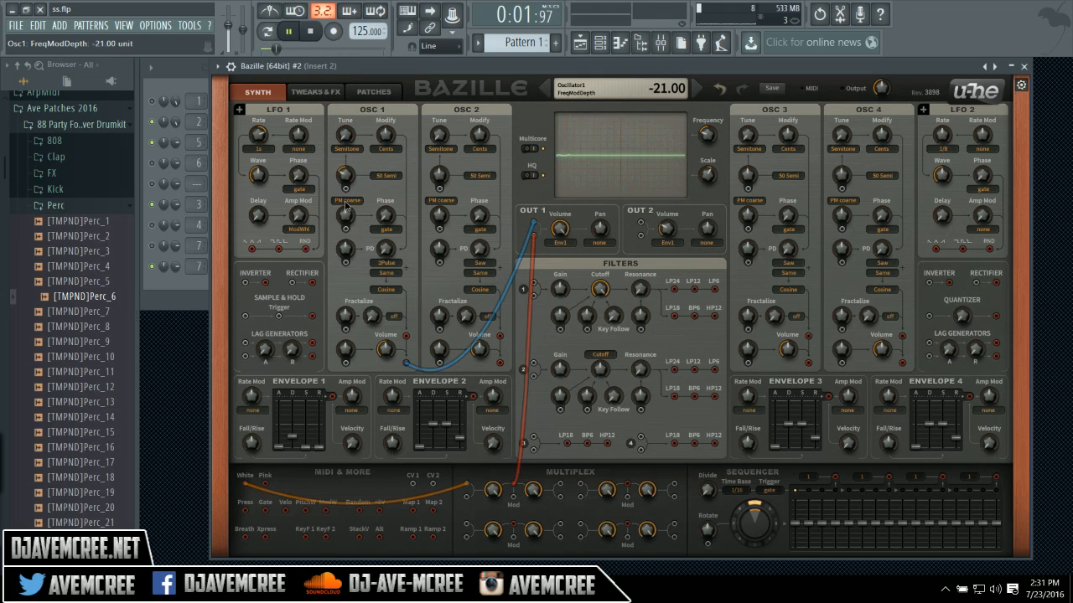
{"action": "left_click_drag", "start_coordinate": [383, 134], "coordinate": [385, 193]}
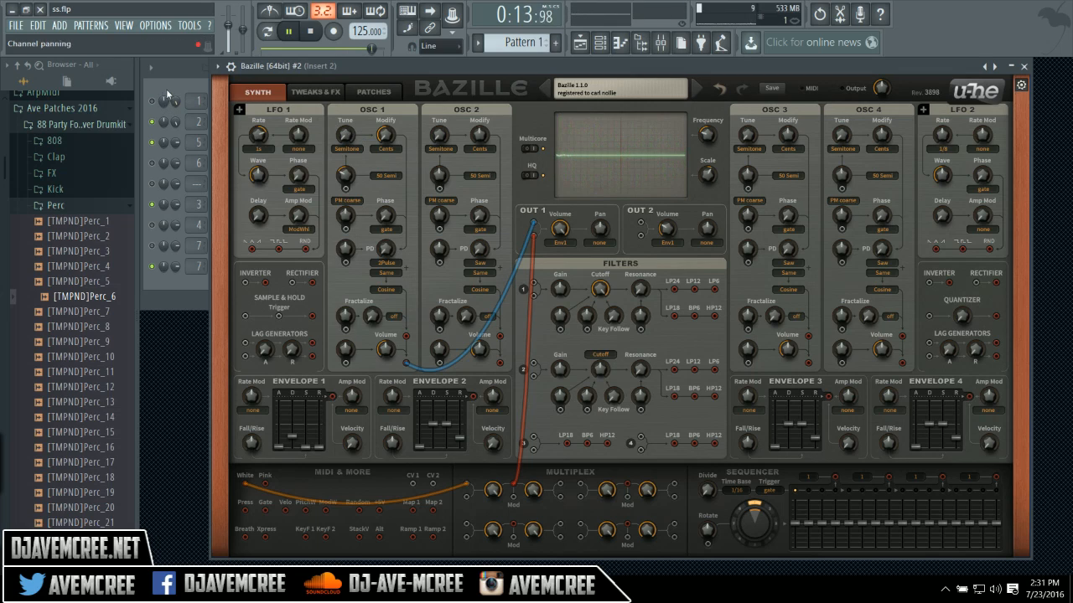
Transpose all notes of the second Bazille channel down so the first note sits on F#4, and close its piano roll.
{"action": "left_click", "coordinate": [184, 67]}
{"action": "left_click", "coordinate": [328, 127]}
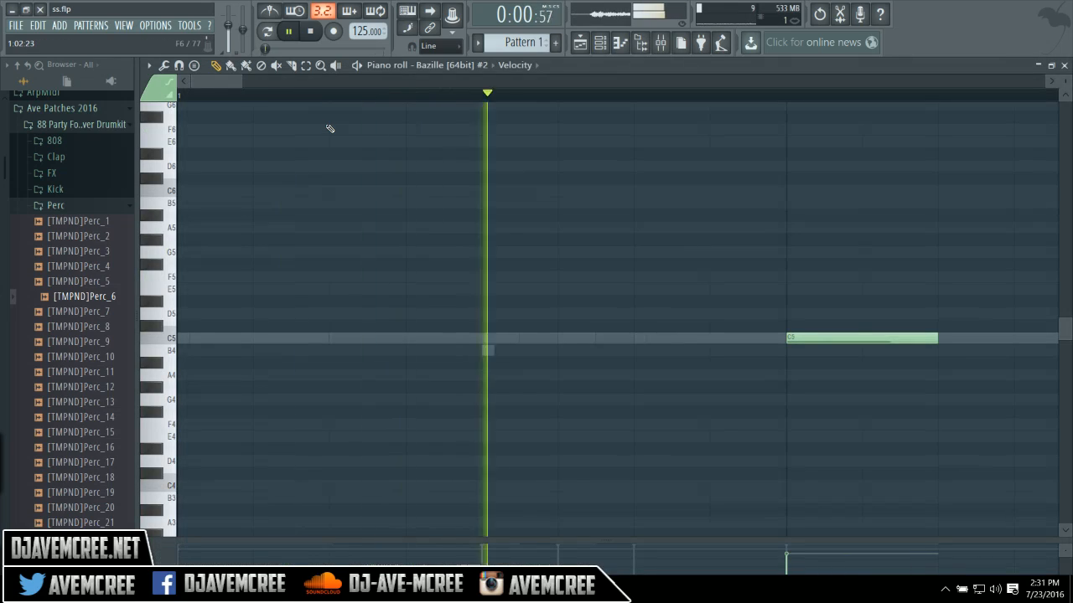
{"action": "key", "text": "ctrl+a"}
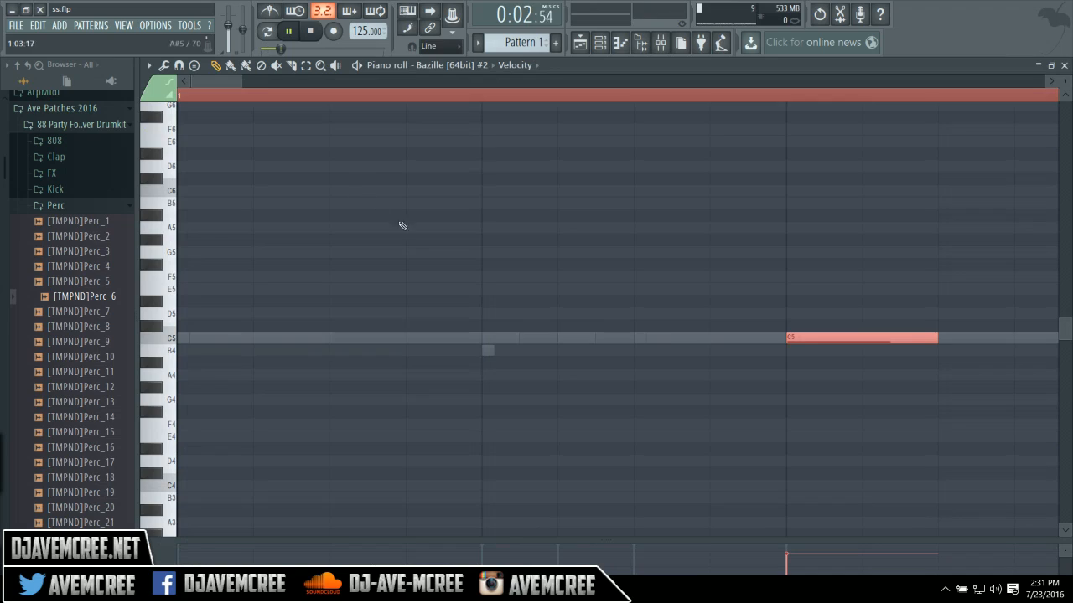
{"action": "left_click_drag", "start_coordinate": [798, 335], "coordinate": [796, 412]}
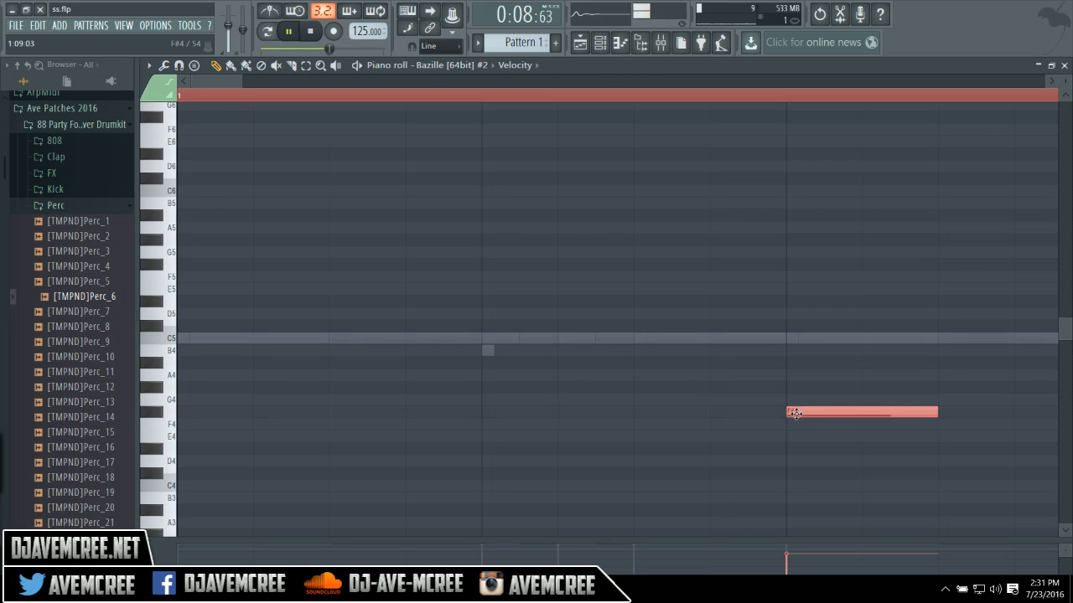
{"action": "left_click", "coordinate": [1065, 65]}
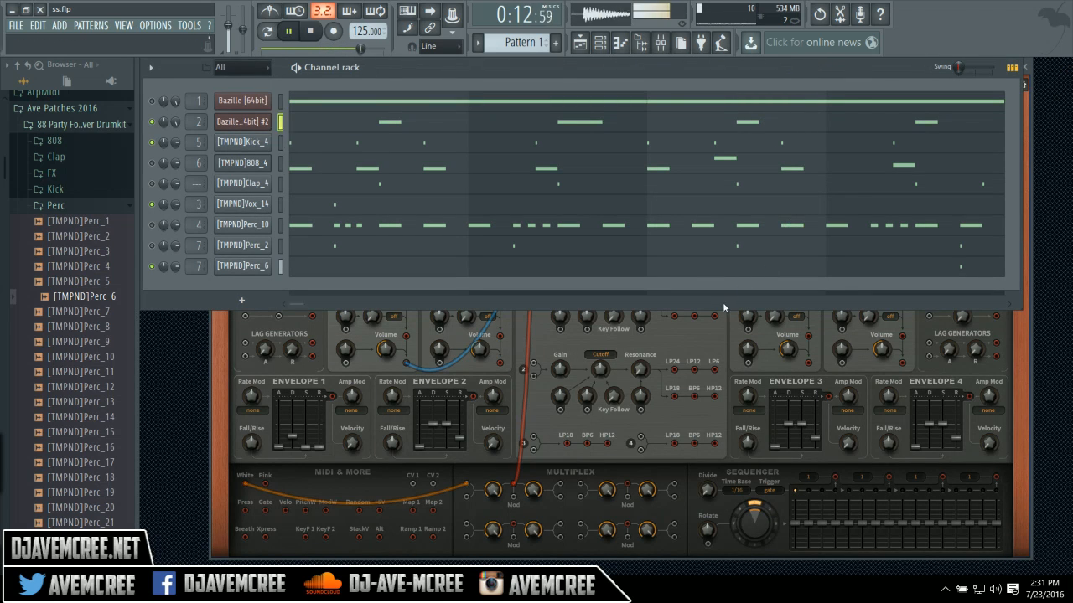
Route OSC 1 and the first Multiplex into Filter 1's two inputs and its LP6 output into Out 1, replacing the direct cables.
{"action": "left_click", "coordinate": [708, 334]}
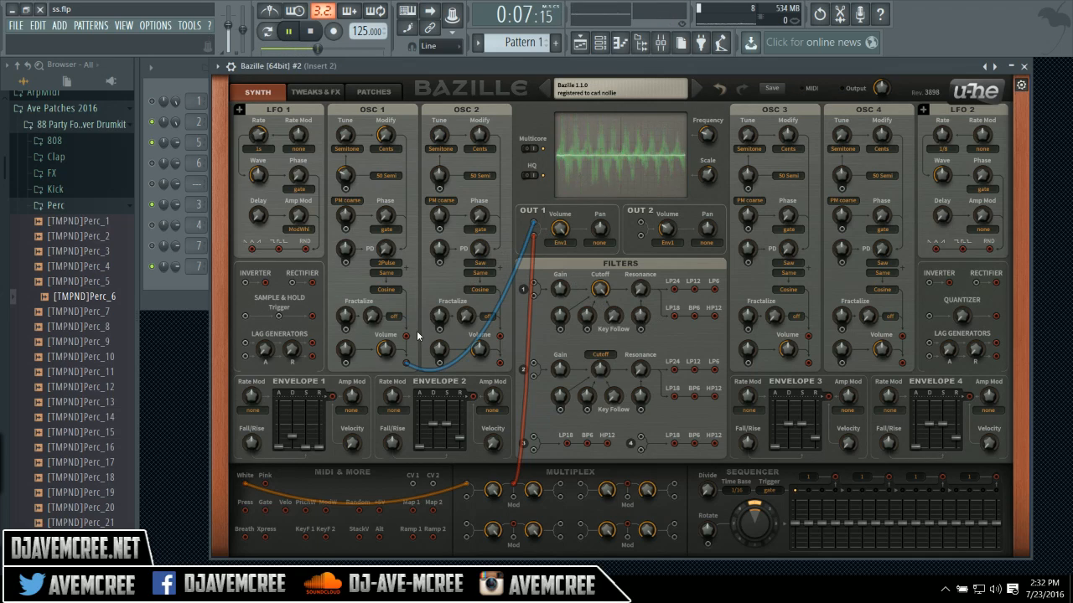
{"action": "left_click_drag", "start_coordinate": [406, 364], "coordinate": [535, 287]}
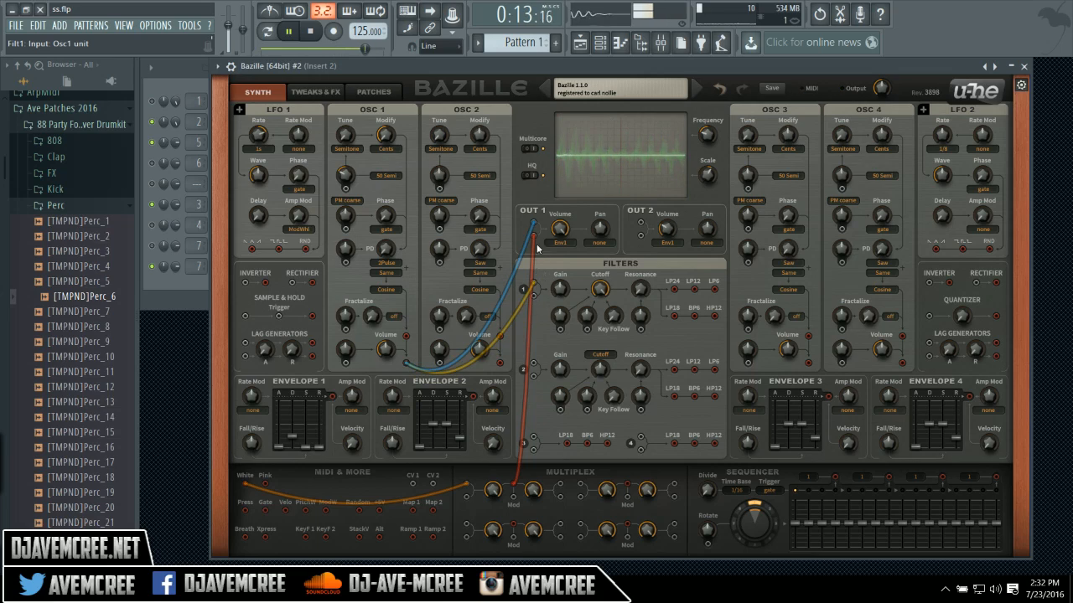
{"action": "left_click_drag", "start_coordinate": [536, 225], "coordinate": [535, 287]}
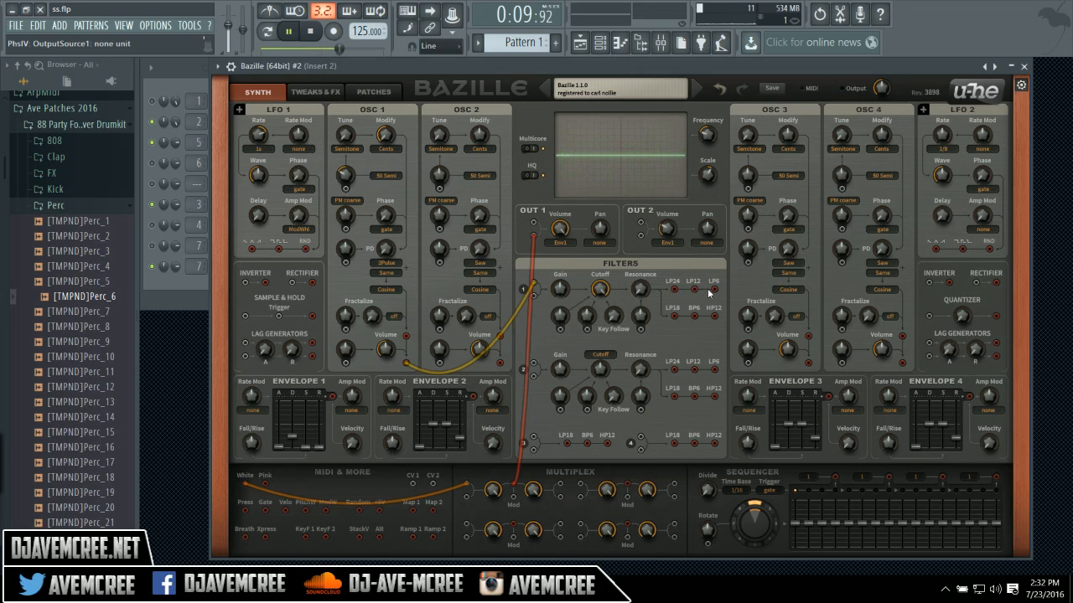
{"action": "left_click_drag", "start_coordinate": [713, 291], "coordinate": [534, 224]}
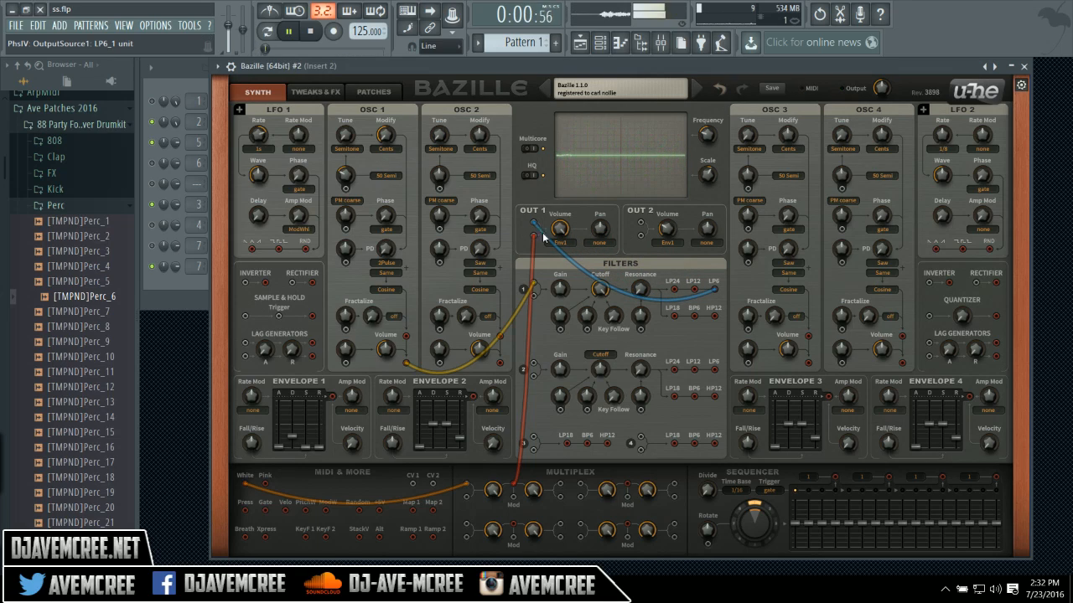
{"action": "mouse_move", "coordinate": [601, 291]}
{"action": "left_mouse_down"}
{"action": "mouse_move", "coordinate": [614, 405]}
{"action": "mouse_move", "coordinate": [586, 286]}
{"action": "left_mouse_up"}
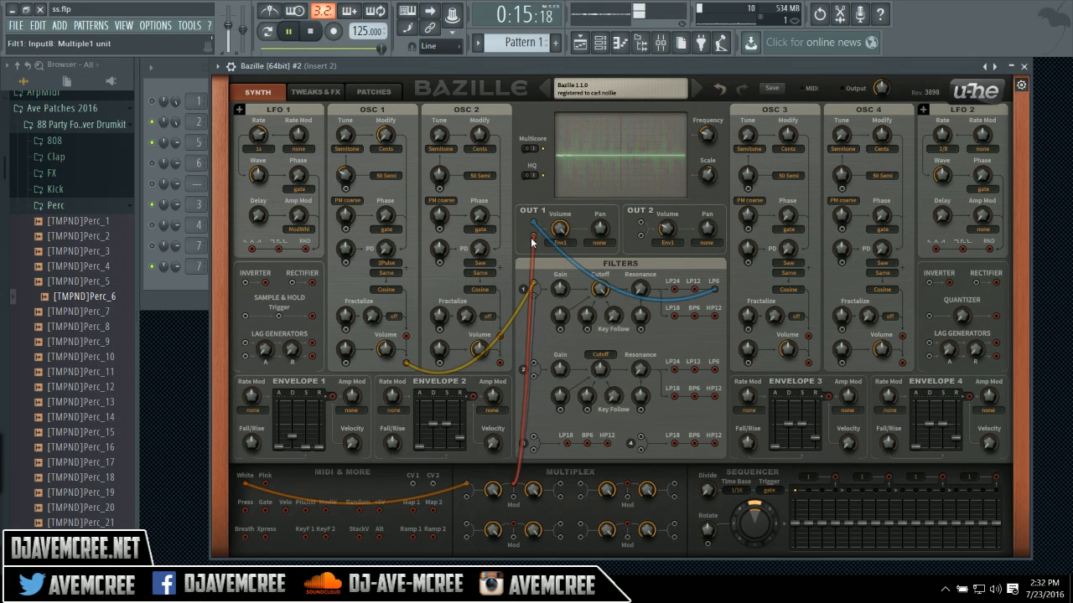
{"action": "left_click_drag", "start_coordinate": [533, 237], "coordinate": [535, 300]}
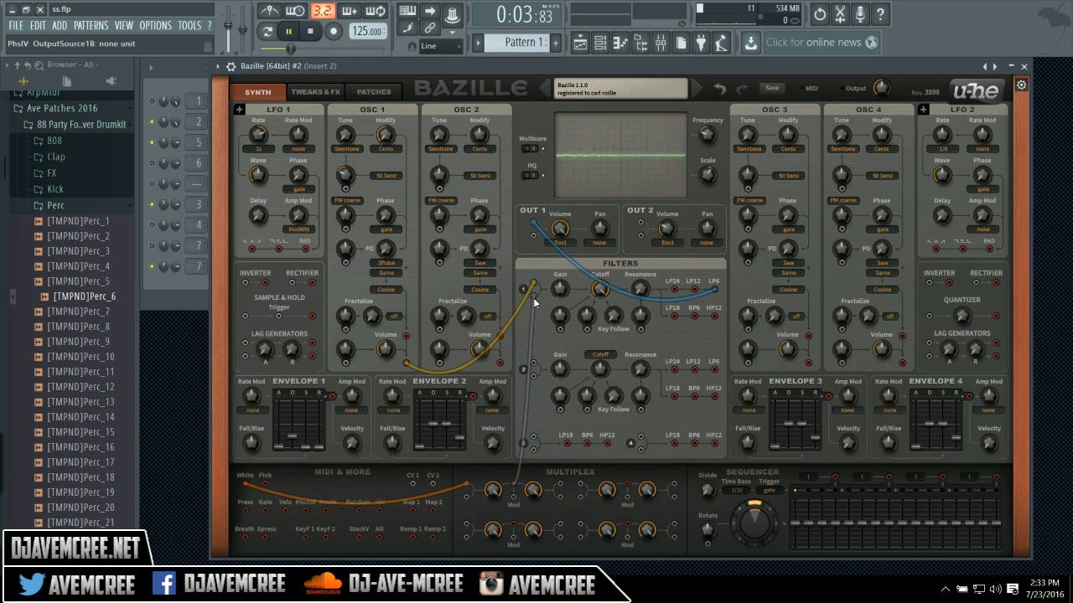
Set Filter 1's input gain to 30 and its cutoff to 124.
{"action": "left_click_drag", "start_coordinate": [600, 288], "coordinate": [592, 329]}
{"action": "mouse_move", "coordinate": [565, 291]}
{"action": "left_mouse_down"}
{"action": "mouse_move", "coordinate": [555, 244]}
{"action": "mouse_move", "coordinate": [555, 273]}
{"action": "left_mouse_up"}
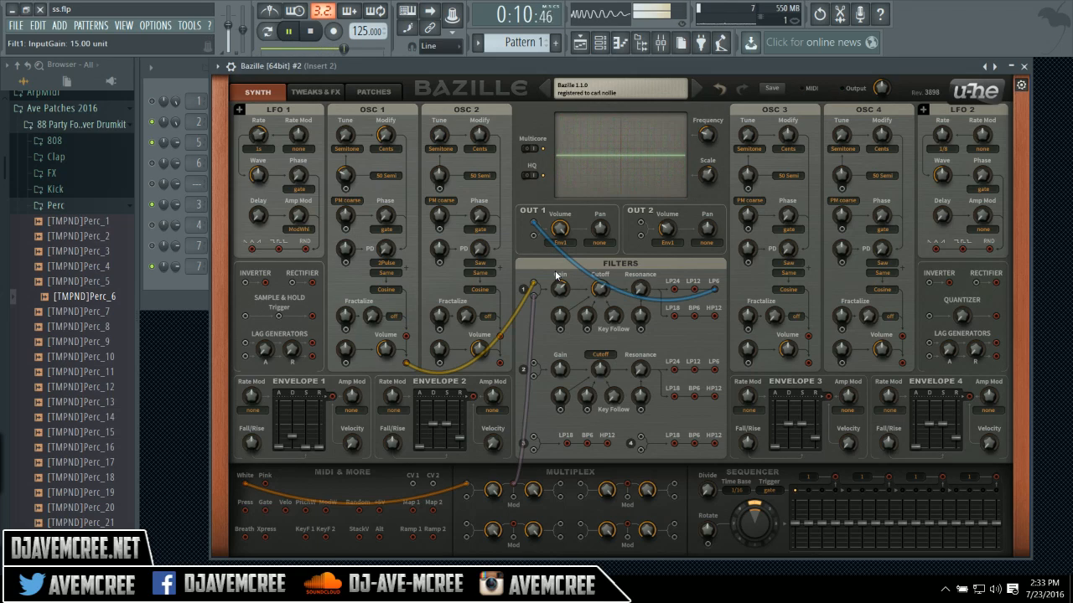
{"action": "mouse_move", "coordinate": [555, 271]}
{"action": "left_mouse_down"}
{"action": "mouse_move", "coordinate": [555, 256]}
{"action": "mouse_move", "coordinate": [553, 270]}
{"action": "left_mouse_up"}
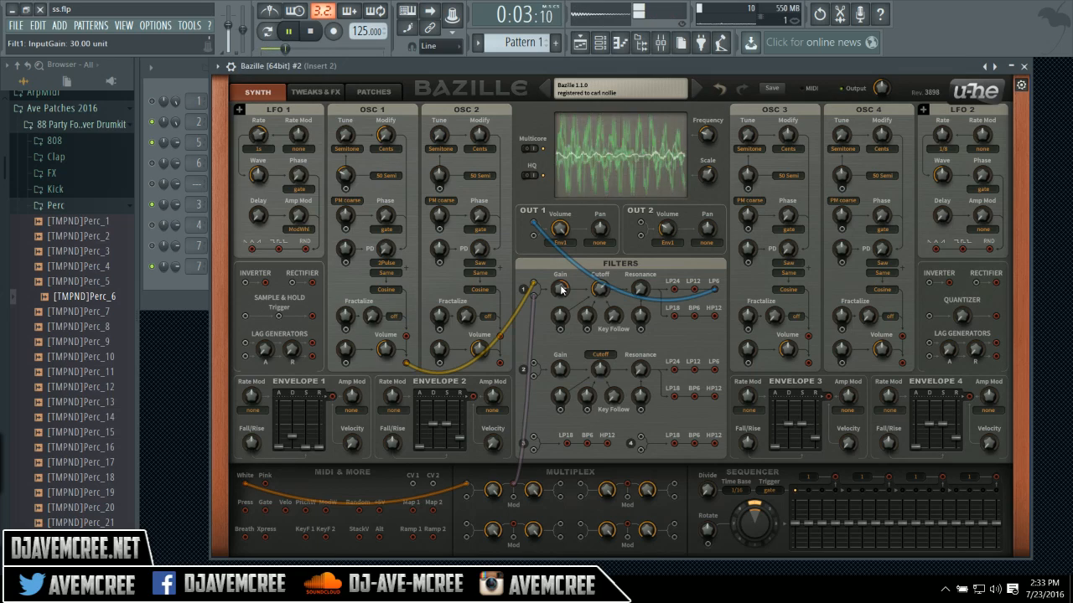
{"action": "left_click_drag", "start_coordinate": [596, 289], "coordinate": [598, 282]}
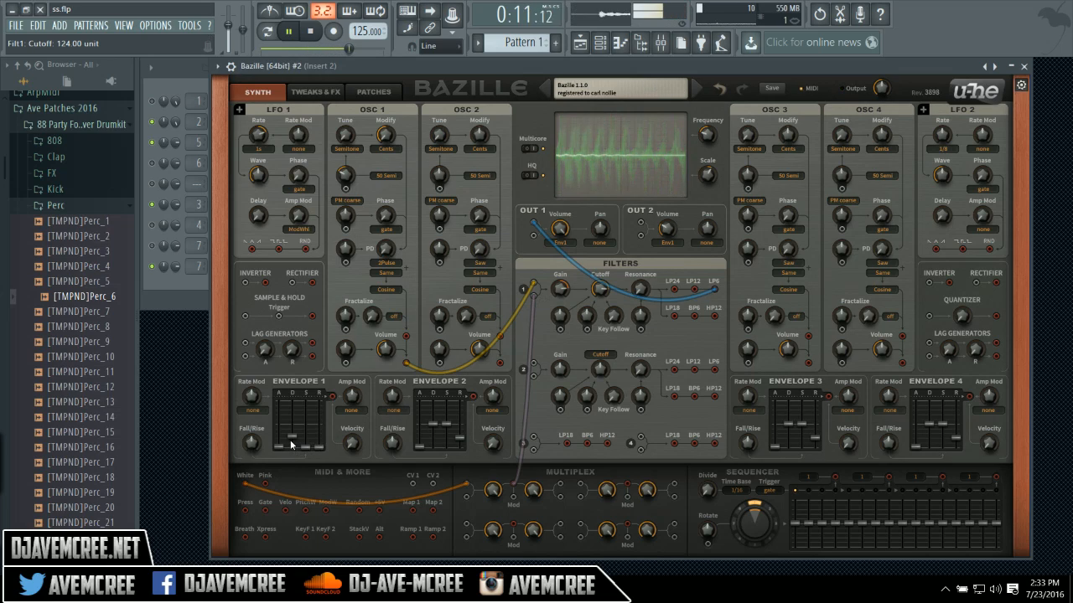
Set Envelope 1's decay to 19 and its release to 20.
{"action": "left_click_drag", "start_coordinate": [291, 444], "coordinate": [292, 446]}
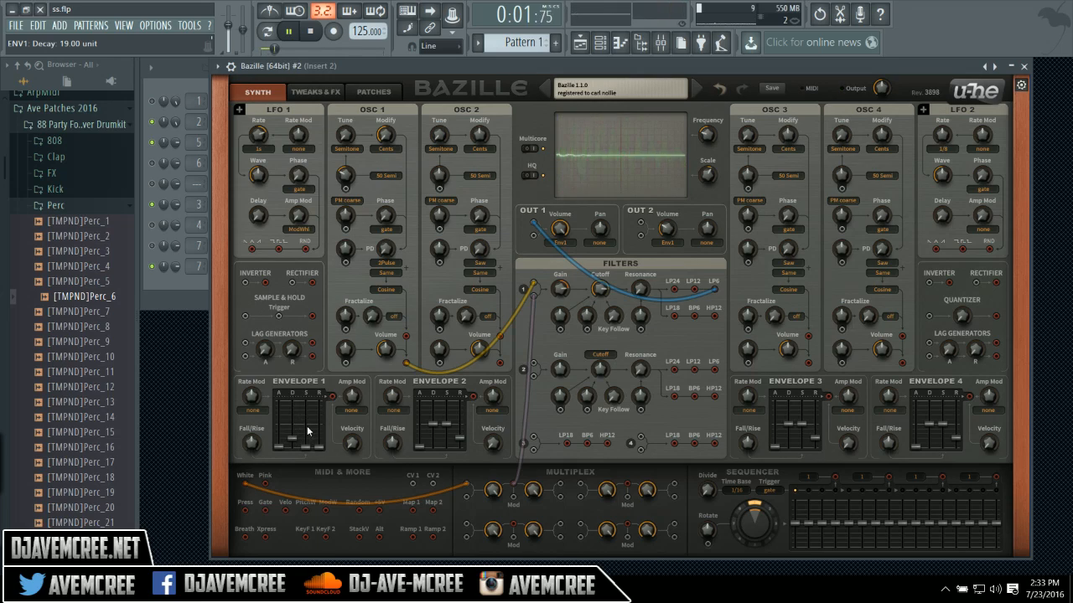
{"action": "left_click_drag", "start_coordinate": [315, 450], "coordinate": [315, 391]}
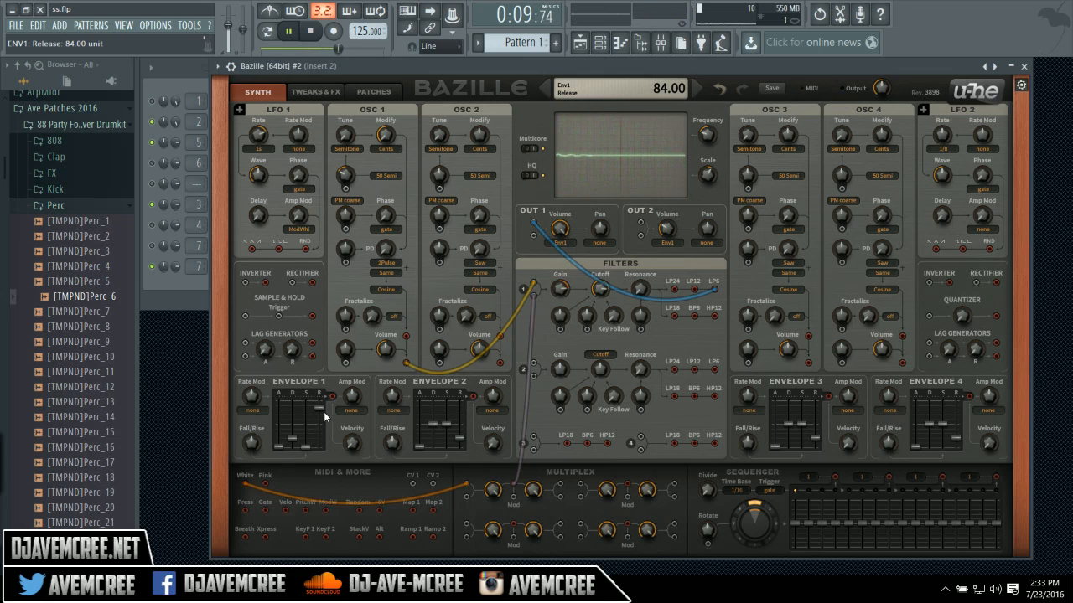
{"action": "left_click_drag", "start_coordinate": [320, 408], "coordinate": [320, 439]}
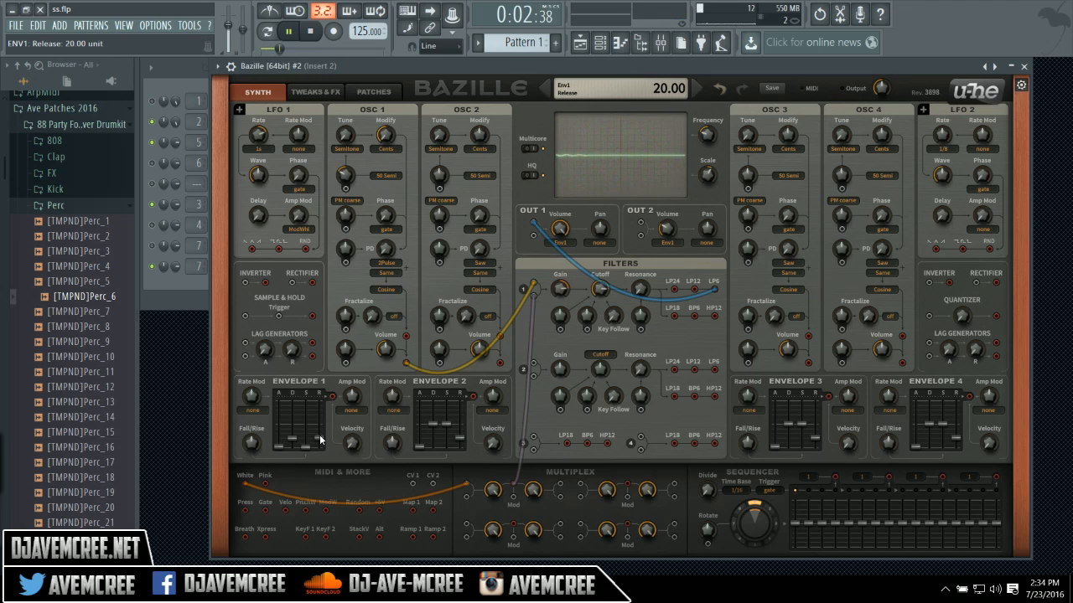
Patch OSC 1 into both Filter 1's resonance modulation and its first input, and set the filter's resonance to 80.
{"action": "left_click", "coordinate": [602, 291]}
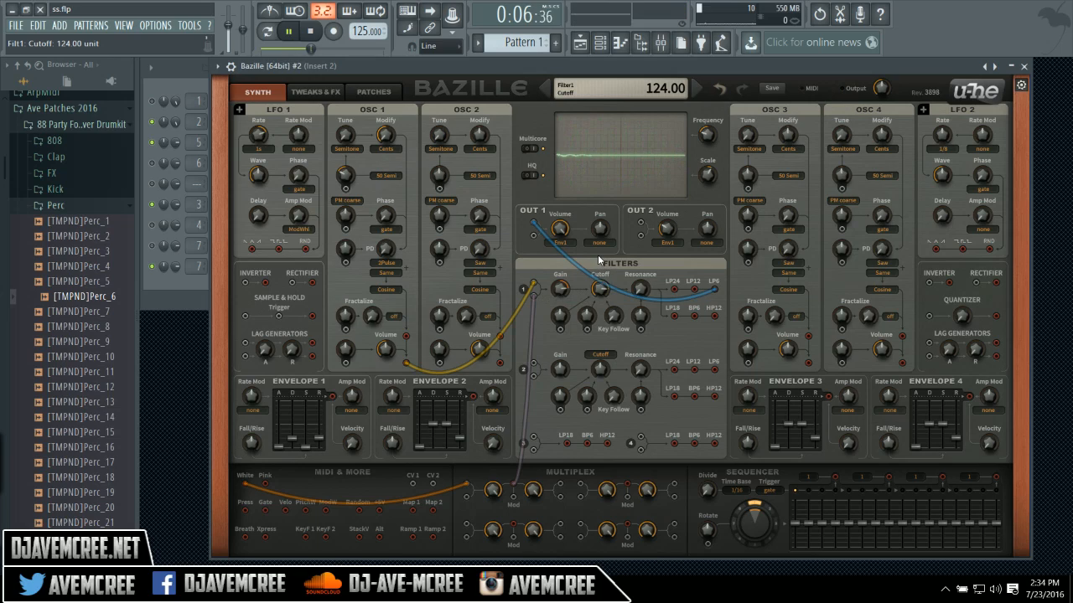
{"action": "left_click_drag", "start_coordinate": [599, 291], "coordinate": [635, 185]}
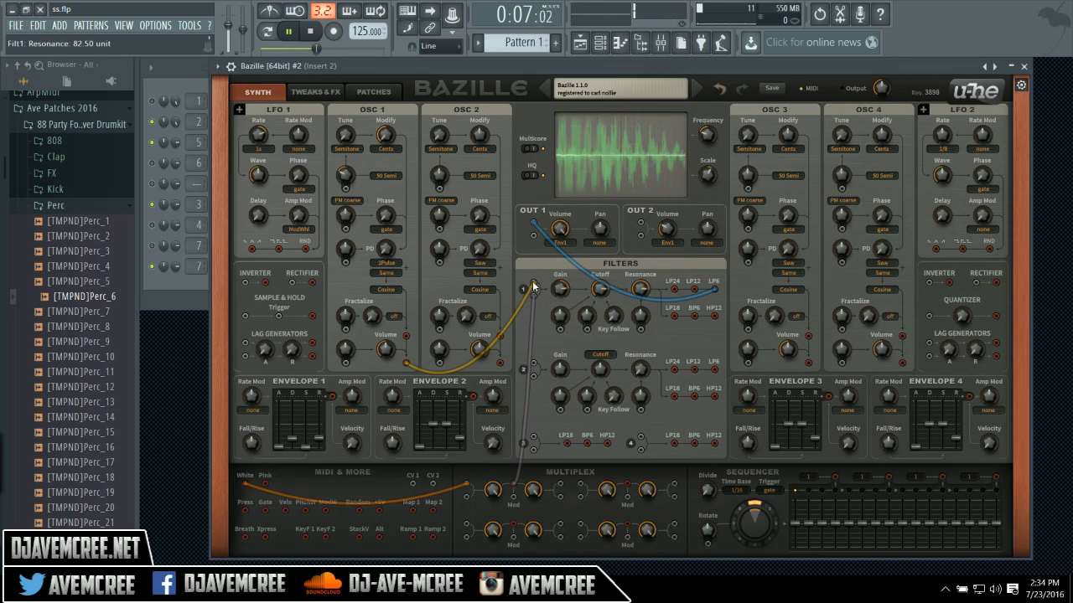
{"action": "left_click_drag", "start_coordinate": [533, 285], "coordinate": [641, 333]}
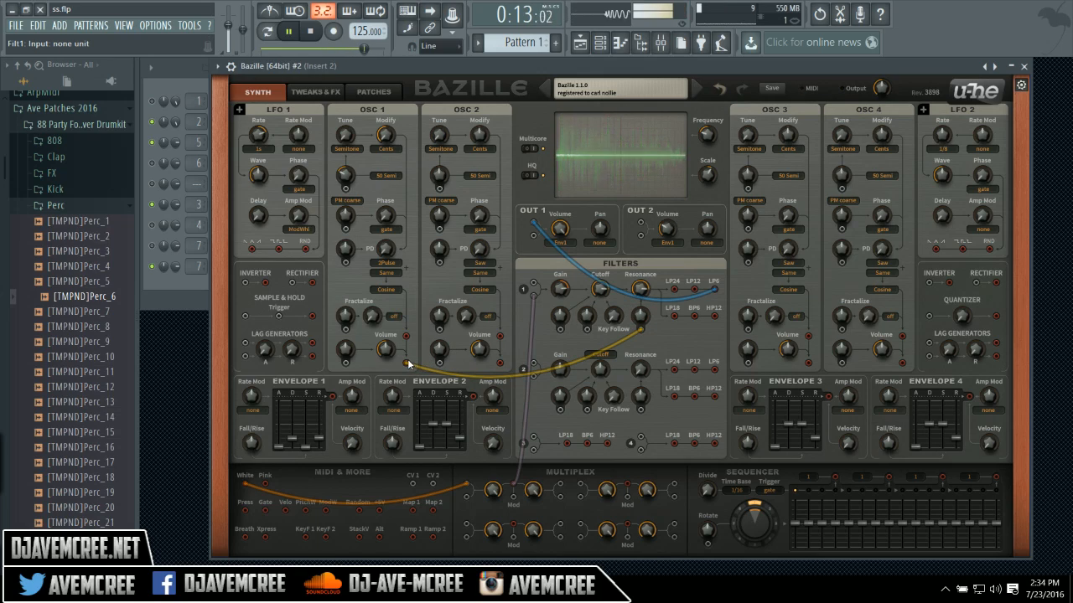
{"action": "left_click_drag", "start_coordinate": [533, 283], "coordinate": [406, 363]}
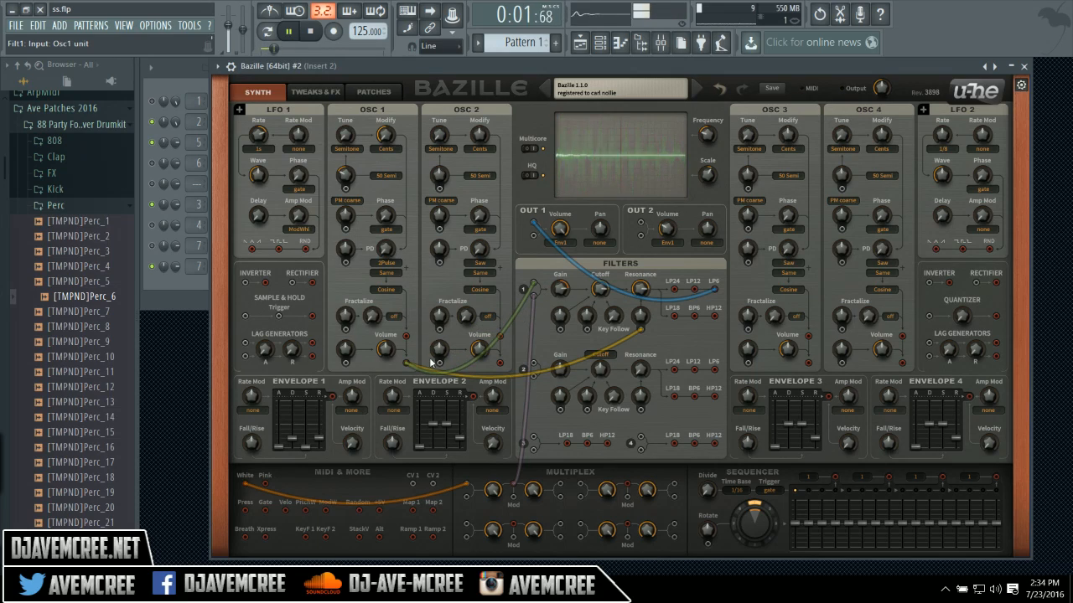
{"action": "mouse_move", "coordinate": [632, 293]}
{"action": "left_mouse_down"}
{"action": "mouse_move", "coordinate": [637, 262]}
{"action": "mouse_move", "coordinate": [638, 295]}
{"action": "left_mouse_up"}
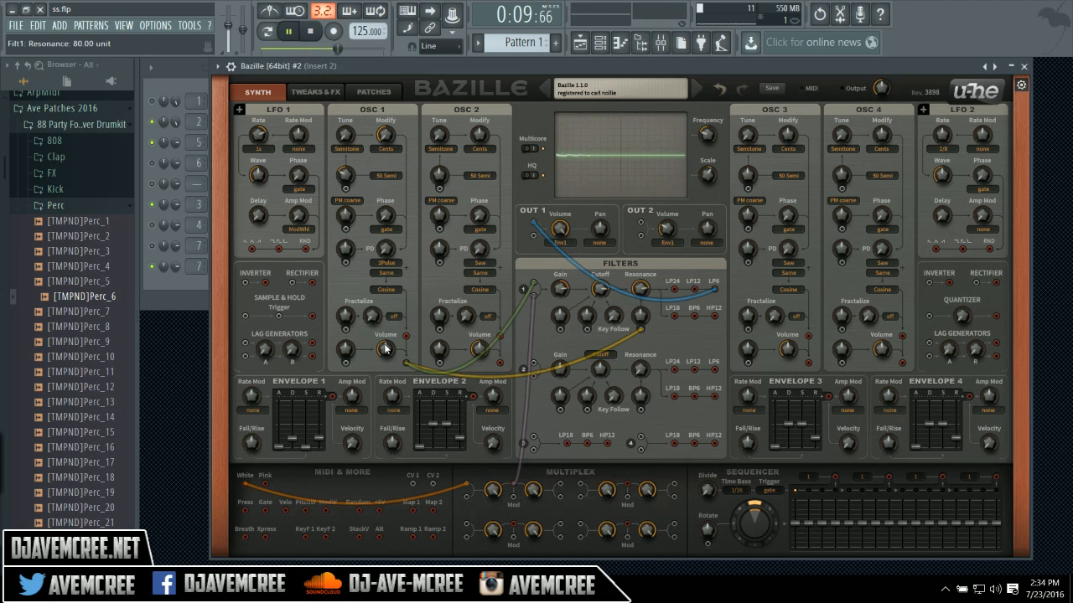
Set OSC 1's volume to 92.5 and its phase distortion amount to 0.
{"action": "mouse_move", "coordinate": [386, 349]}
{"action": "left_click_drag", "start_coordinate": [386, 349], "coordinate": [376, 289]}
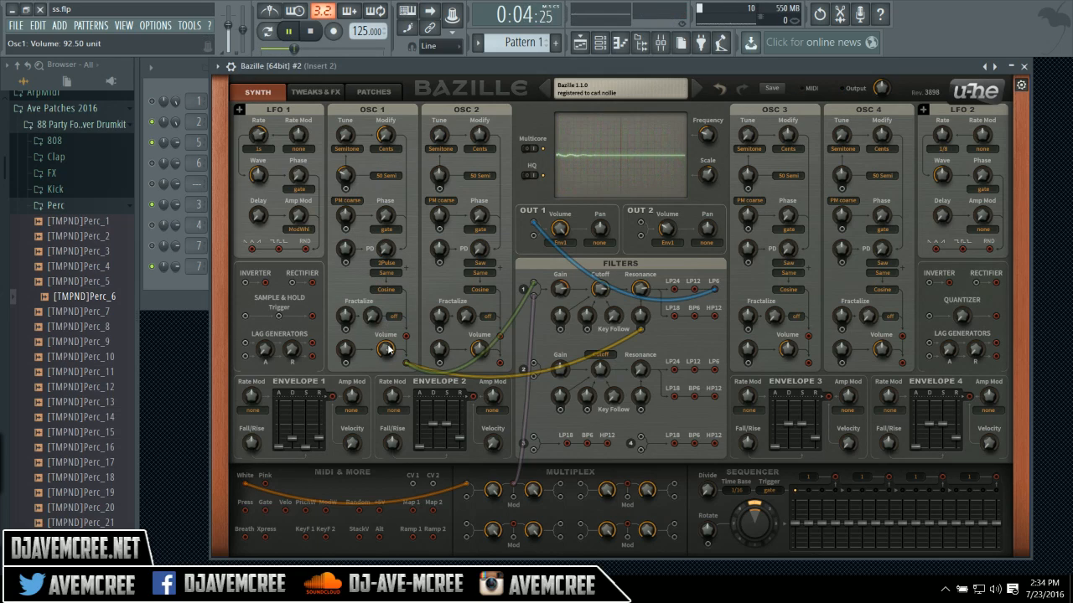
{"action": "mouse_move", "coordinate": [384, 248]}
{"action": "left_mouse_down"}
{"action": "mouse_move", "coordinate": [380, 216]}
{"action": "mouse_move", "coordinate": [381, 261]}
{"action": "left_mouse_up"}
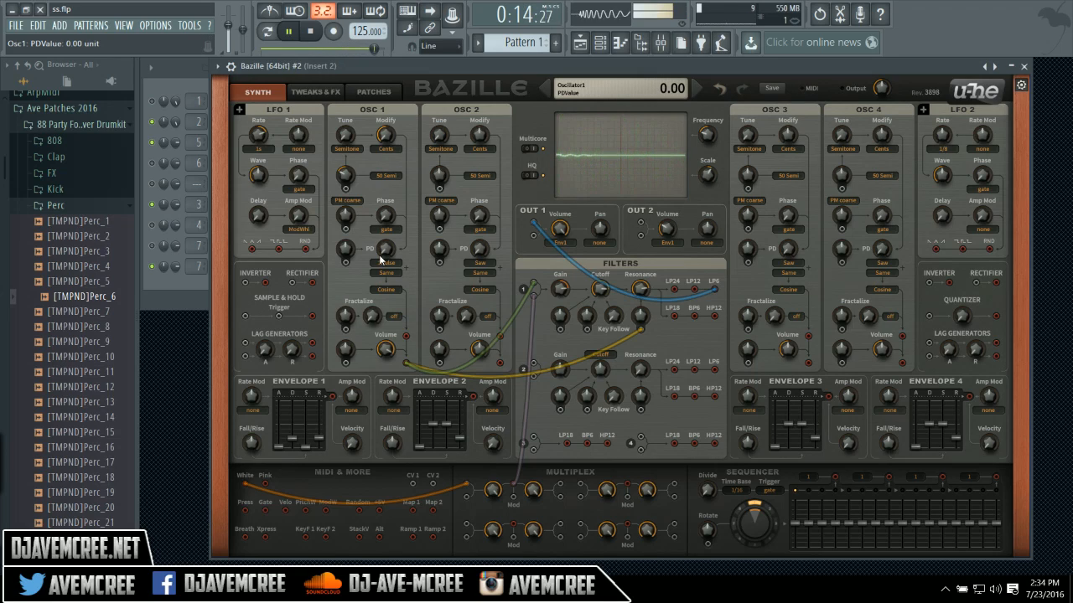
Audition the sound against the first Bazille and 808_4 channels by toggling their mutes, and return to the second Bazille instance.
{"action": "left_click", "coordinate": [153, 101]}
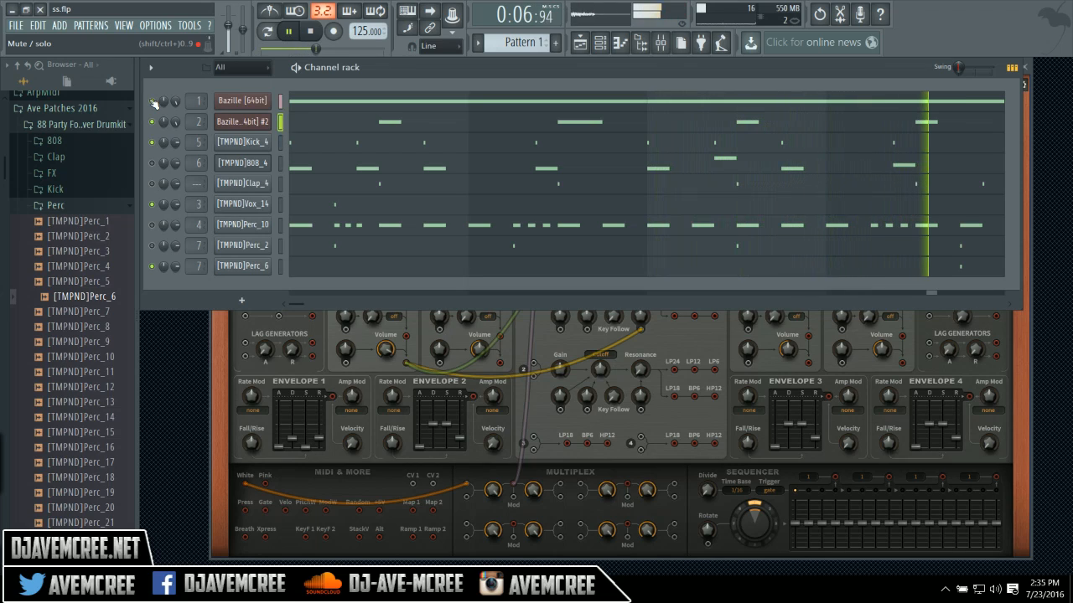
{"action": "left_click", "coordinate": [153, 163]}
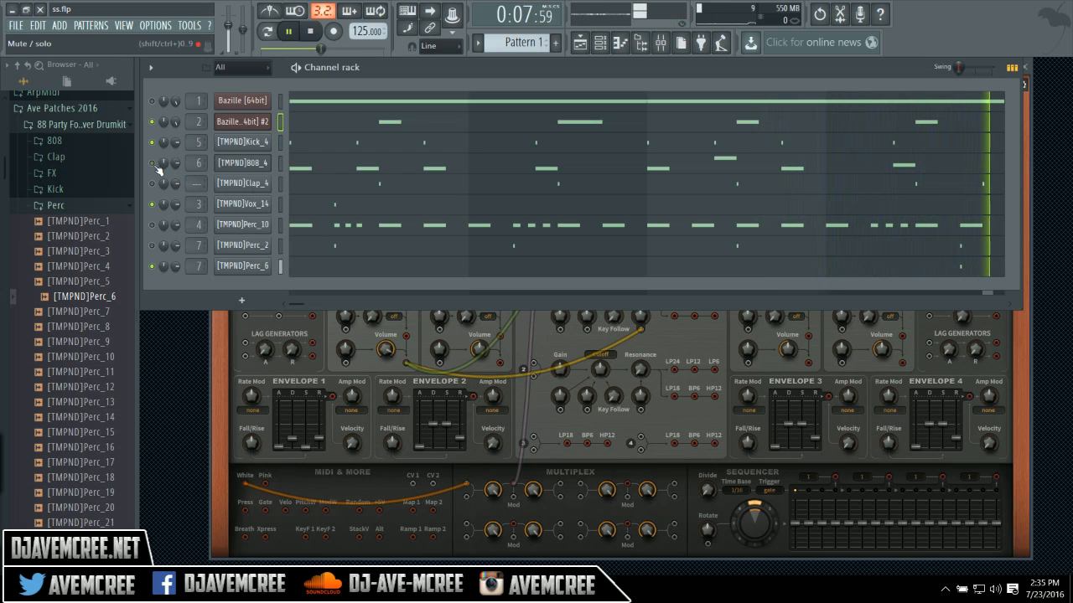
{"action": "left_click", "coordinate": [555, 341]}
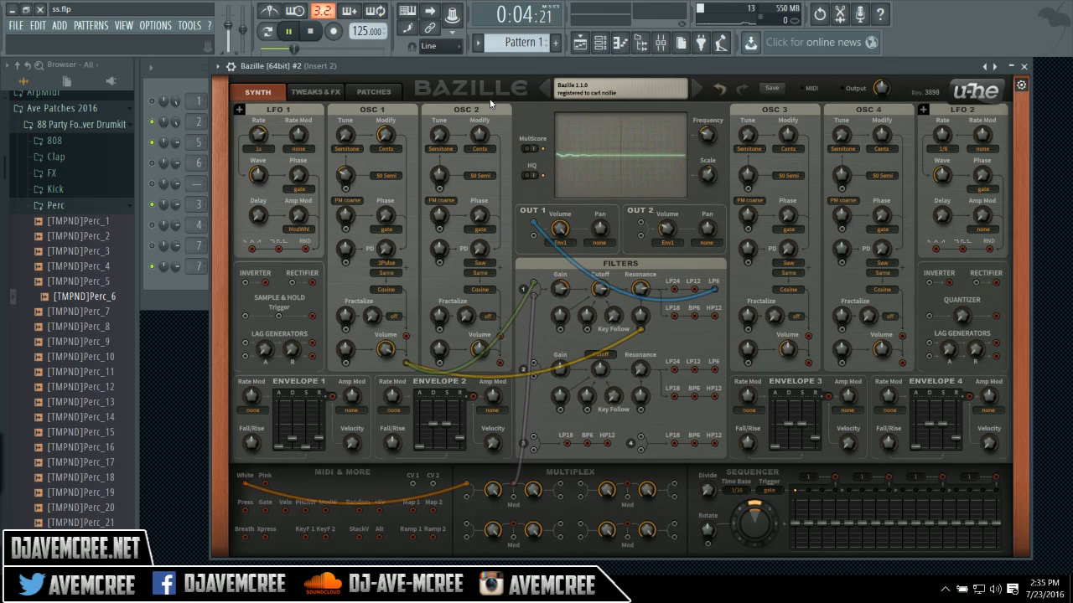
Enable Bazille's distortion effect with the Guitar Cab 4x12 post filter and set its output to 7.4.
{"action": "left_click", "coordinate": [316, 92]}
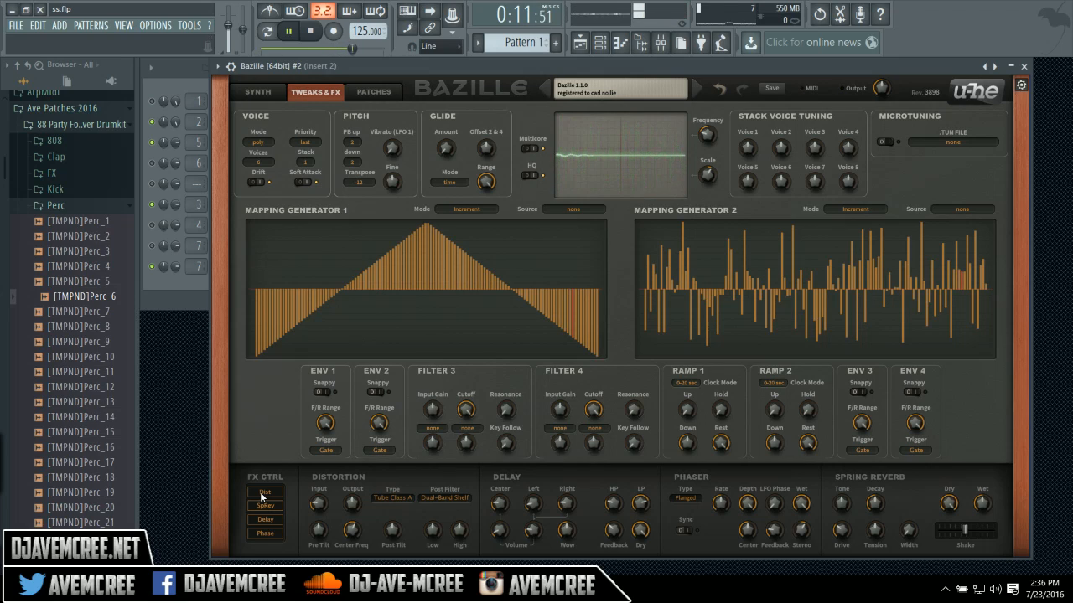
{"action": "left_click", "coordinate": [262, 491]}
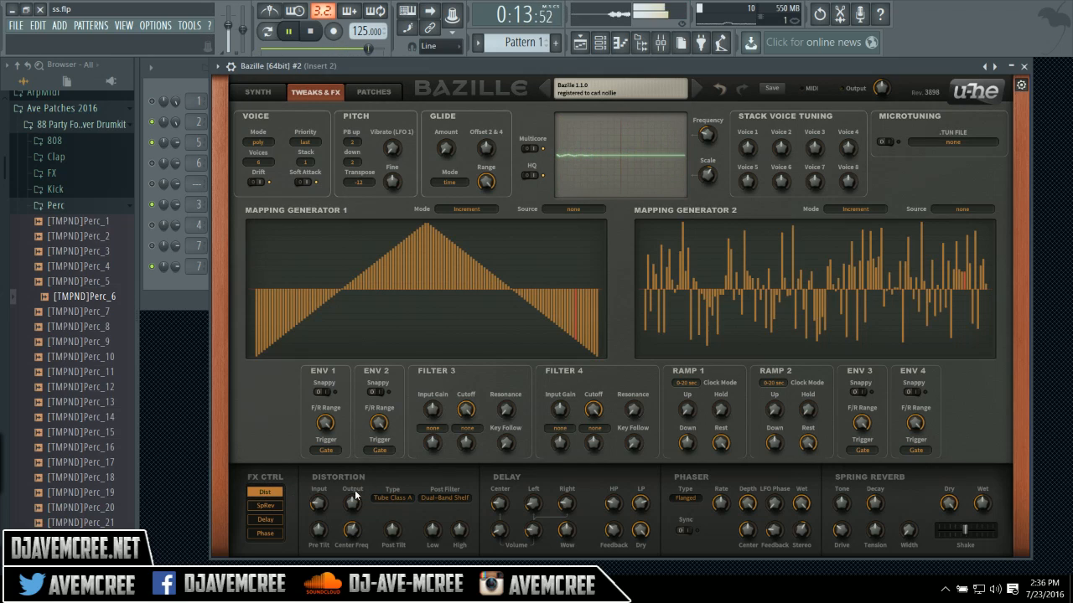
{"action": "left_click", "coordinate": [452, 498]}
{"action": "left_click", "coordinate": [477, 521]}
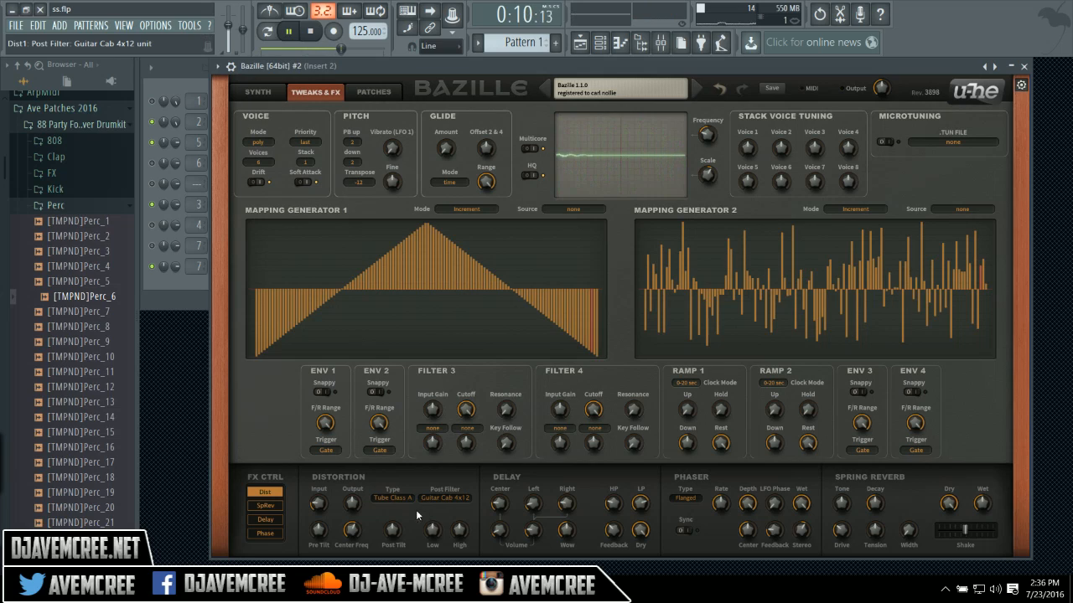
{"action": "mouse_move", "coordinate": [354, 502]}
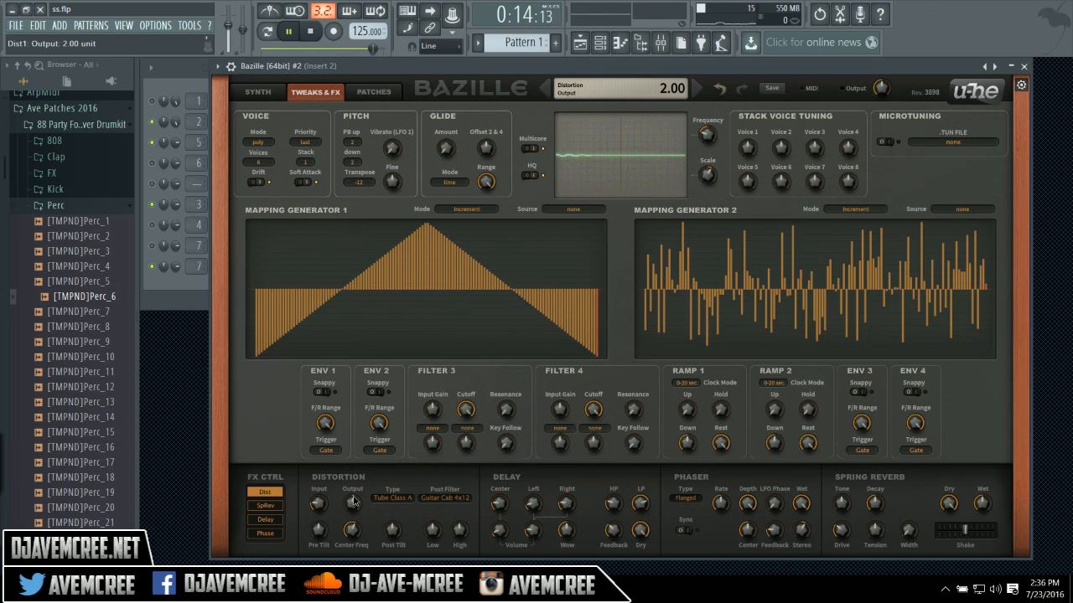
{"action": "mouse_move", "coordinate": [352, 489]}
{"action": "left_mouse_down"}
{"action": "mouse_move", "coordinate": [344, 437]}
{"action": "mouse_move", "coordinate": [341, 481]}
{"action": "left_mouse_up"}
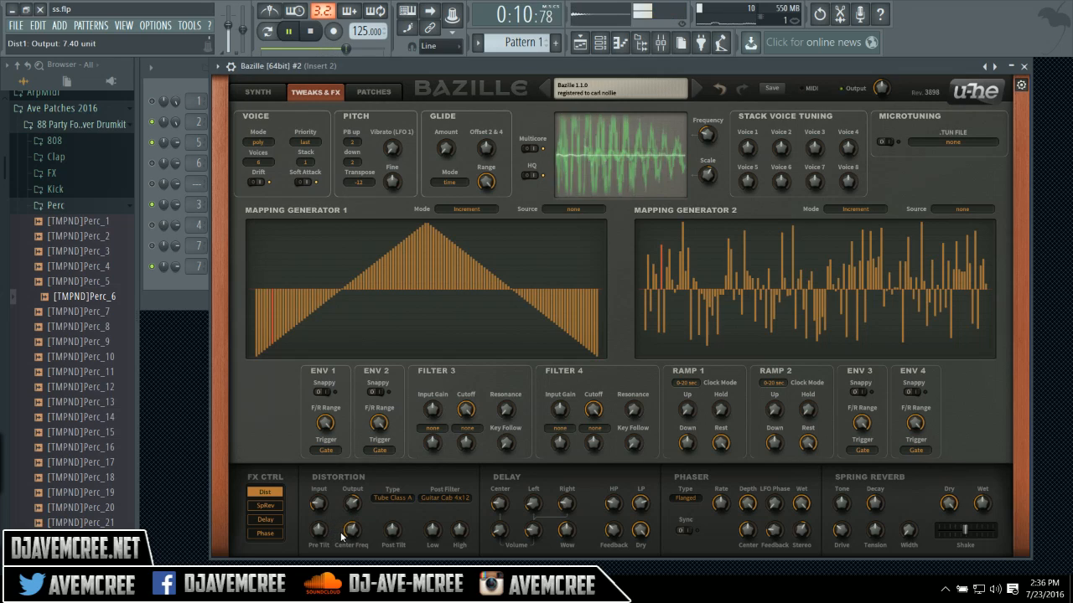
Set the distortion's centre frequency to 100.5, its type to Tube Class AB and its pre tilt to 6.
{"action": "left_click_drag", "start_coordinate": [357, 534], "coordinate": [329, 477]}
{"action": "left_click_drag", "start_coordinate": [351, 518], "coordinate": [351, 534]}
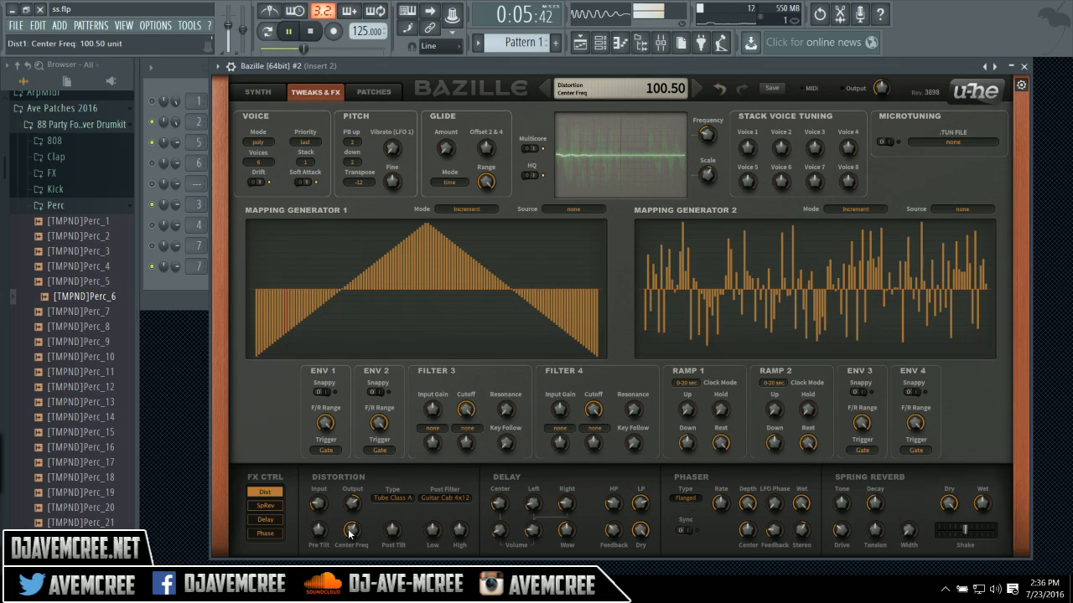
{"action": "left_click", "coordinate": [401, 498]}
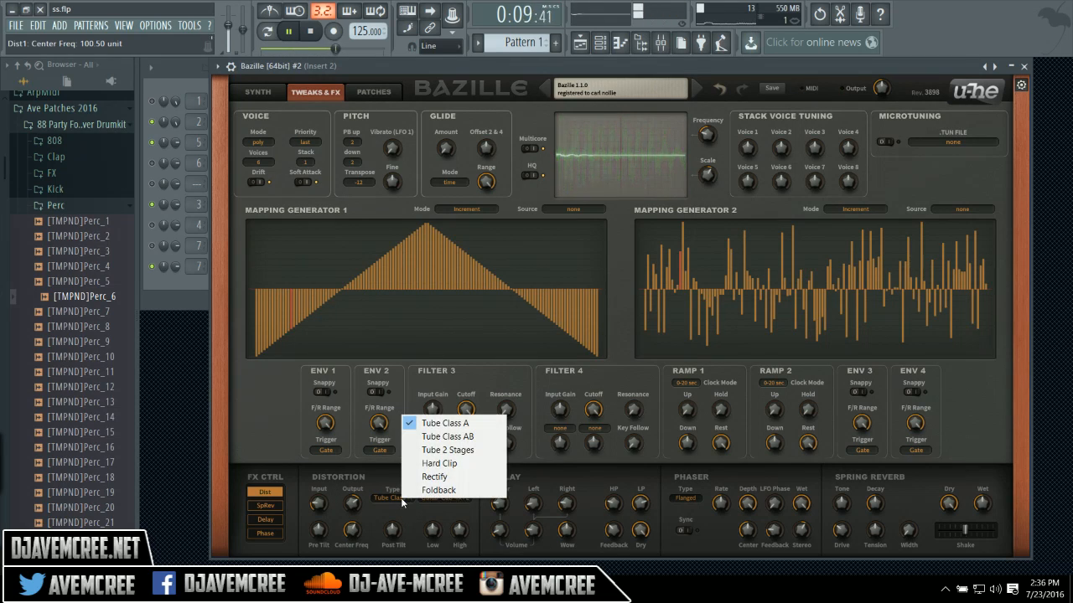
{"action": "left_click", "coordinate": [454, 437]}
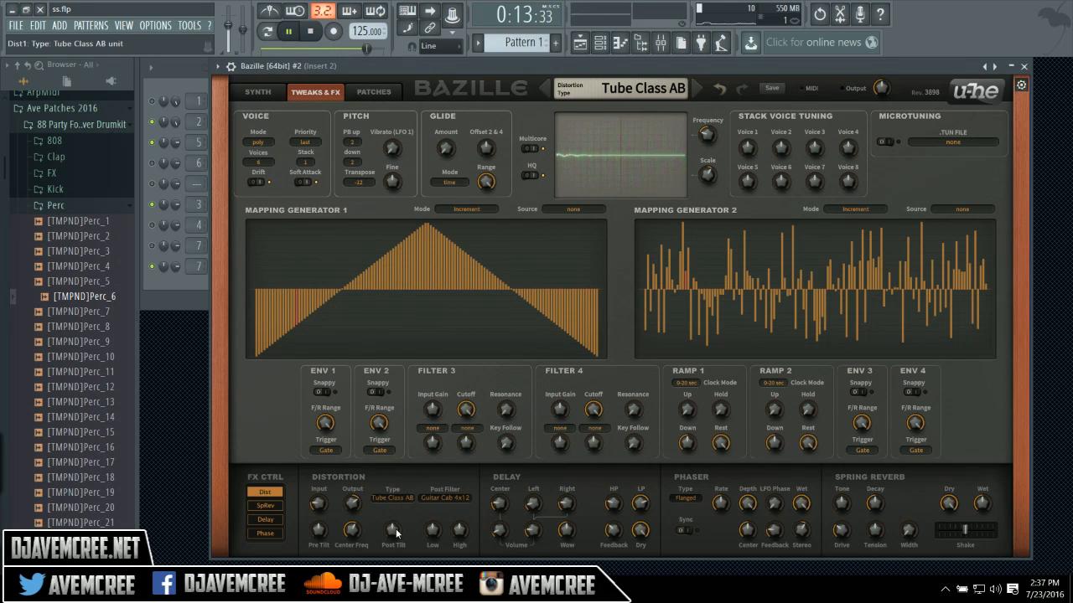
{"action": "mouse_move", "coordinate": [397, 533]}
{"action": "left_mouse_down"}
{"action": "mouse_move", "coordinate": [385, 497]}
{"action": "mouse_move", "coordinate": [386, 538]}
{"action": "left_mouse_up"}
{"action": "left_click_drag", "start_coordinate": [319, 534], "coordinate": [315, 509]}
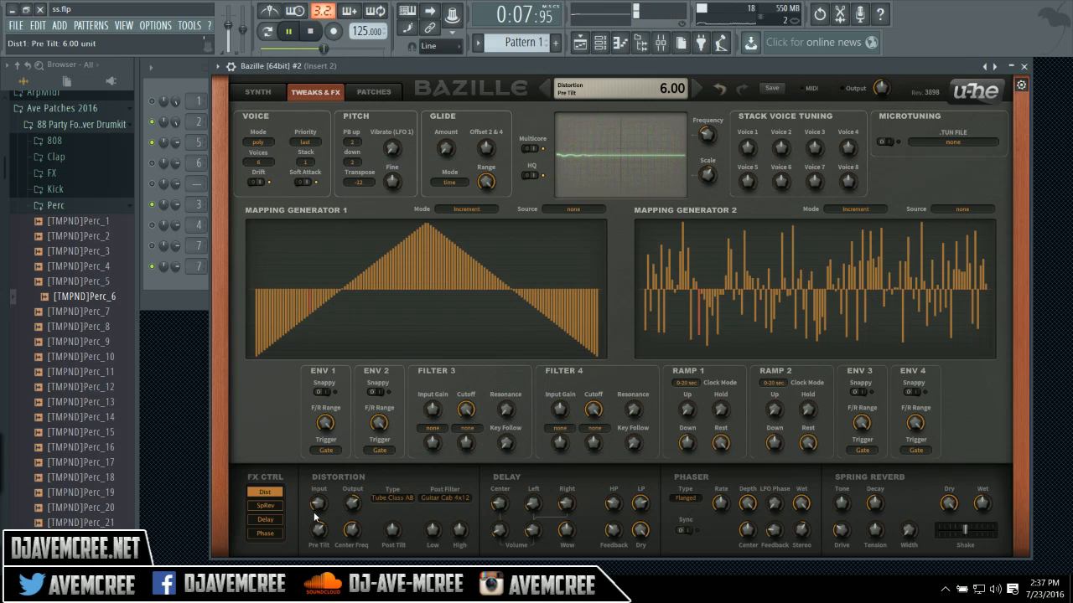
Try distortion centre frequencies of 129.5 and 32, readjust the centre frequency, and turn down the distortion's output.
{"action": "left_click_drag", "start_coordinate": [348, 526], "coordinate": [338, 495]}
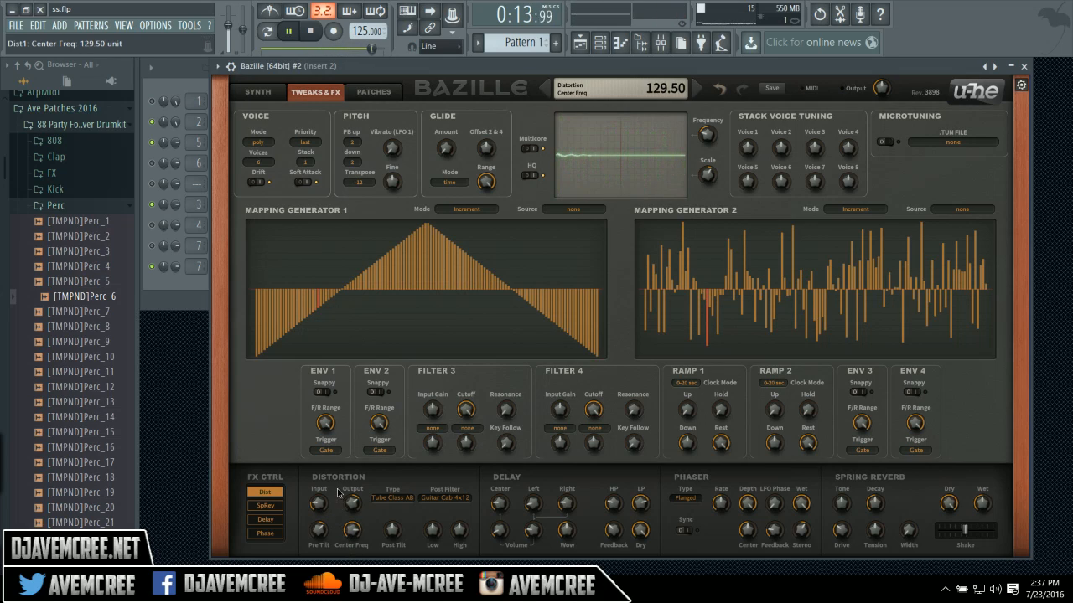
{"action": "left_click_drag", "start_coordinate": [358, 539], "coordinate": [351, 563]}
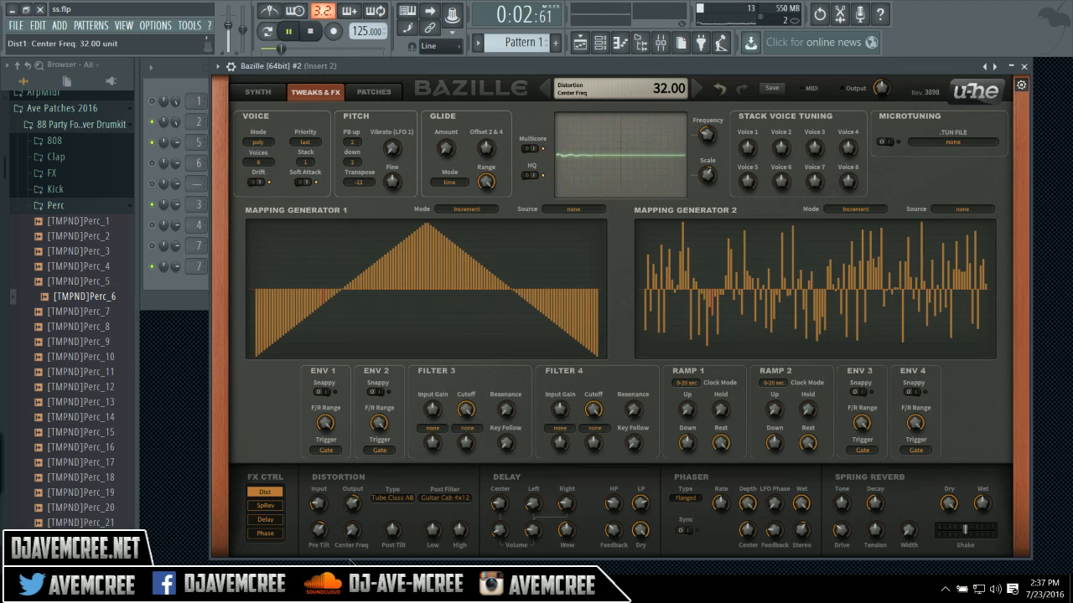
{"action": "left_click_drag", "start_coordinate": [351, 559], "coordinate": [350, 538]}
{"action": "left_click_drag", "start_coordinate": [351, 529], "coordinate": [351, 516]}
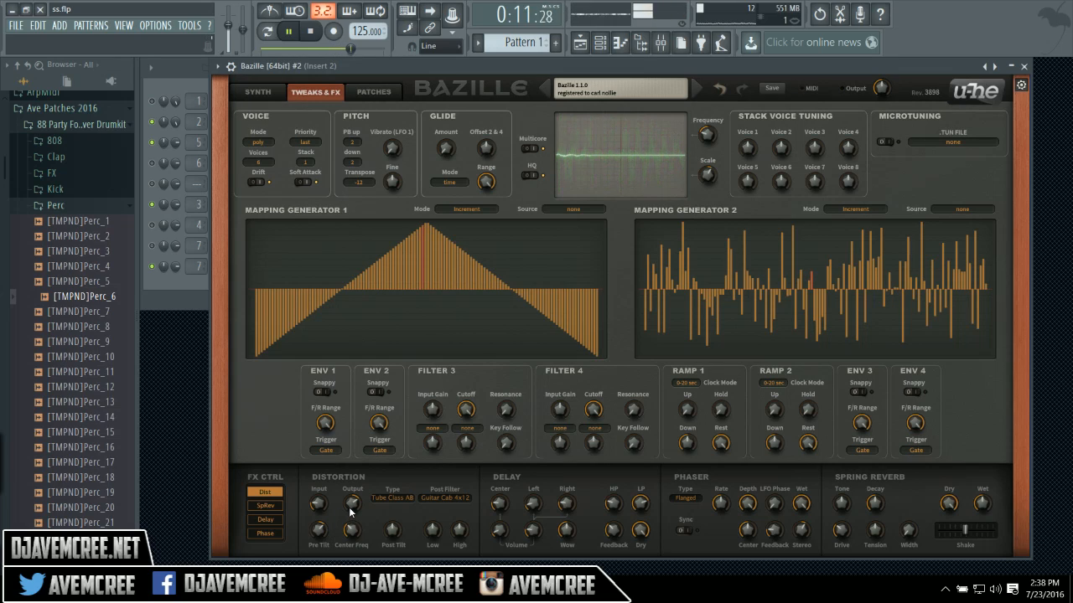
{"action": "left_click_drag", "start_coordinate": [351, 512], "coordinate": [352, 541]}
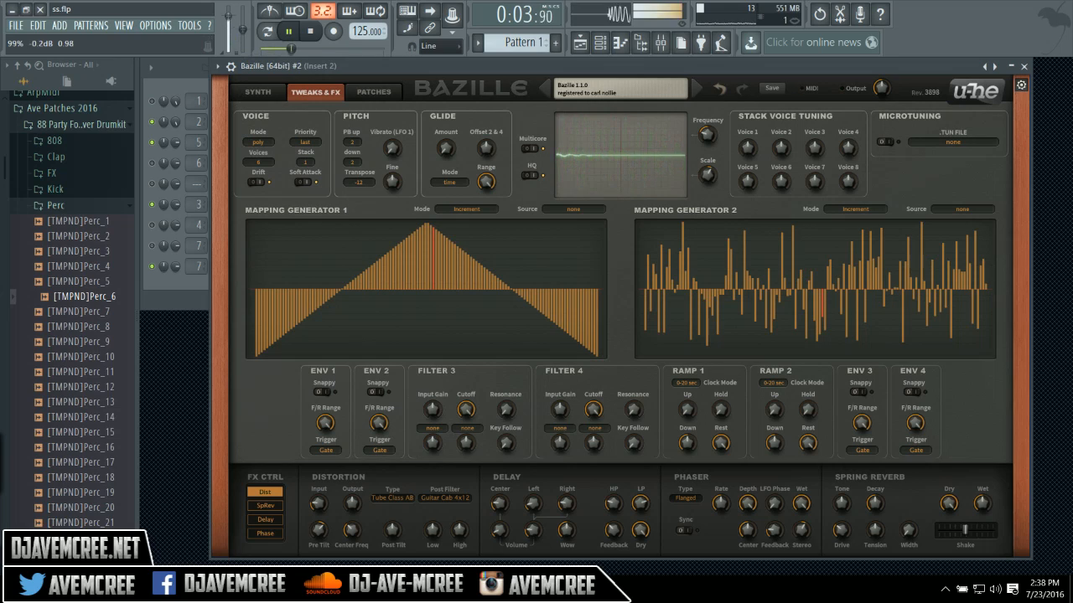
Reset the master volume to its default and set the distortion's output to 0.8 in the second Bazille instance.
{"action": "right_click", "coordinate": [227, 18]}
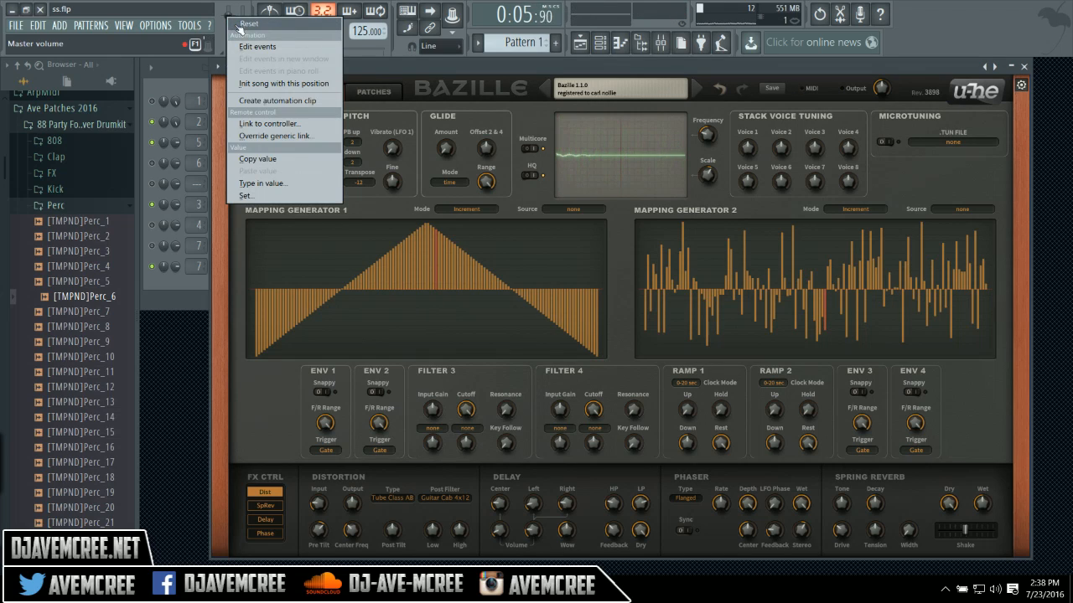
{"action": "left_click", "coordinate": [237, 24]}
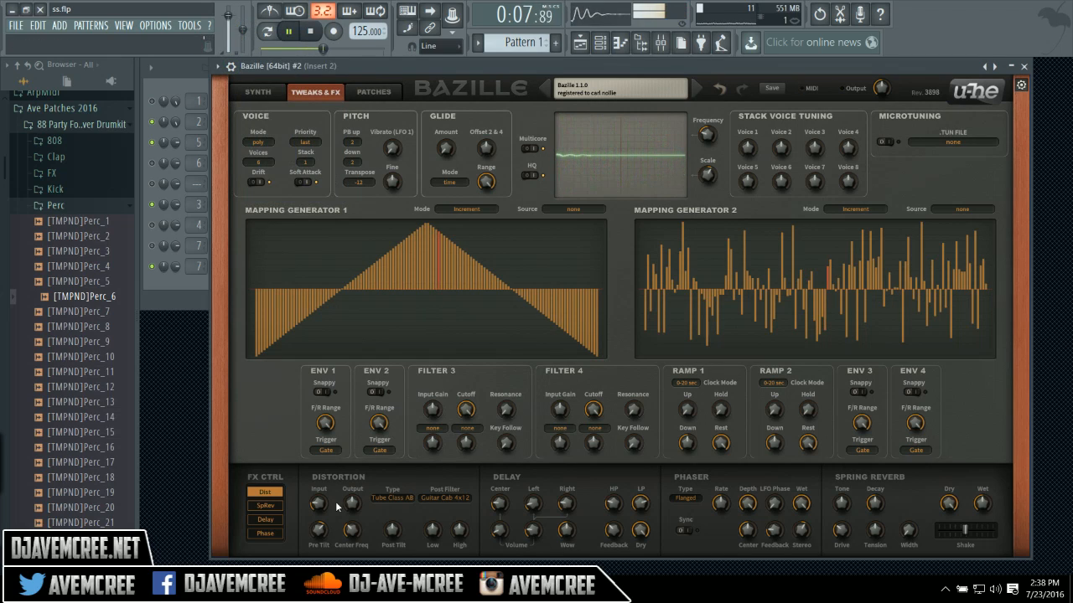
{"action": "left_click_drag", "start_coordinate": [349, 503], "coordinate": [346, 501]}
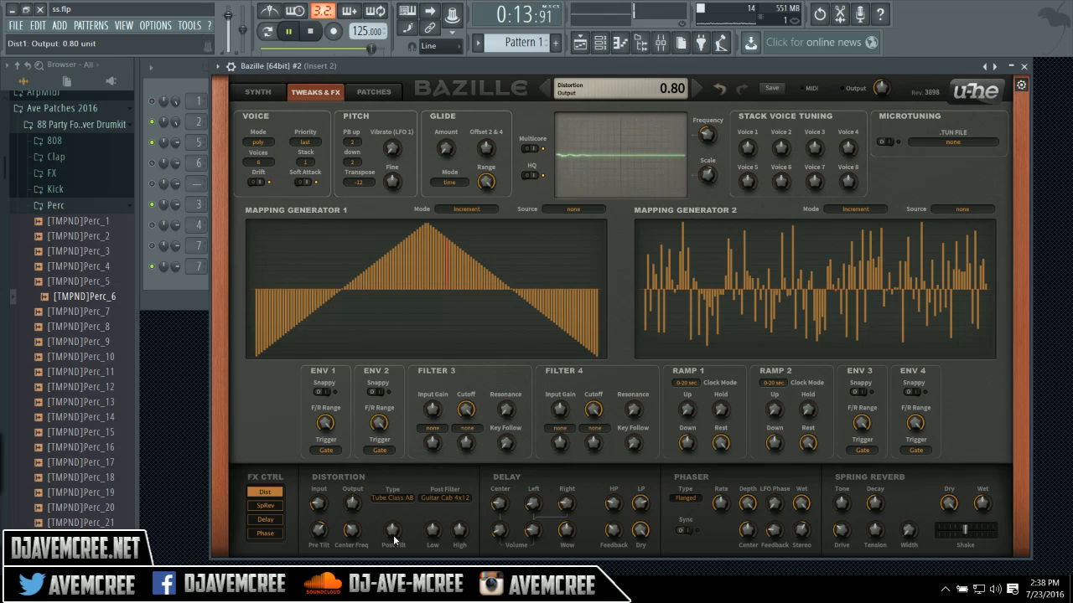
Shape the distortion tone by raising the post tilt and low, with centre frequency at 70.5 and high at 7.8.
{"action": "left_click_drag", "start_coordinate": [394, 539], "coordinate": [382, 515]}
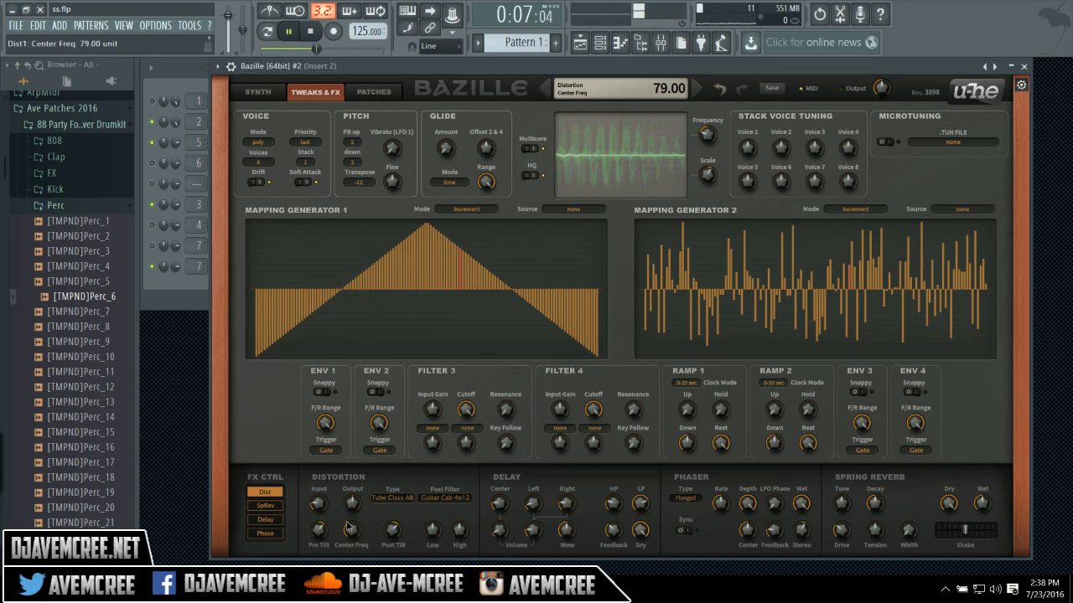
{"action": "mouse_move", "coordinate": [350, 522]}
{"action": "left_mouse_down"}
{"action": "mouse_move", "coordinate": [345, 512]}
{"action": "mouse_move", "coordinate": [347, 537]}
{"action": "left_mouse_up"}
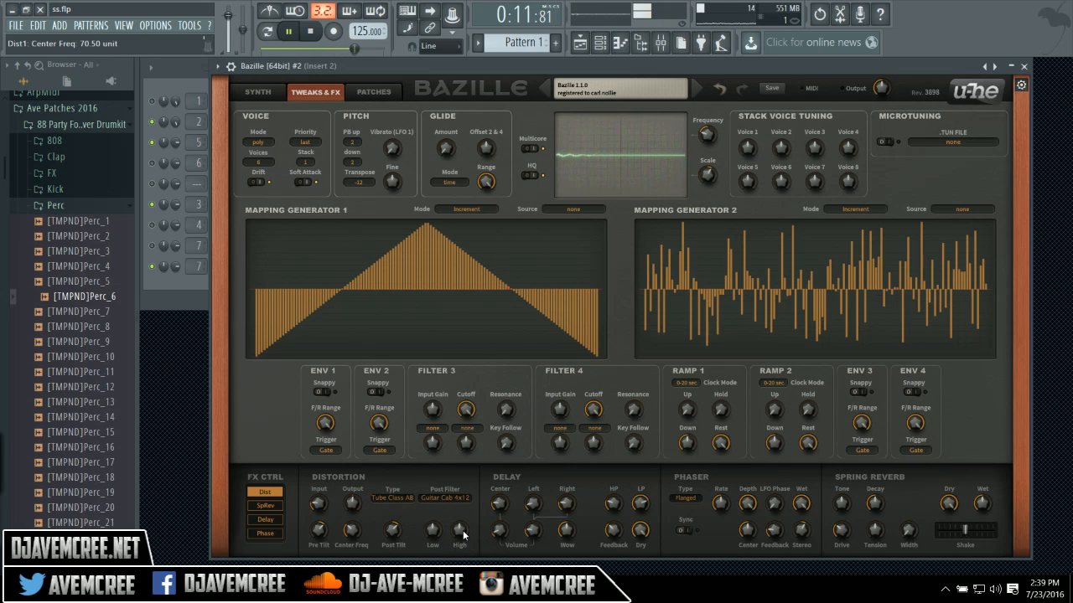
{"action": "left_click_drag", "start_coordinate": [462, 534], "coordinate": [448, 504]}
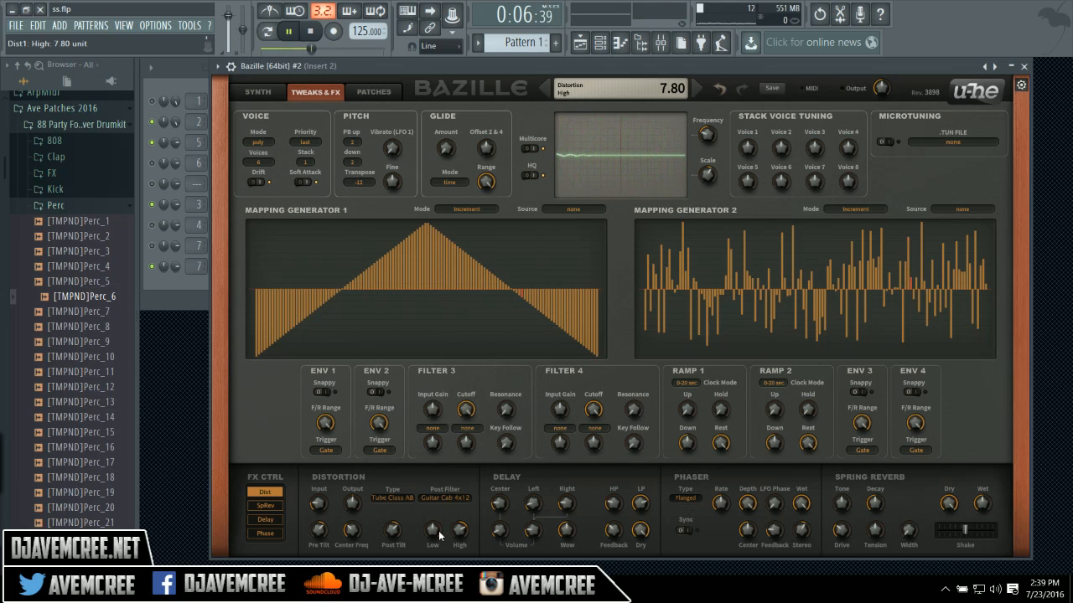
{"action": "left_click_drag", "start_coordinate": [426, 508], "coordinate": [423, 445]}
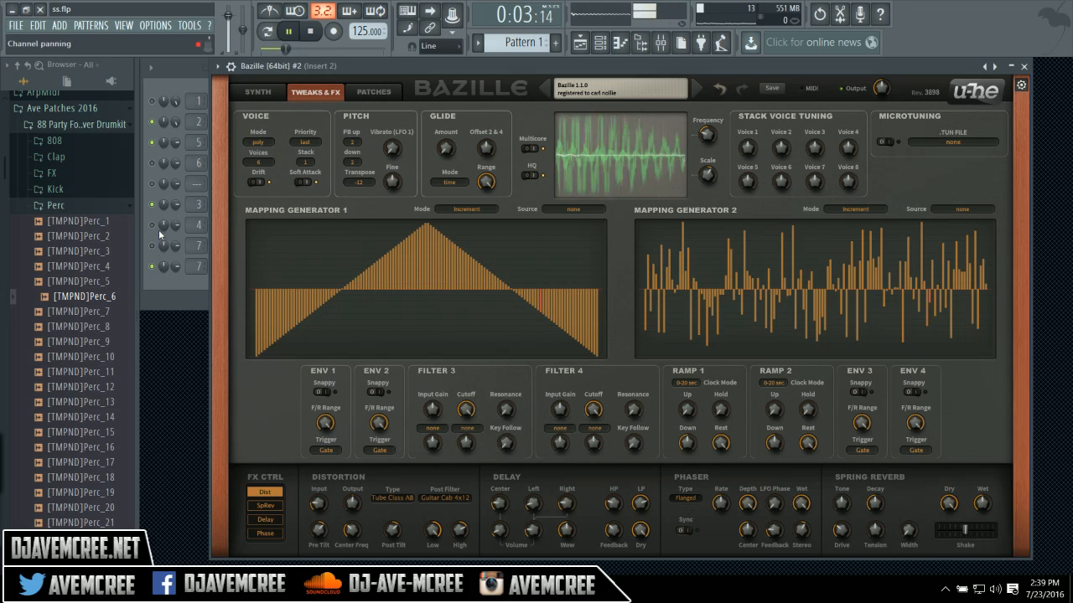
Unmute the 808_4 channel, fine-tune the distortion's low amount, and unmute the first Bazille, Perc_10 and Perc_2 channels.
{"action": "left_click", "coordinate": [154, 164]}
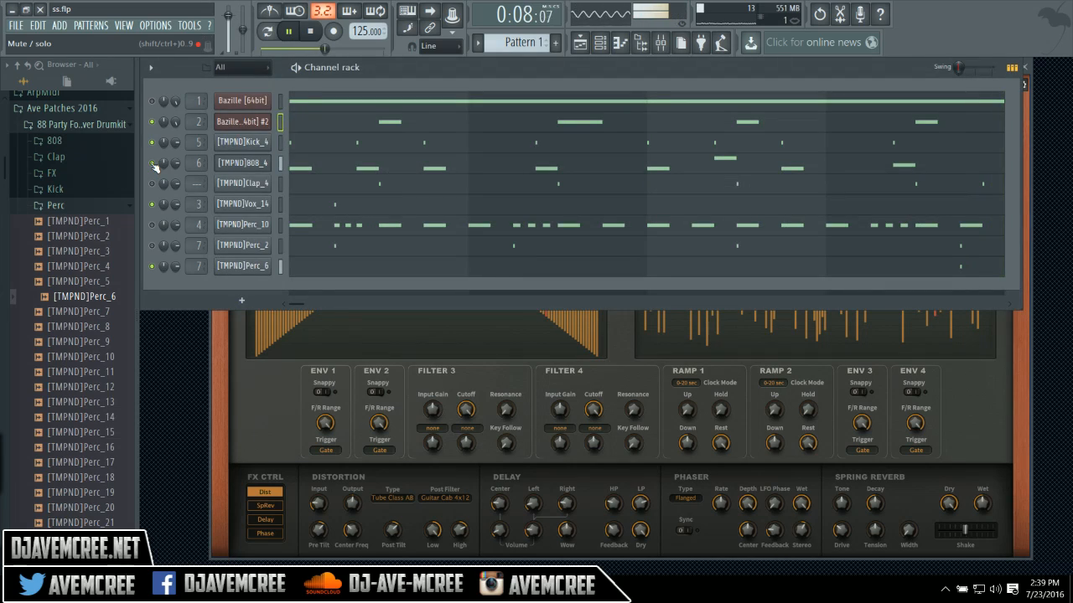
{"action": "left_click", "coordinate": [257, 420]}
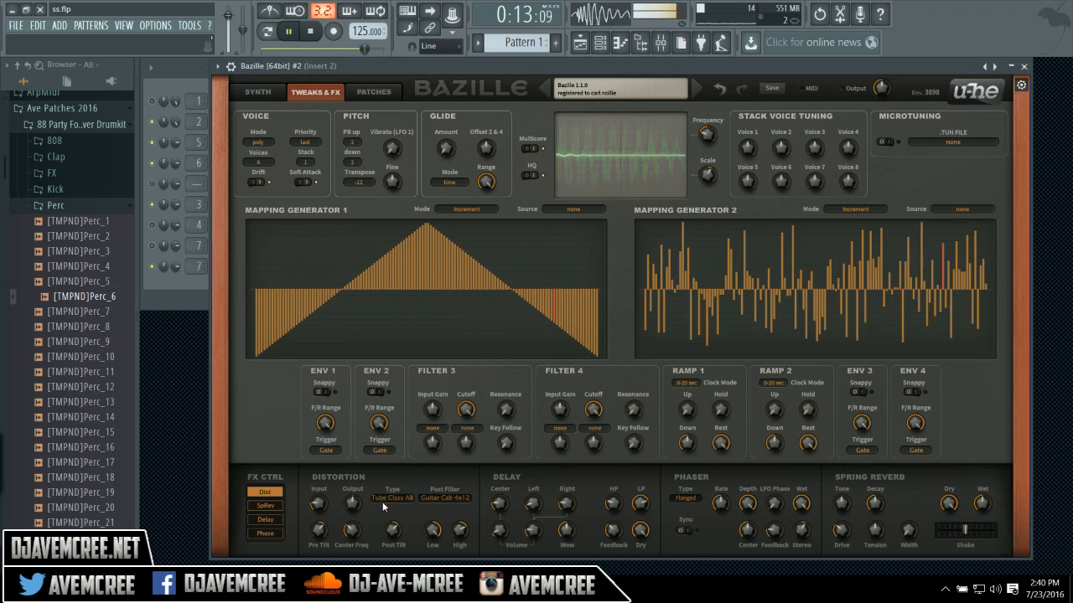
{"action": "mouse_move", "coordinate": [425, 533]}
{"action": "left_mouse_down"}
{"action": "mouse_move", "coordinate": [425, 521]}
{"action": "mouse_move", "coordinate": [432, 537]}
{"action": "left_mouse_up"}
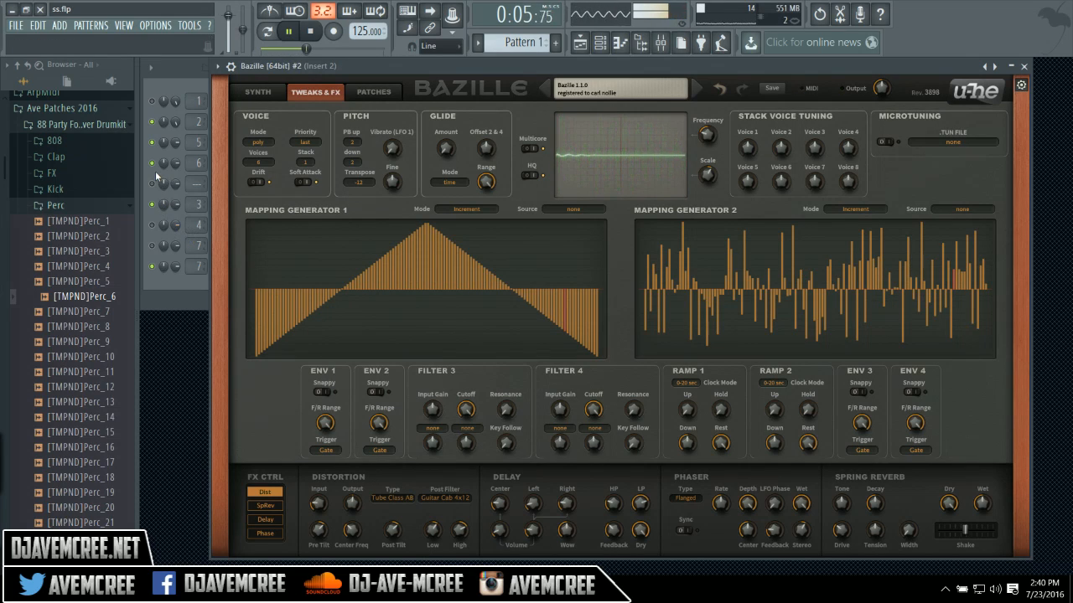
{"action": "left_click", "coordinate": [150, 102]}
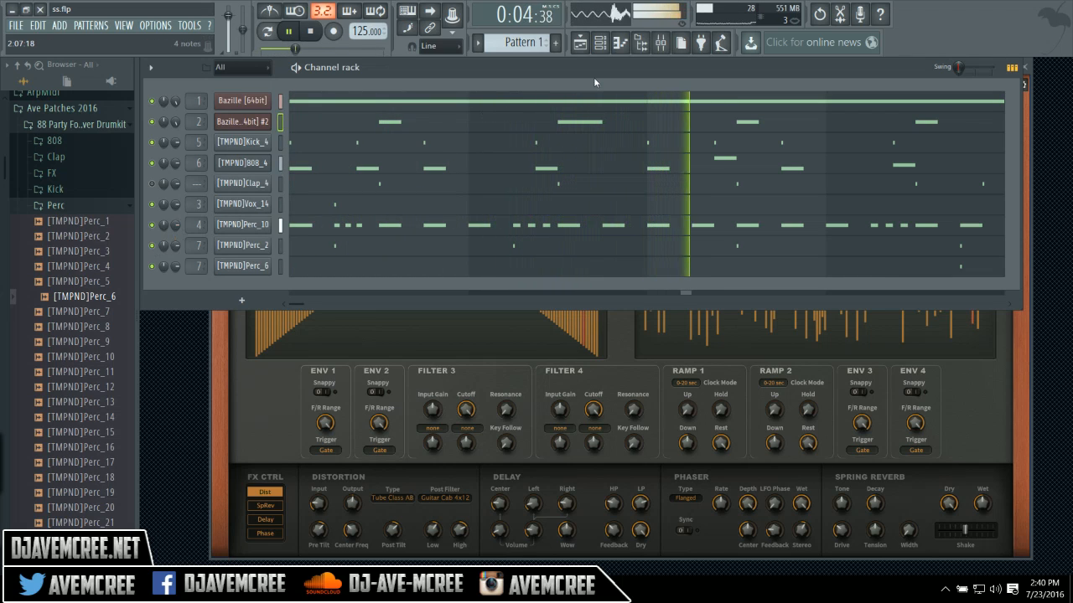
In the mixer, audition Insert 1 with Effectrix bypassed, lower its fader to -3.0 and mute the track.
{"action": "left_click", "coordinate": [661, 48]}
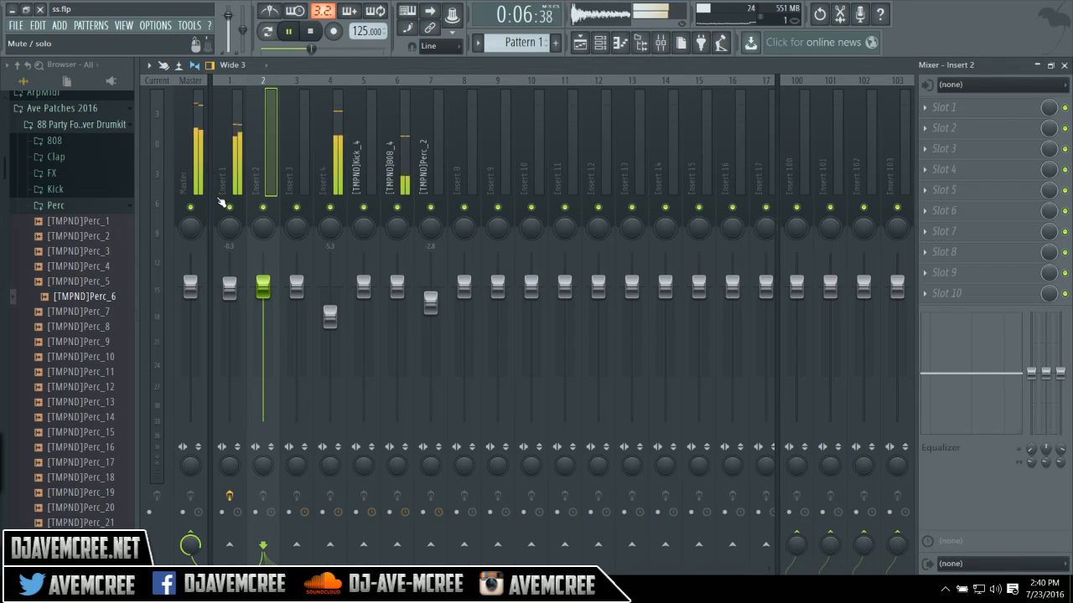
{"action": "left_click", "coordinate": [224, 195]}
{"action": "left_click", "coordinate": [1064, 107]}
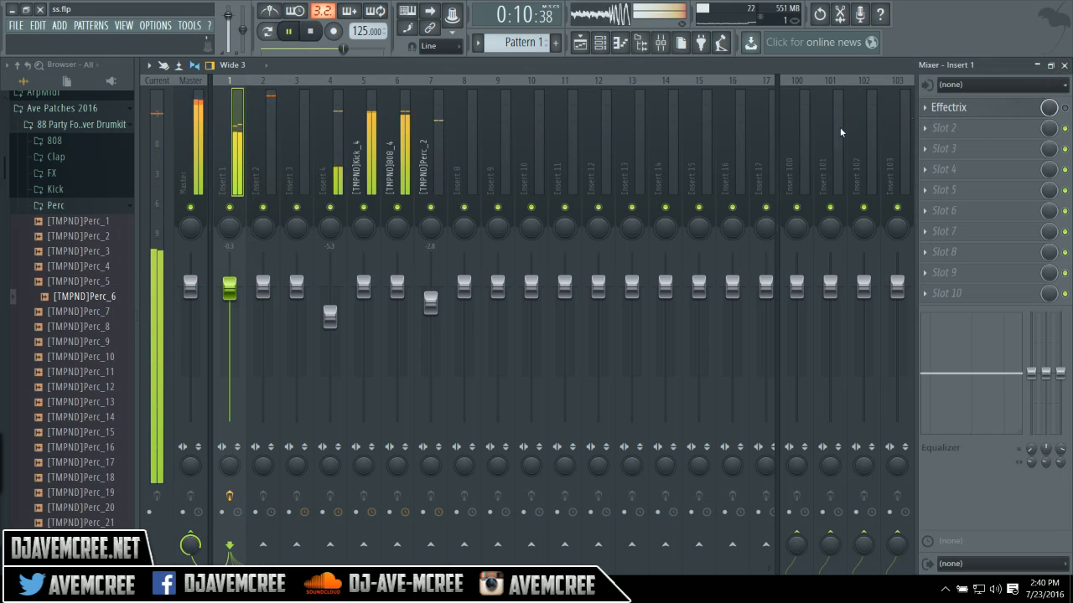
{"action": "left_click_drag", "start_coordinate": [234, 300], "coordinate": [235, 317]}
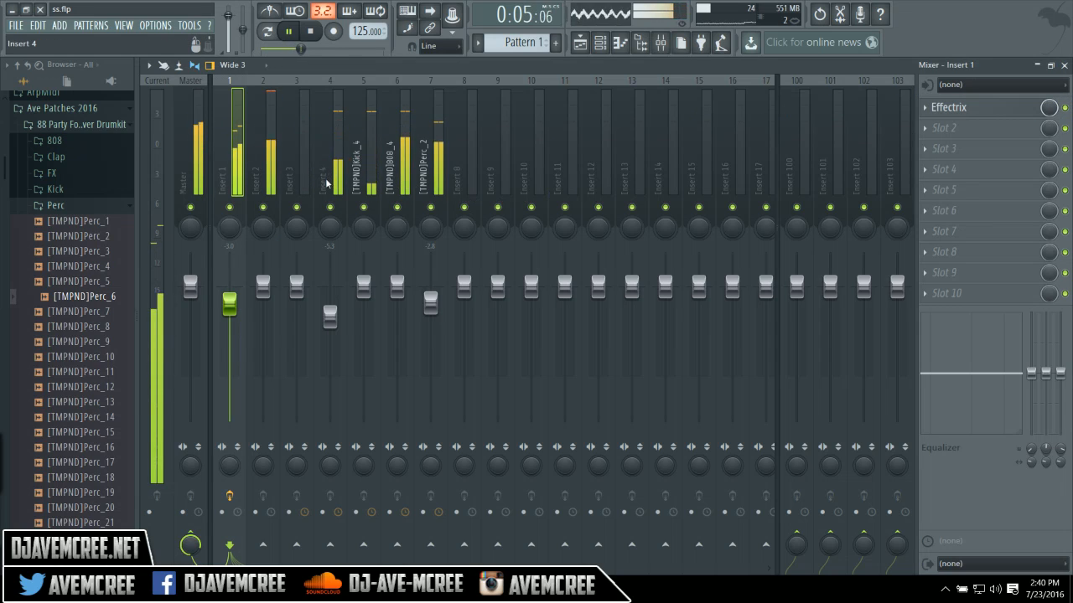
{"action": "left_click", "coordinate": [229, 207]}
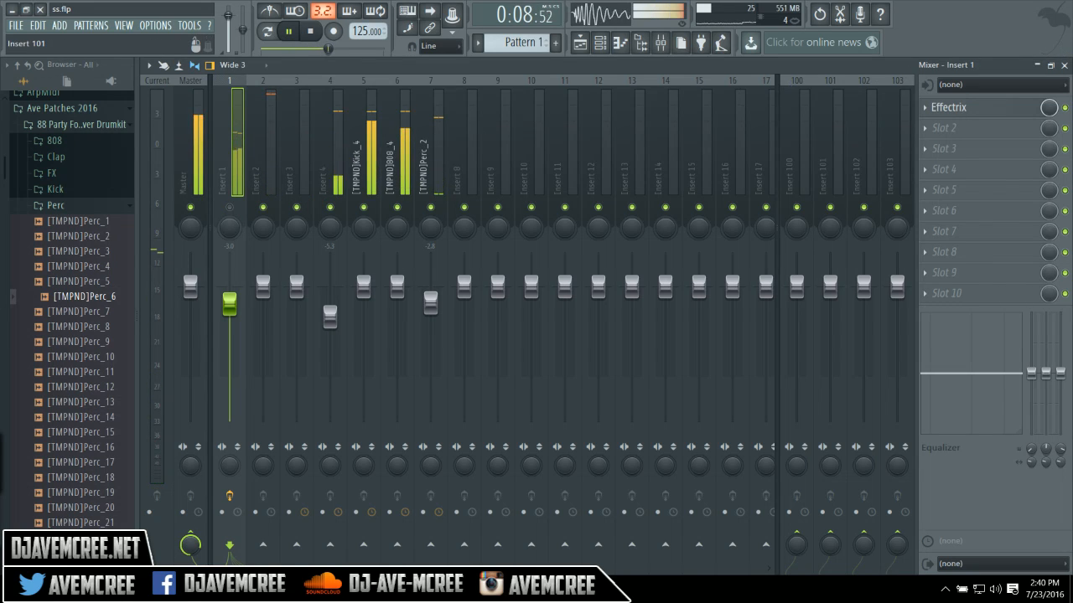
{"action": "left_click", "coordinate": [1064, 65]}
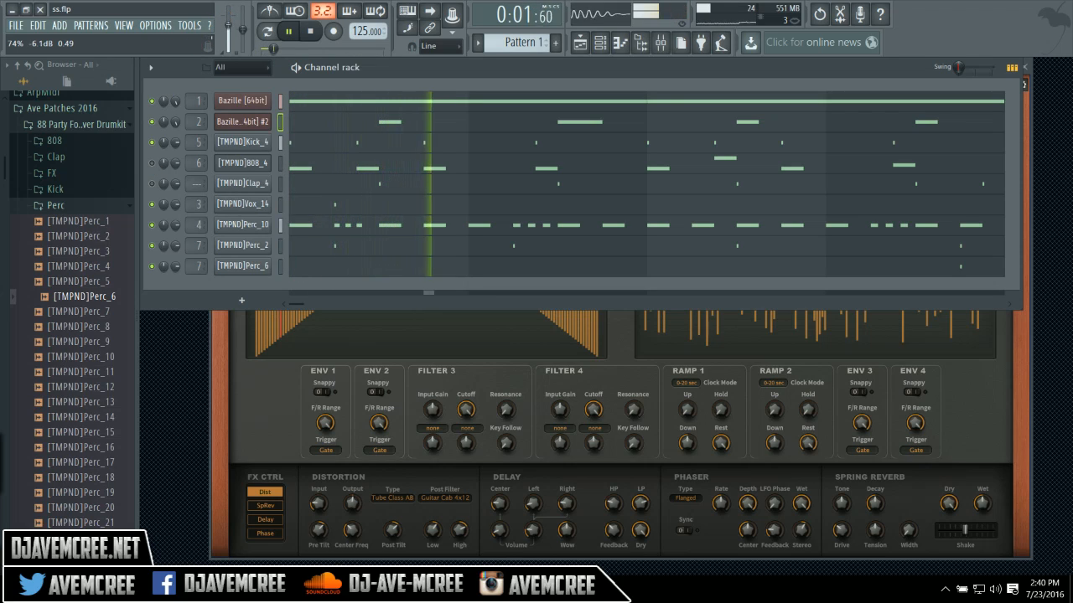
Enable the spring reverb in the second Bazille instance, with width at 85.5 and wet at 50.
{"action": "left_click", "coordinate": [272, 394]}
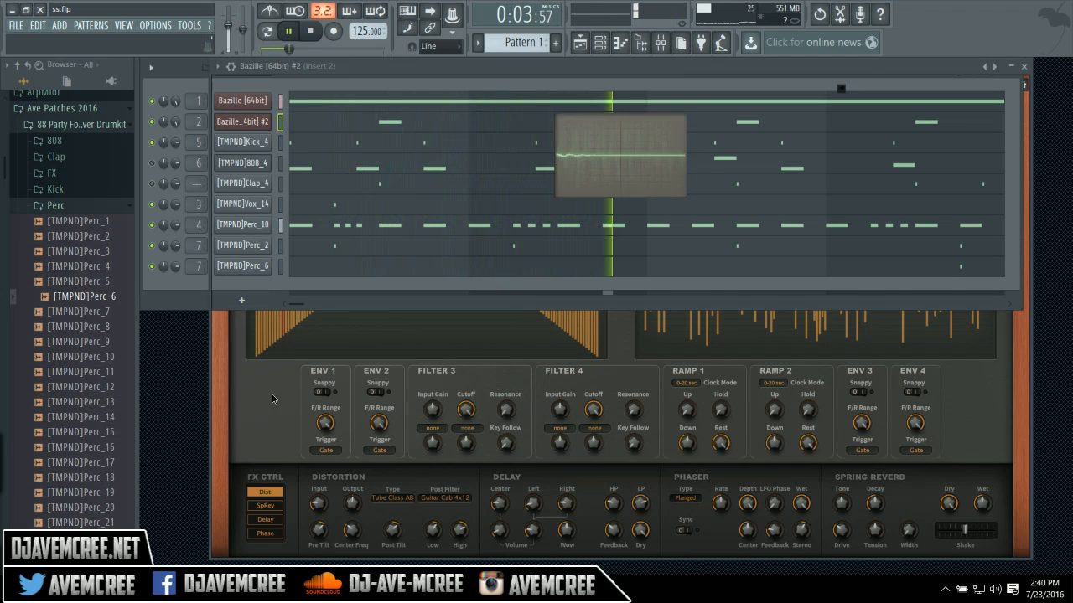
{"action": "left_click", "coordinate": [272, 505]}
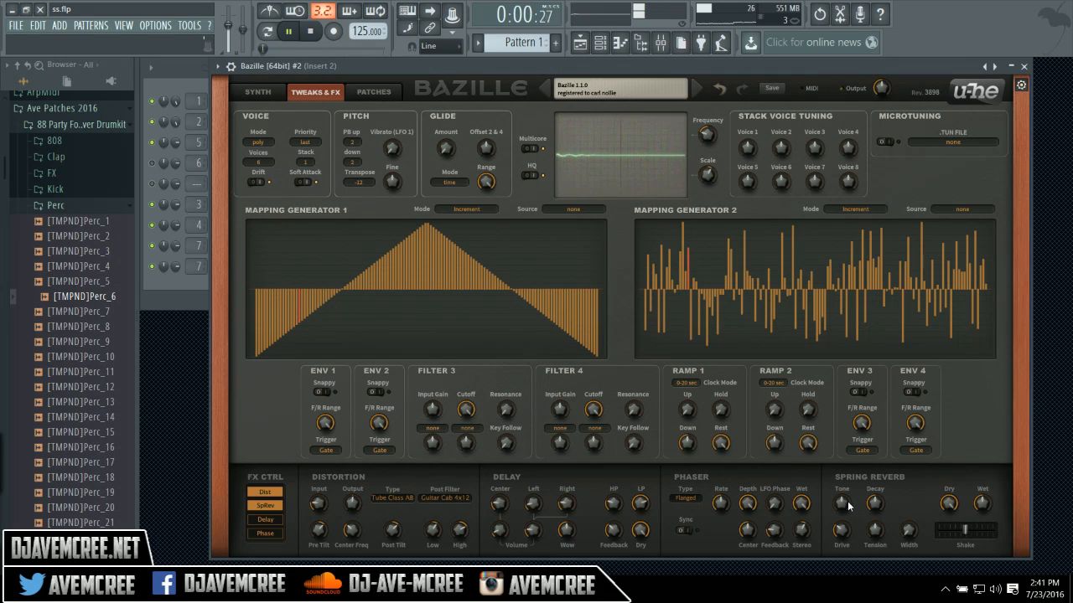
{"action": "left_click_drag", "start_coordinate": [909, 541], "coordinate": [905, 421]}
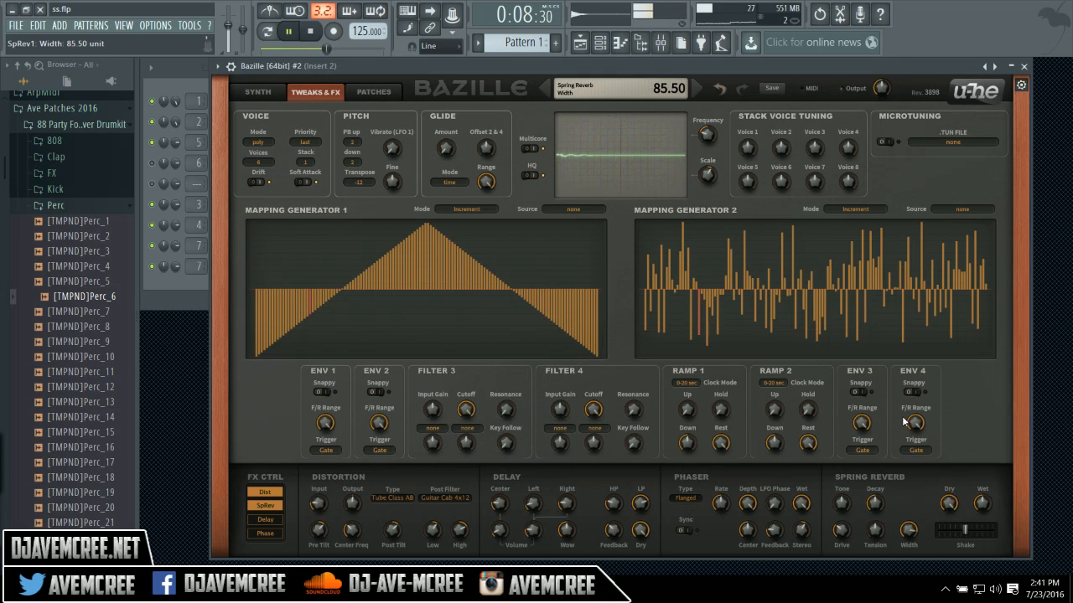
{"action": "mouse_move", "coordinate": [982, 507]}
{"action": "left_mouse_down"}
{"action": "mouse_move", "coordinate": [985, 586]}
{"action": "mouse_move", "coordinate": [973, 437]}
{"action": "mouse_move", "coordinate": [982, 510]}
{"action": "left_mouse_up"}
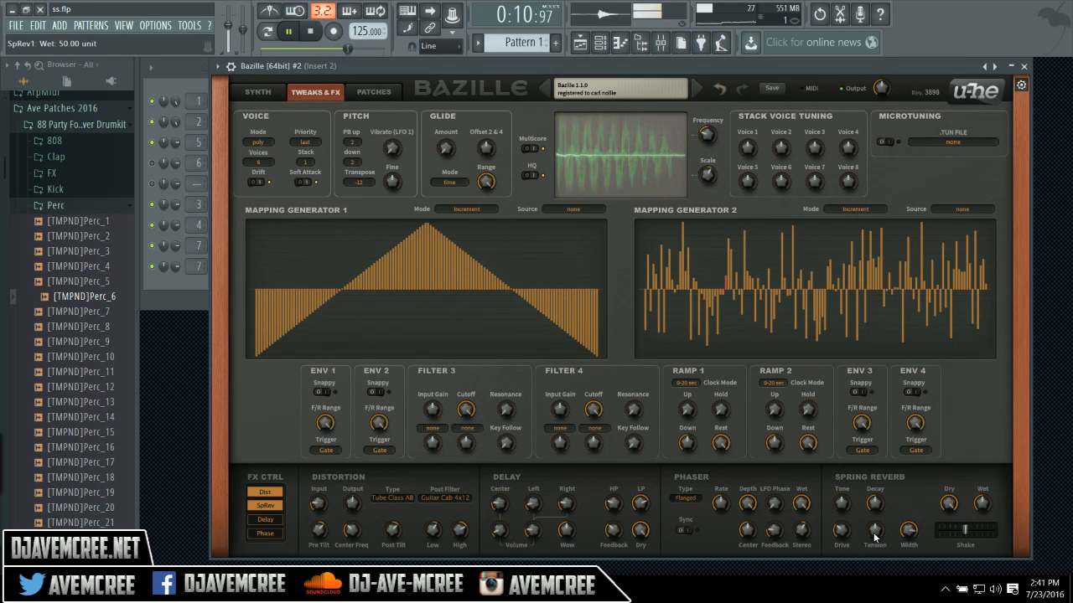
Try spring reverb drive values of 24, 4.4 and 0, and settle on 17.
{"action": "left_click_drag", "start_coordinate": [842, 534], "coordinate": [810, 453]}
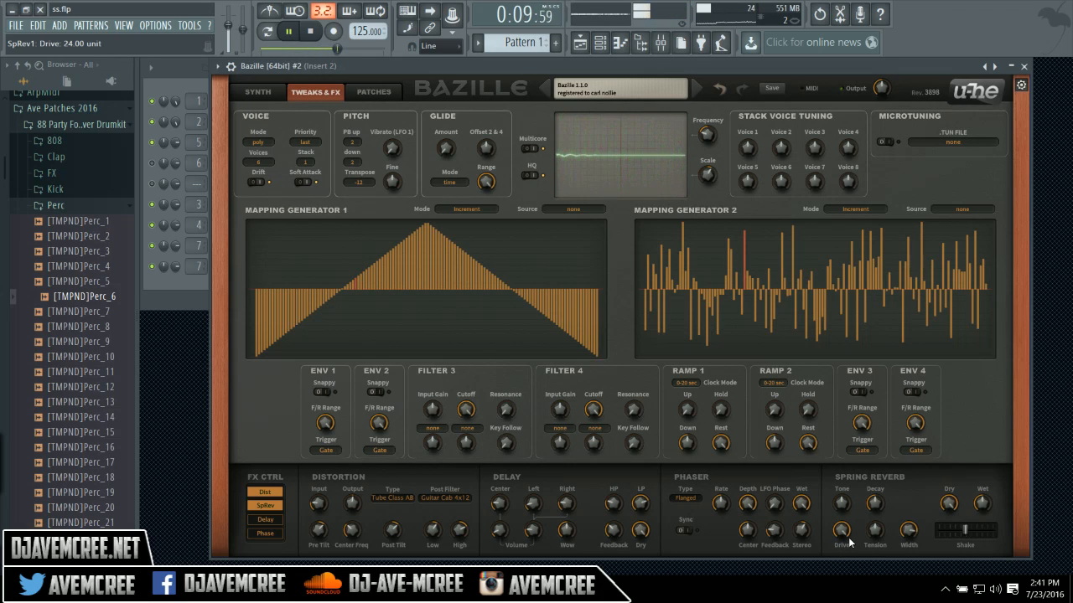
{"action": "mouse_move", "coordinate": [843, 532]}
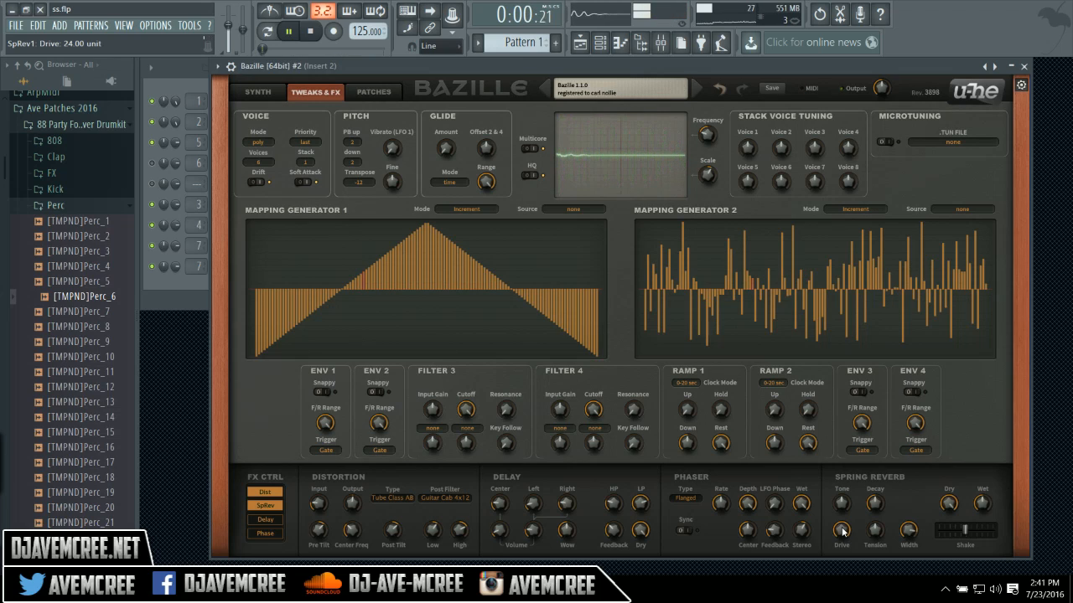
{"action": "mouse_move", "coordinate": [844, 533]}
{"action": "left_mouse_down"}
{"action": "mouse_move", "coordinate": [846, 602]}
{"action": "mouse_move", "coordinate": [841, 545]}
{"action": "left_mouse_up"}
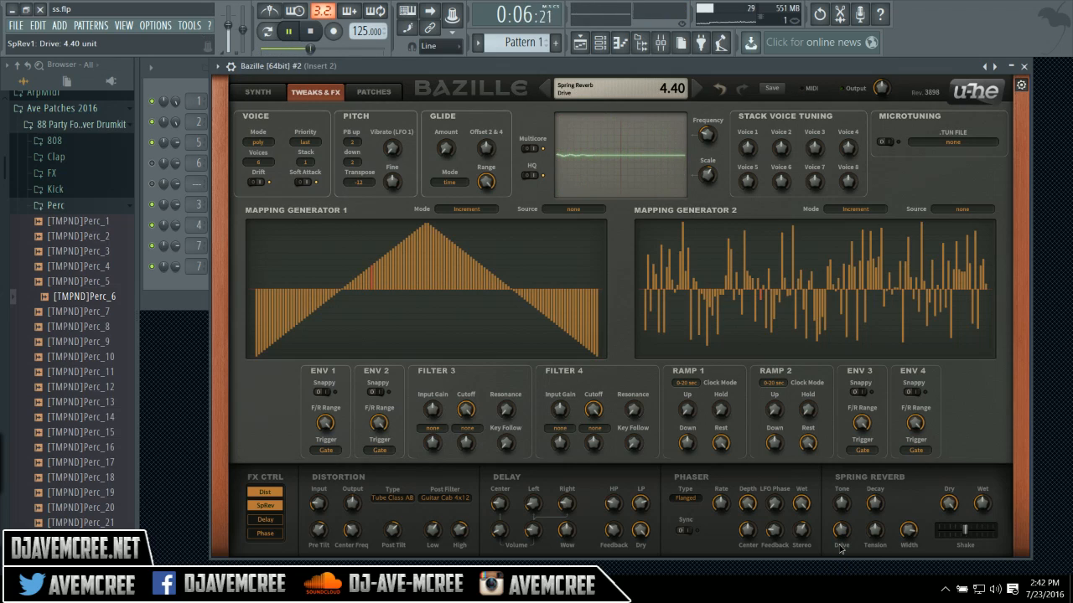
{"action": "double_click", "coordinate": [841, 532]}
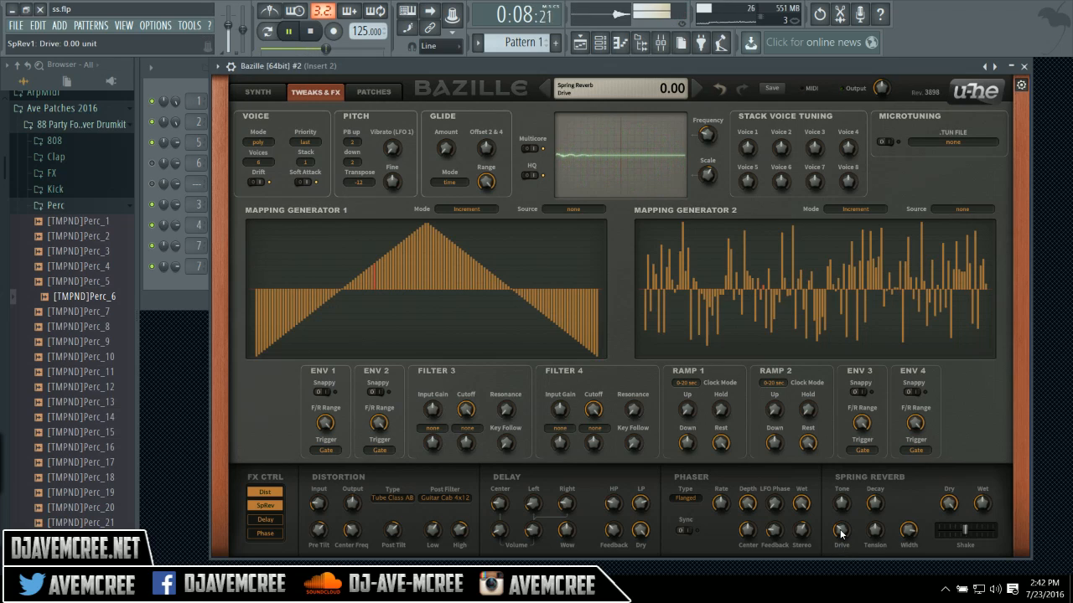
{"action": "left_click_drag", "start_coordinate": [841, 532], "coordinate": [829, 478]}
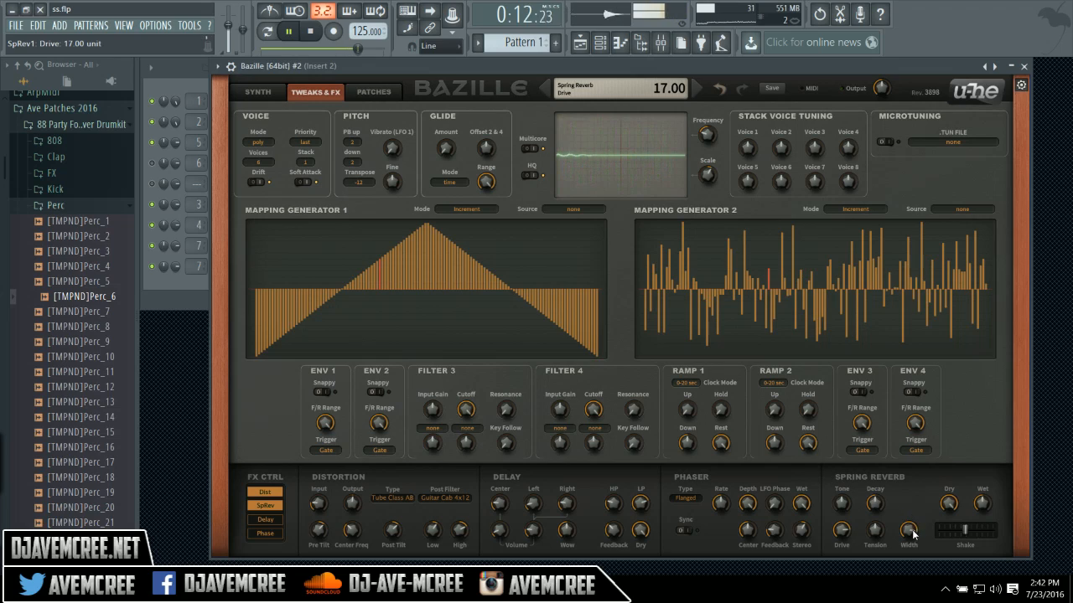
Try spring reverb tensions of 25 and -21.4, and set the reverb's tone to 0.
{"action": "double_click", "coordinate": [875, 529]}
{"action": "left_click_drag", "start_coordinate": [875, 529], "coordinate": [872, 451]}
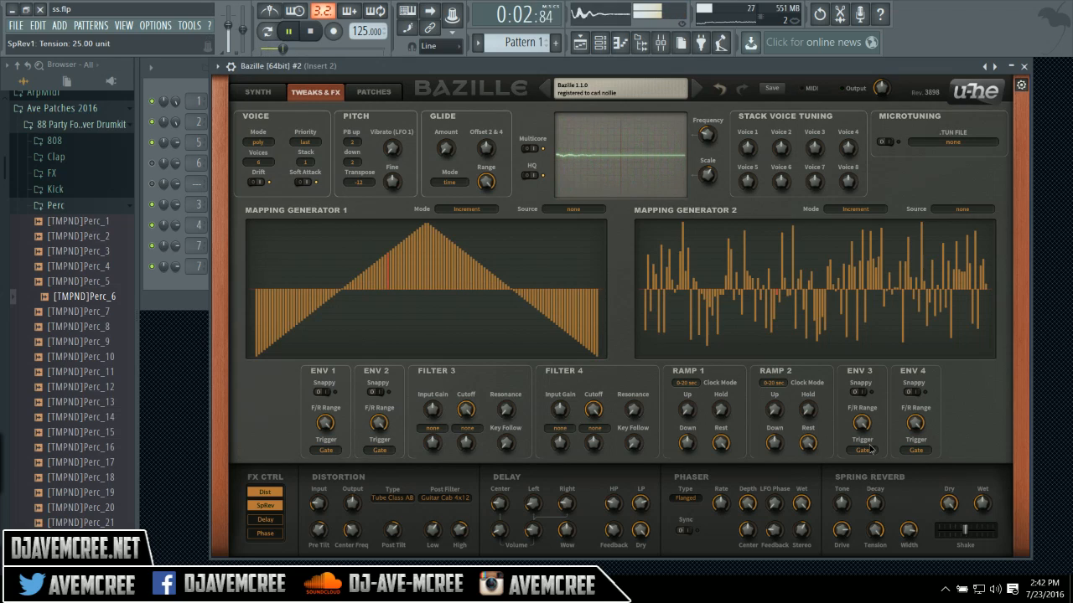
{"action": "left_click_drag", "start_coordinate": [872, 449], "coordinate": [871, 601]}
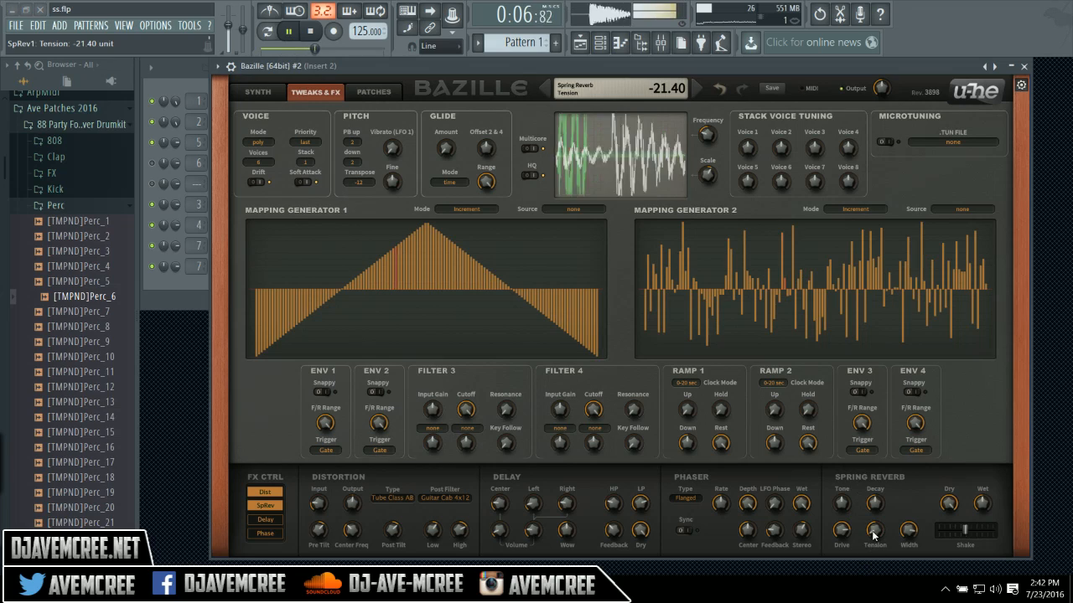
{"action": "left_click_drag", "start_coordinate": [874, 536], "coordinate": [842, 555]}
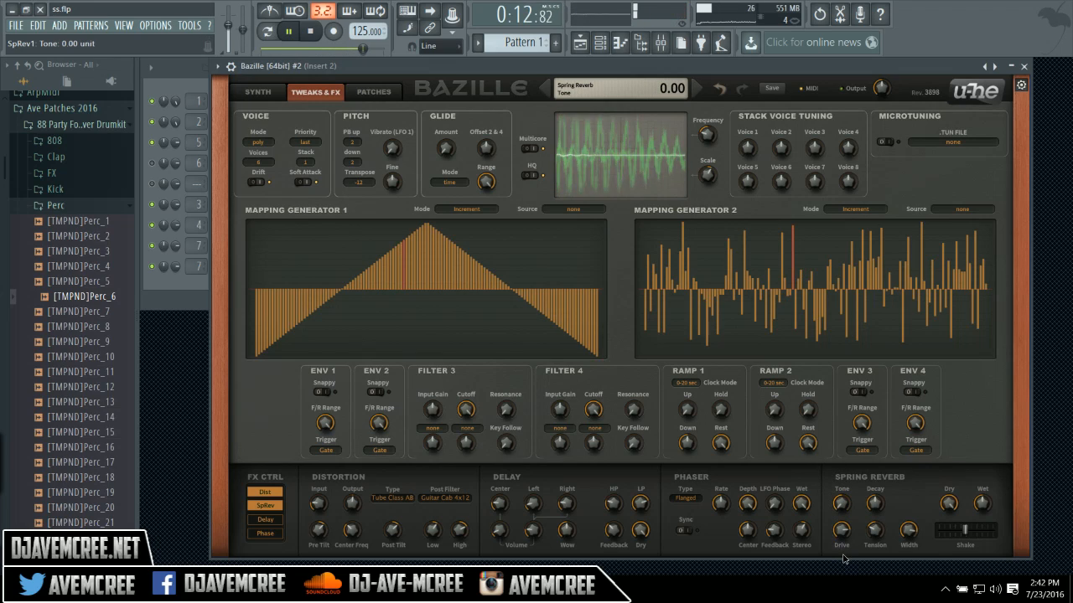
{"action": "left_click_drag", "start_coordinate": [841, 536], "coordinate": [846, 556]}
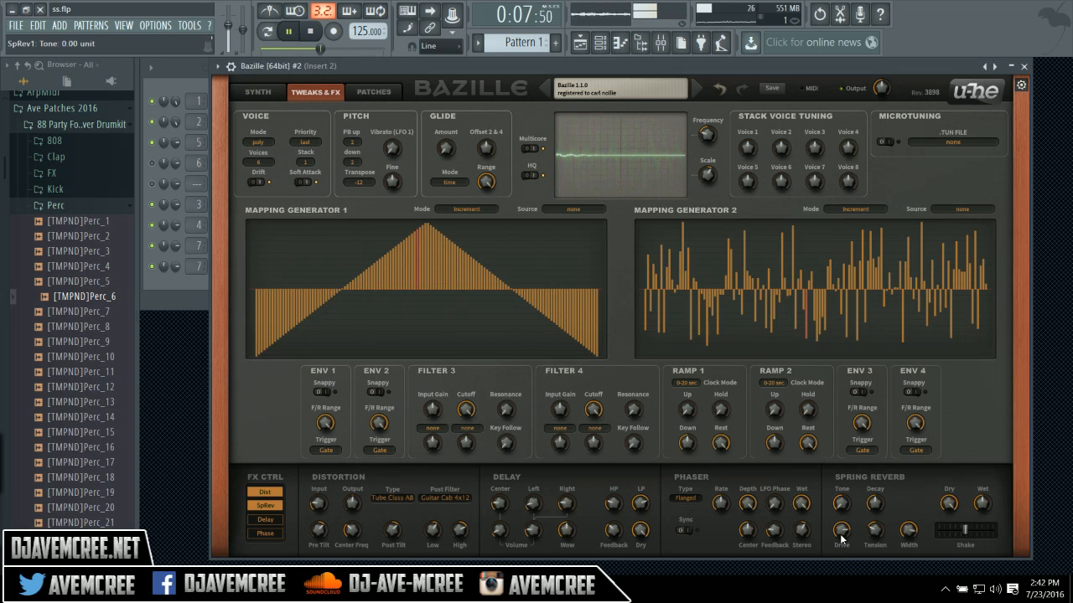
Set the spring reverb's decay to 74, after trying 83, and its tension to -25.
{"action": "left_click_drag", "start_coordinate": [878, 511], "coordinate": [872, 471]}
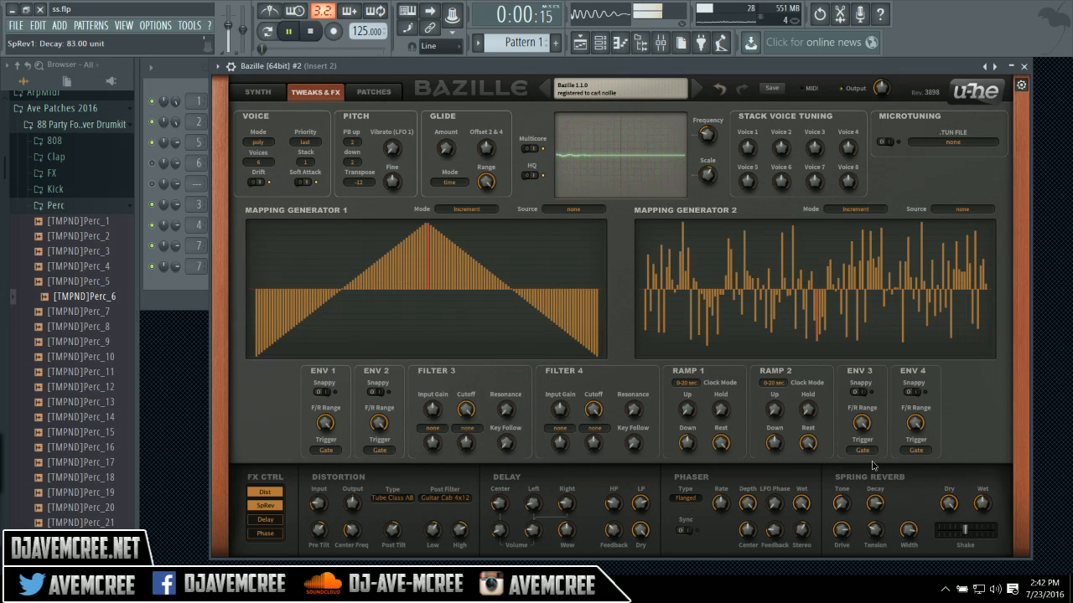
{"action": "mouse_move", "coordinate": [872, 466]}
{"action": "left_mouse_down"}
{"action": "mouse_move", "coordinate": [890, 561]}
{"action": "mouse_move", "coordinate": [863, 442]}
{"action": "mouse_move", "coordinate": [866, 478]}
{"action": "left_mouse_up"}
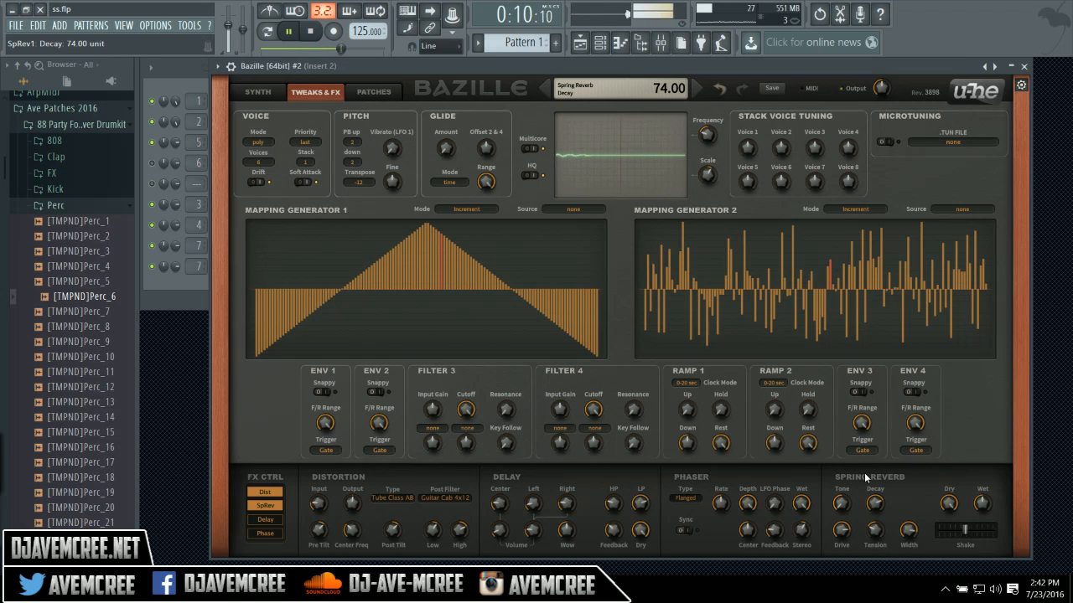
{"action": "left_click_drag", "start_coordinate": [874, 530], "coordinate": [894, 592]}
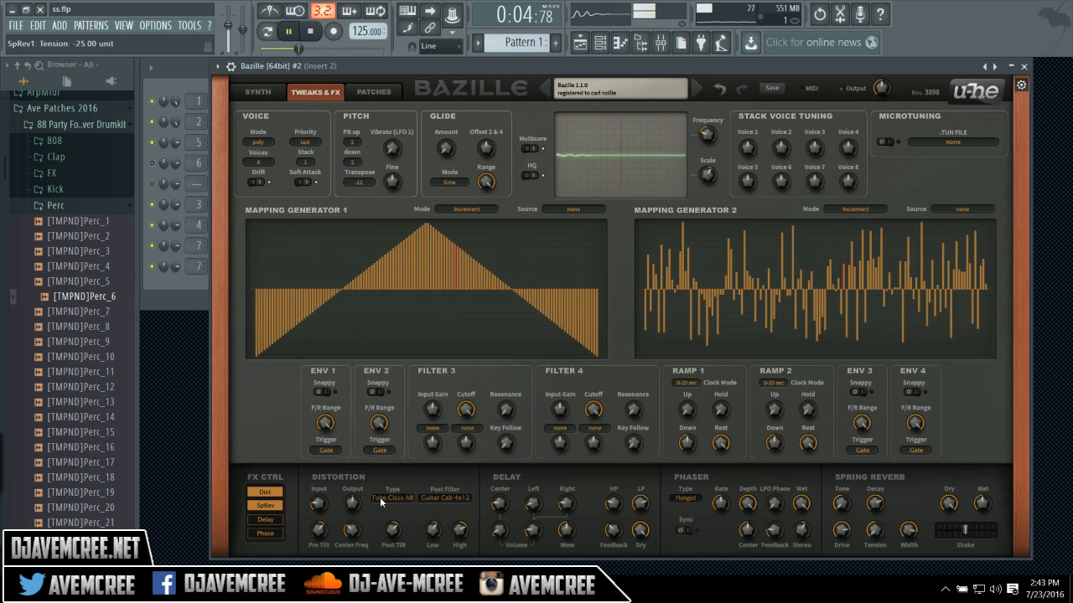
Audition the delay effect, switch it back off, and enable the phaser.
{"action": "left_click", "coordinate": [277, 522]}
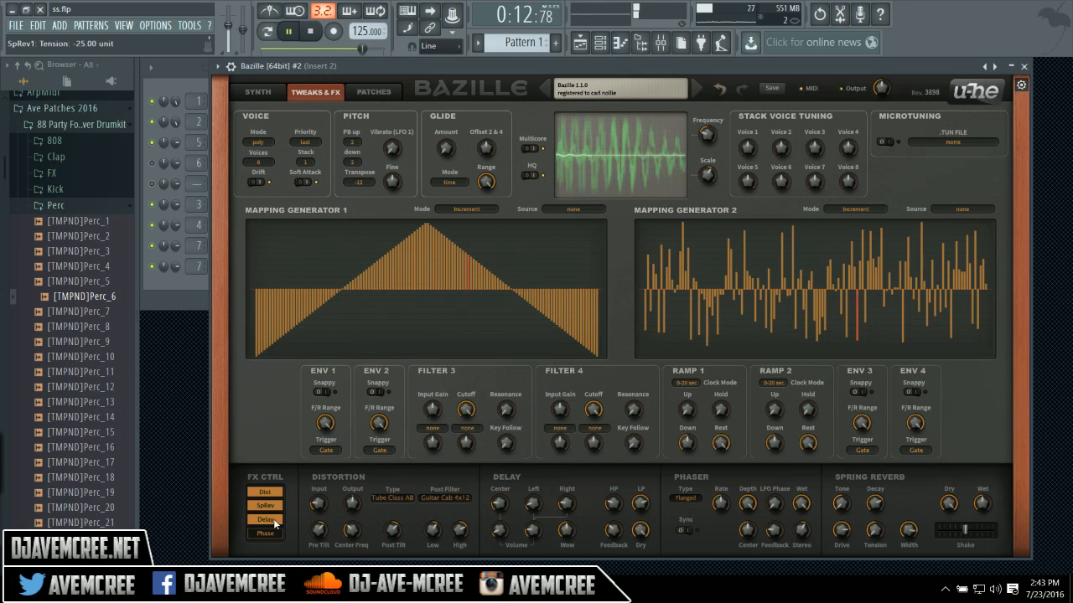
{"action": "left_click", "coordinate": [273, 519]}
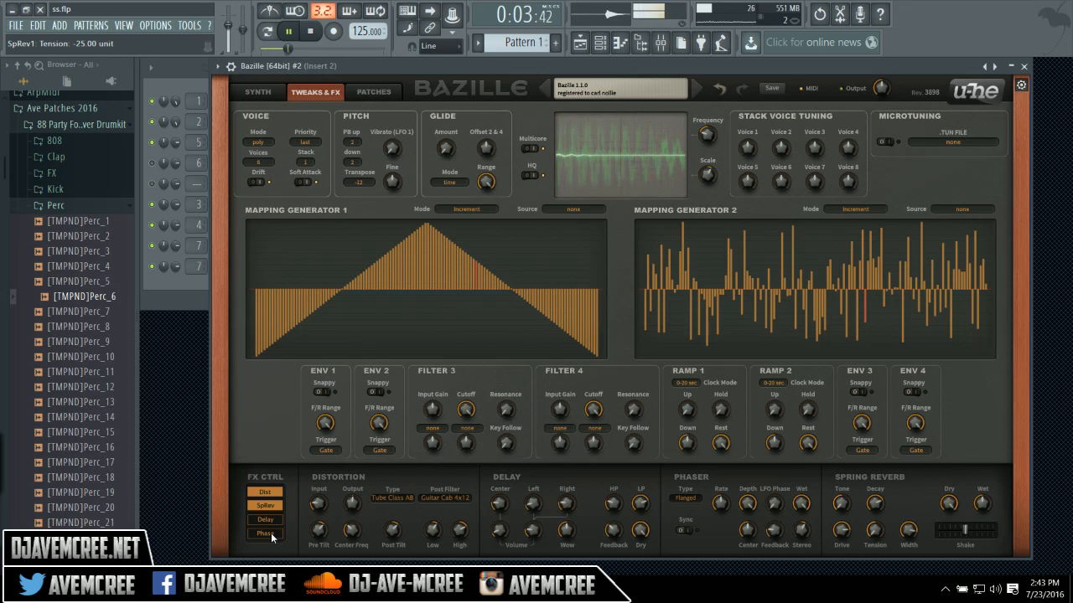
{"action": "left_click", "coordinate": [270, 533]}
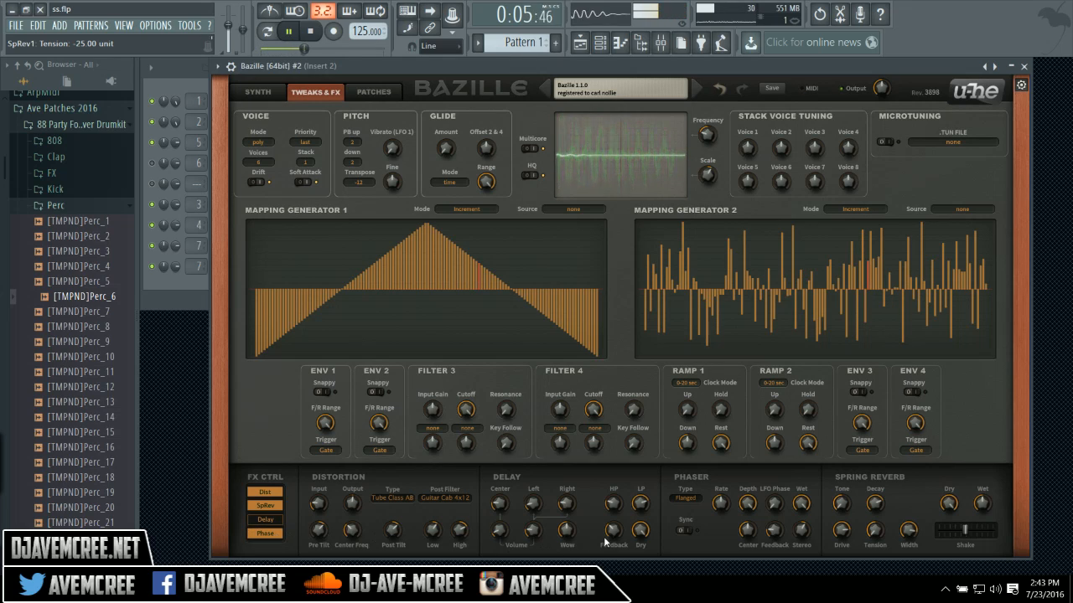
Enable the phaser's sync, set its phase to 0, and try a wet level of 100.
{"action": "left_click", "coordinate": [690, 530]}
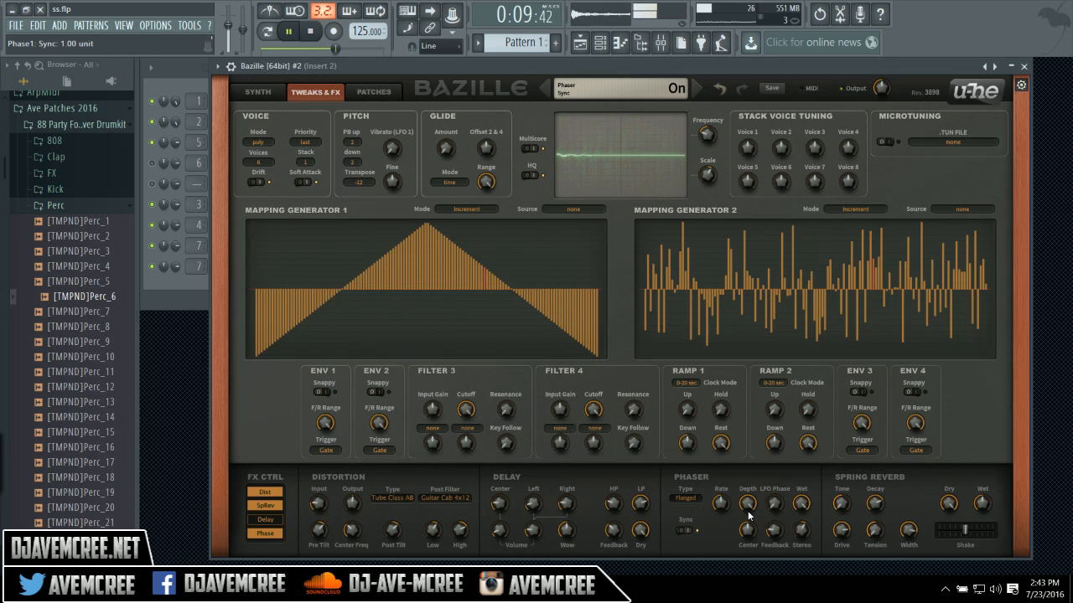
{"action": "left_click_drag", "start_coordinate": [773, 504], "coordinate": [802, 578]}
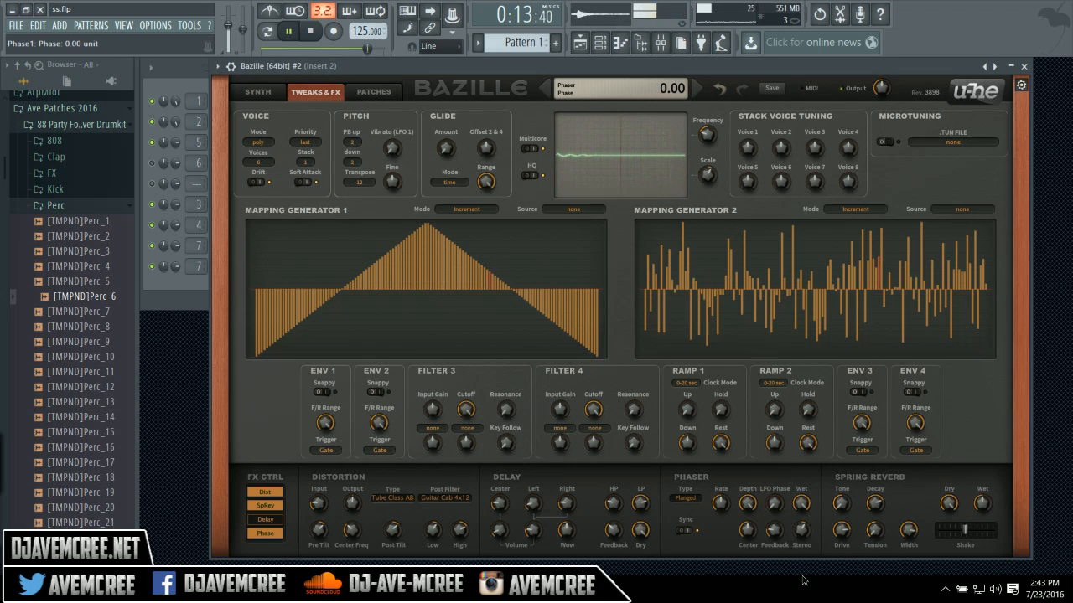
{"action": "left_click_drag", "start_coordinate": [800, 506], "coordinate": [787, 446]}
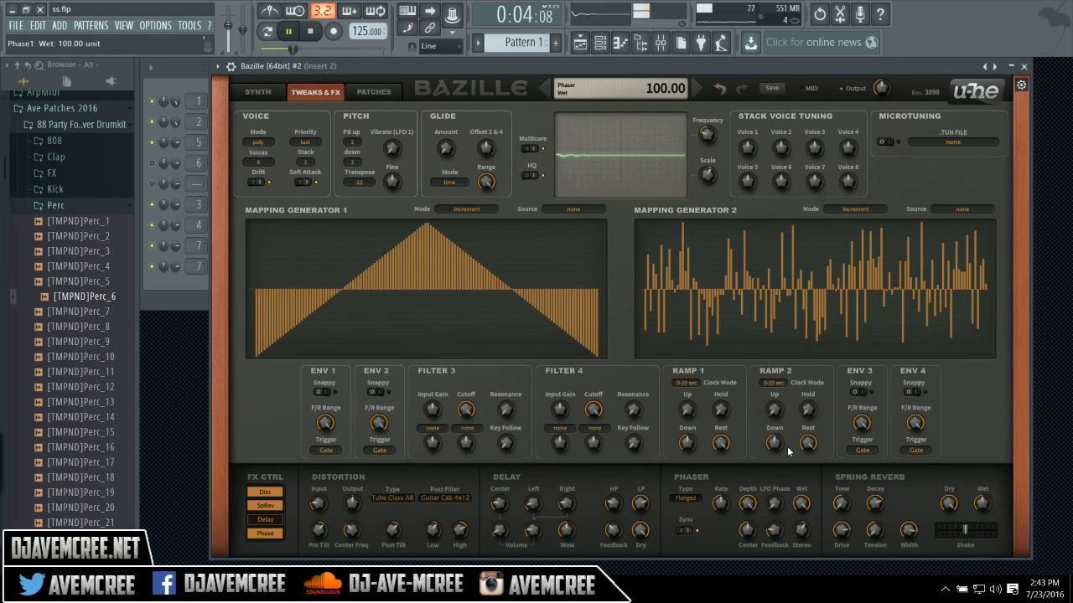
Set the phaser's rate to 100 after trying 91.5, its wet level to 52, and its feedback to 56.5.
{"action": "left_click_drag", "start_coordinate": [725, 504], "coordinate": [690, 402]}
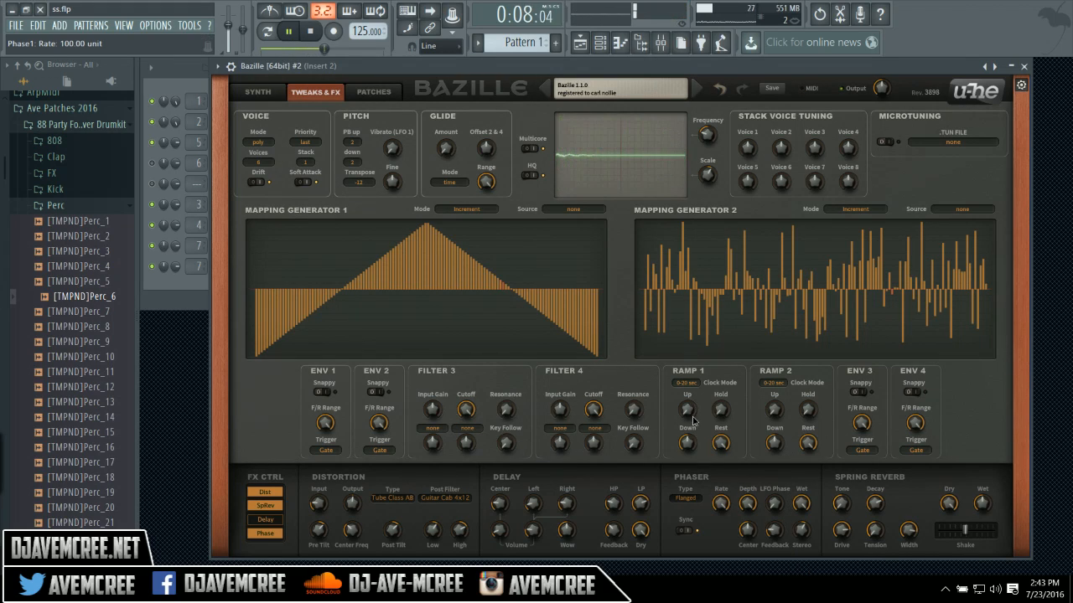
{"action": "left_click_drag", "start_coordinate": [692, 420], "coordinate": [693, 452]}
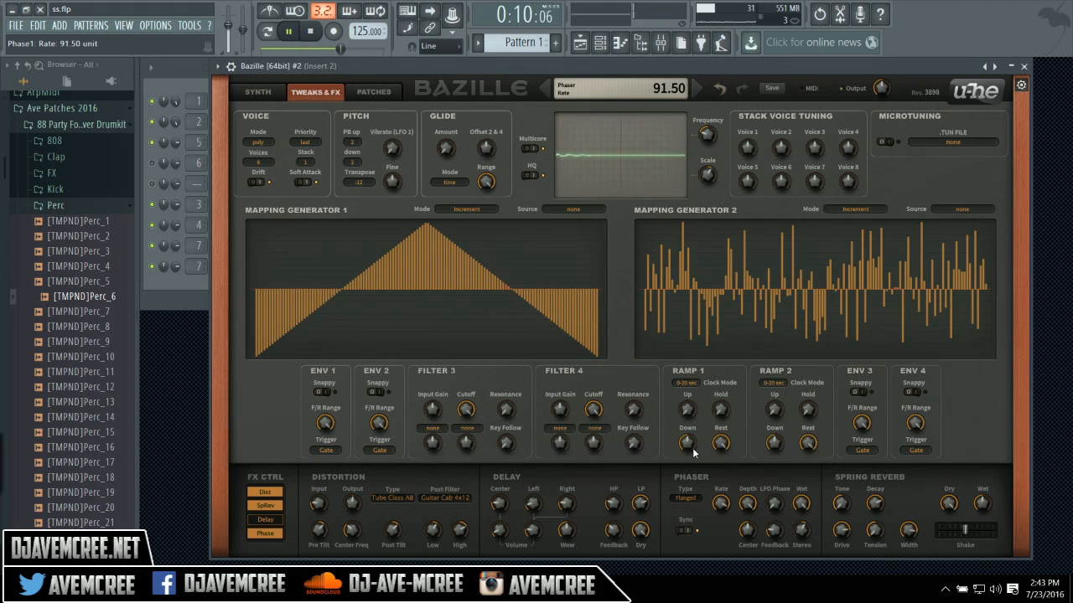
{"action": "left_click_drag", "start_coordinate": [802, 503], "coordinate": [803, 573]}
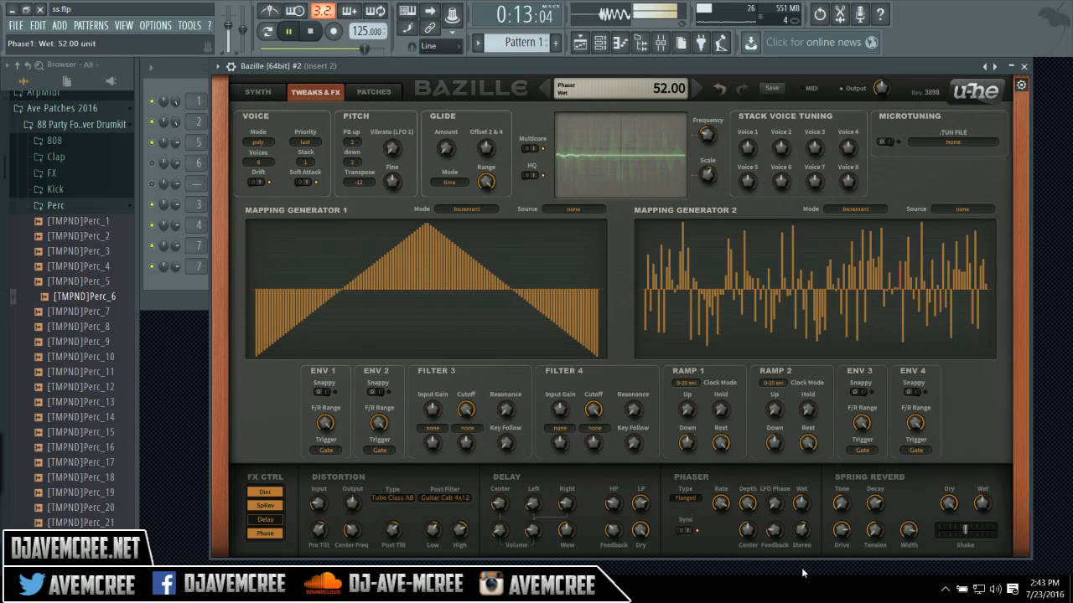
{"action": "double_click", "coordinate": [723, 504]}
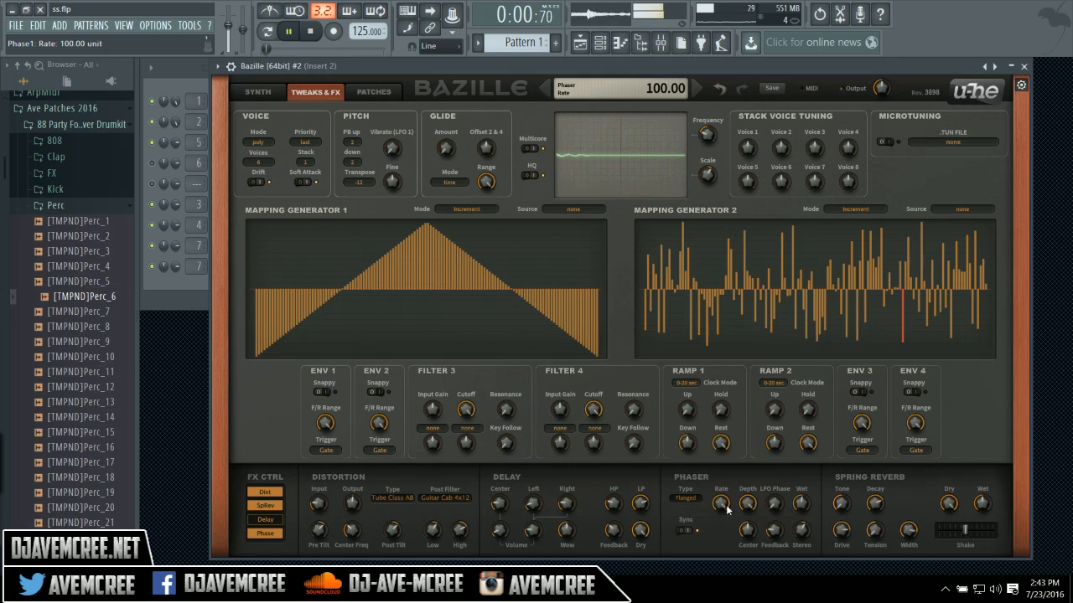
{"action": "left_click_drag", "start_coordinate": [771, 532], "coordinate": [731, 465]}
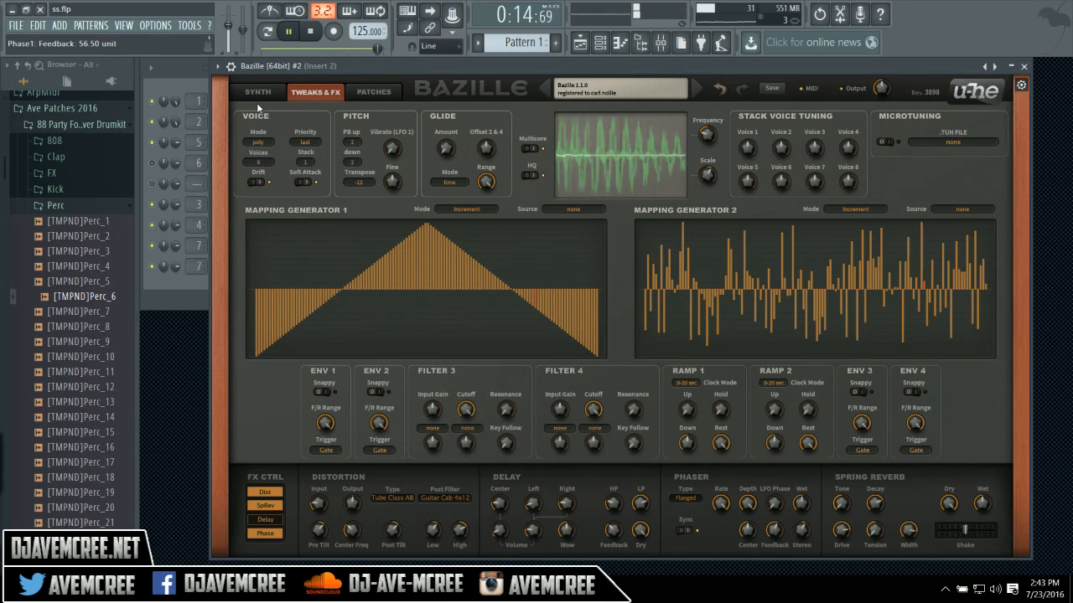
Reset the master volume and set the second Bazille's output to 102, after trying 110.
{"action": "right_click", "coordinate": [229, 31]}
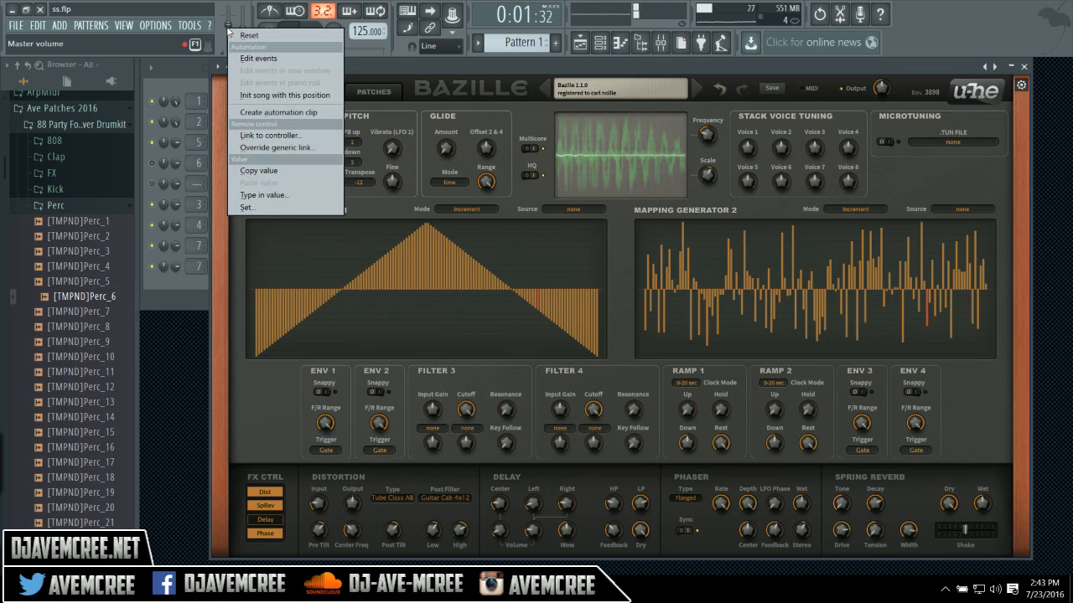
{"action": "left_click", "coordinate": [233, 35]}
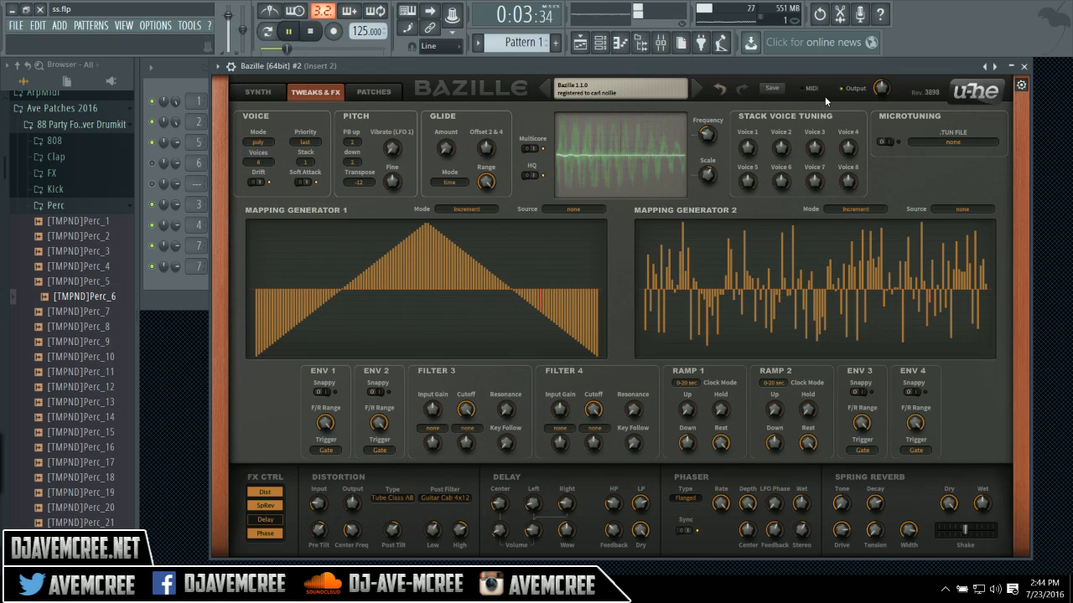
{"action": "mouse_move", "coordinate": [882, 88]}
{"action": "left_mouse_down"}
{"action": "mouse_move", "coordinate": [879, 116]}
{"action": "mouse_move", "coordinate": [876, 94]}
{"action": "left_mouse_up"}
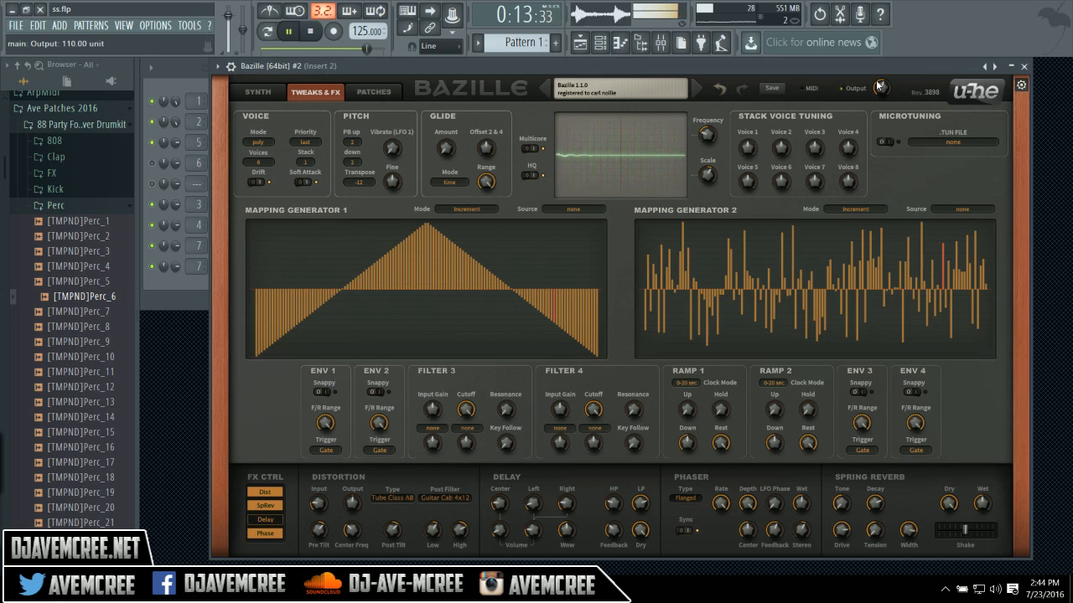
{"action": "scroll", "coordinate": [878, 90], "scroll_direction": "down", "scroll_amount": 3}
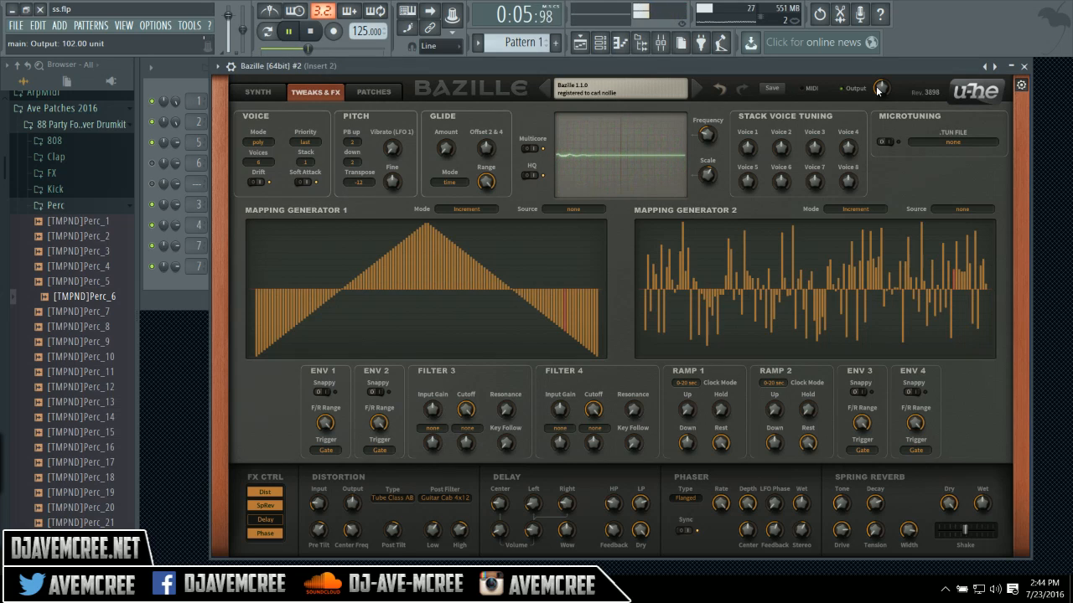
Change the distortion type to Foldback and switch off the spring reverb and phaser to hear the distortion alone.
{"action": "left_click", "coordinate": [383, 497]}
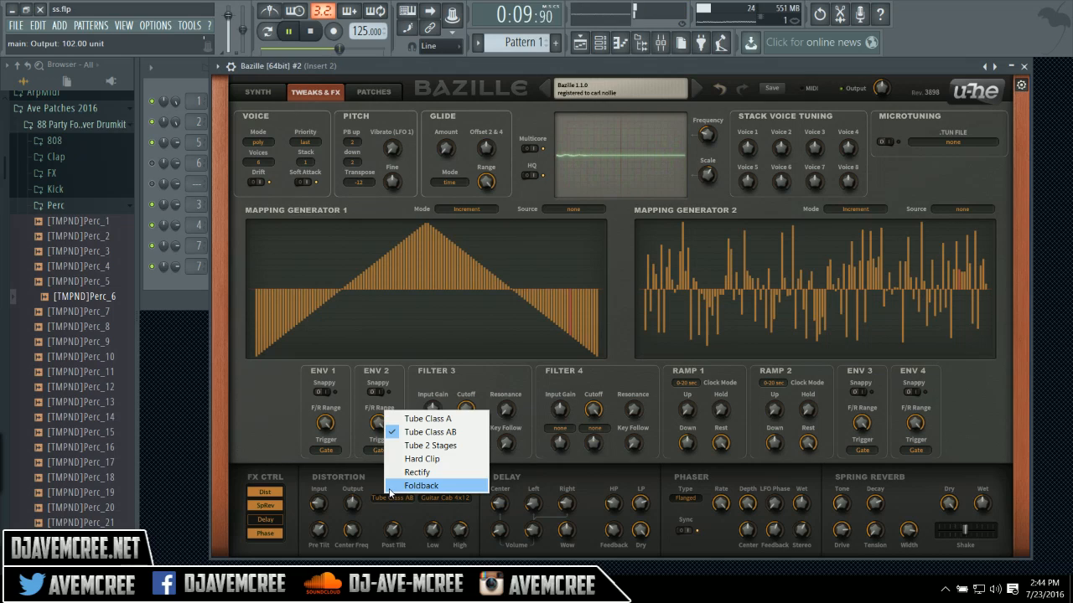
{"action": "left_click", "coordinate": [391, 491]}
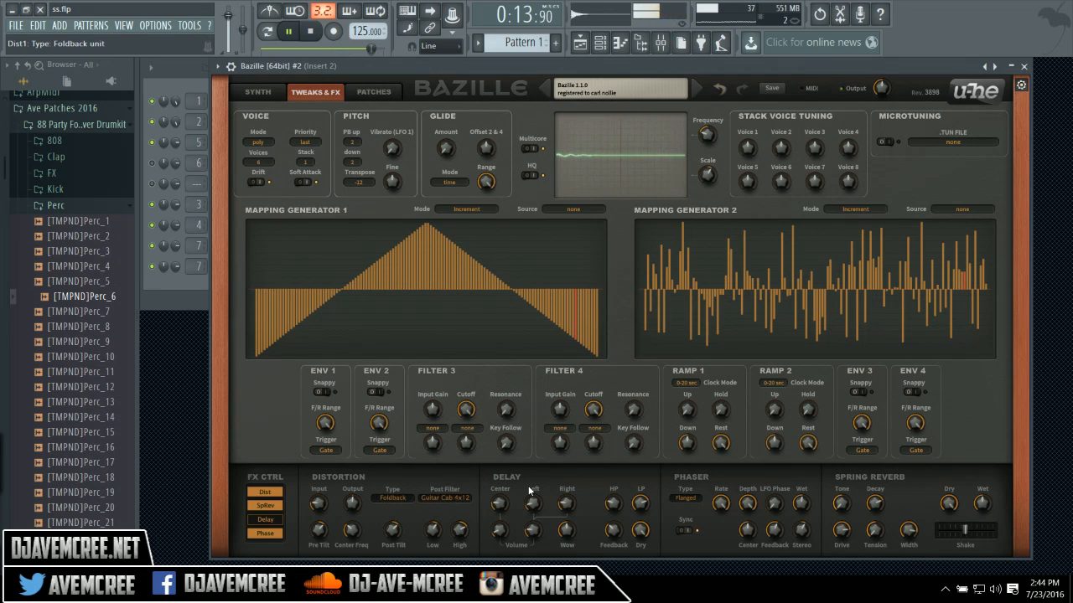
{"action": "left_click", "coordinate": [271, 505]}
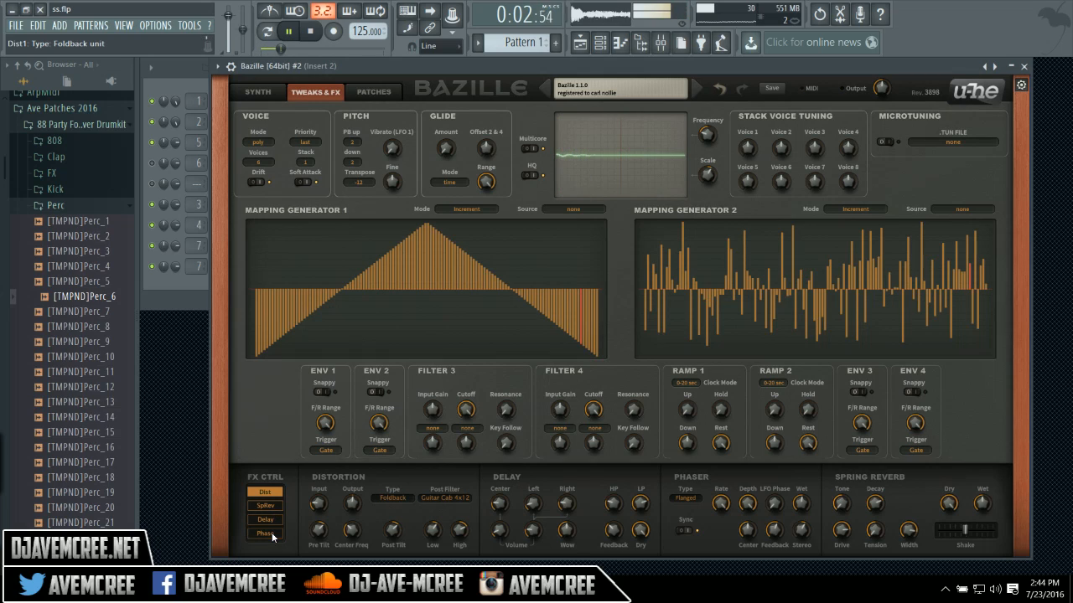
Audition the Tube Class A and Tube Class AB distortion types, and return to Foldback.
{"action": "left_click", "coordinate": [399, 497]}
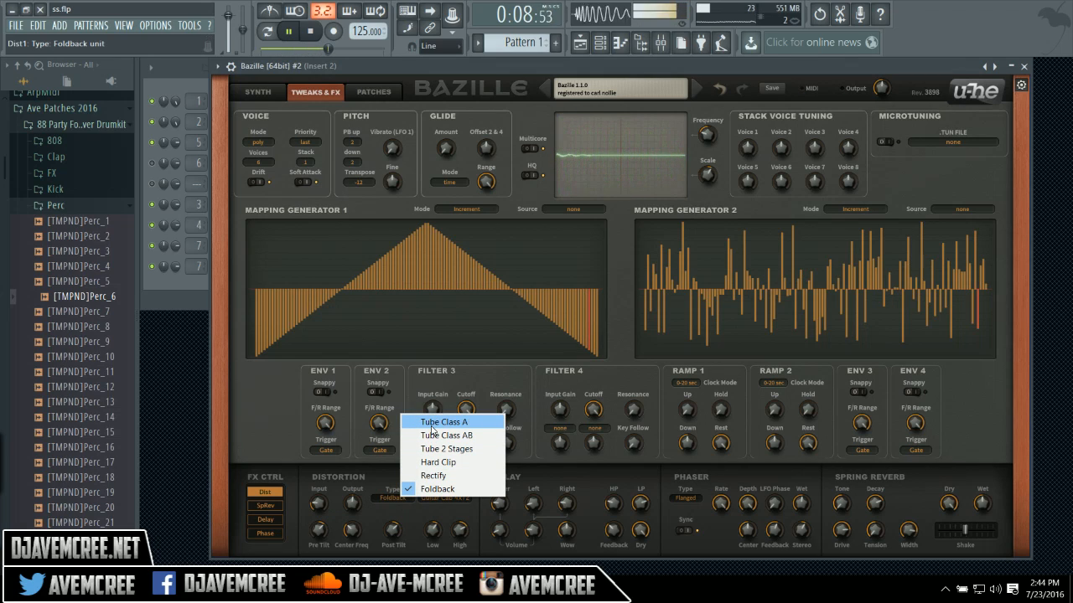
{"action": "left_click", "coordinate": [431, 428]}
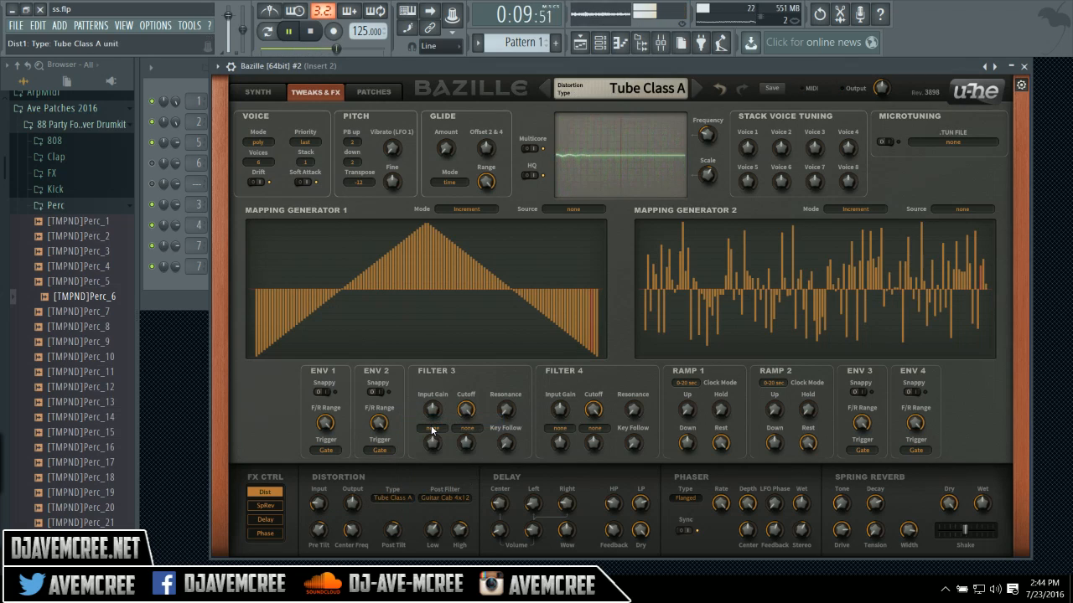
{"action": "left_click", "coordinate": [397, 497]}
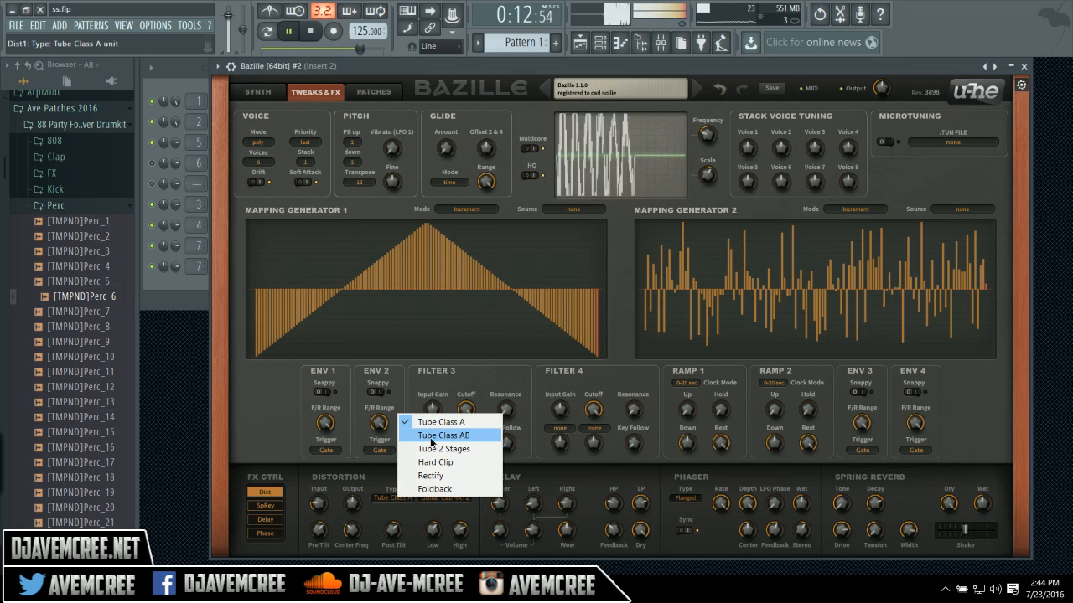
{"action": "left_click", "coordinate": [431, 436]}
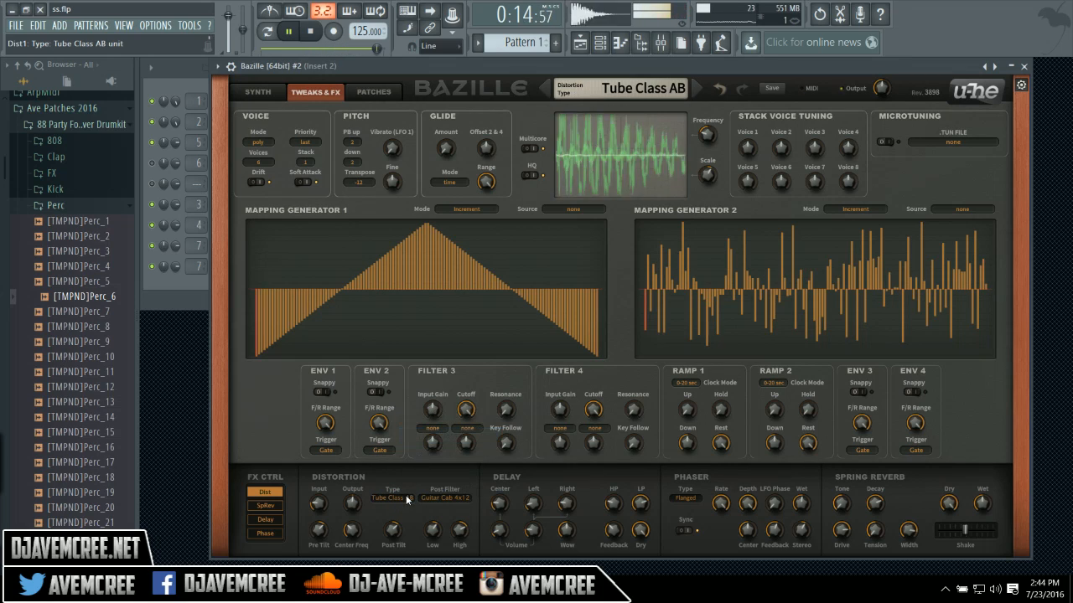
{"action": "left_click", "coordinate": [405, 495]}
{"action": "left_click", "coordinate": [423, 487]}
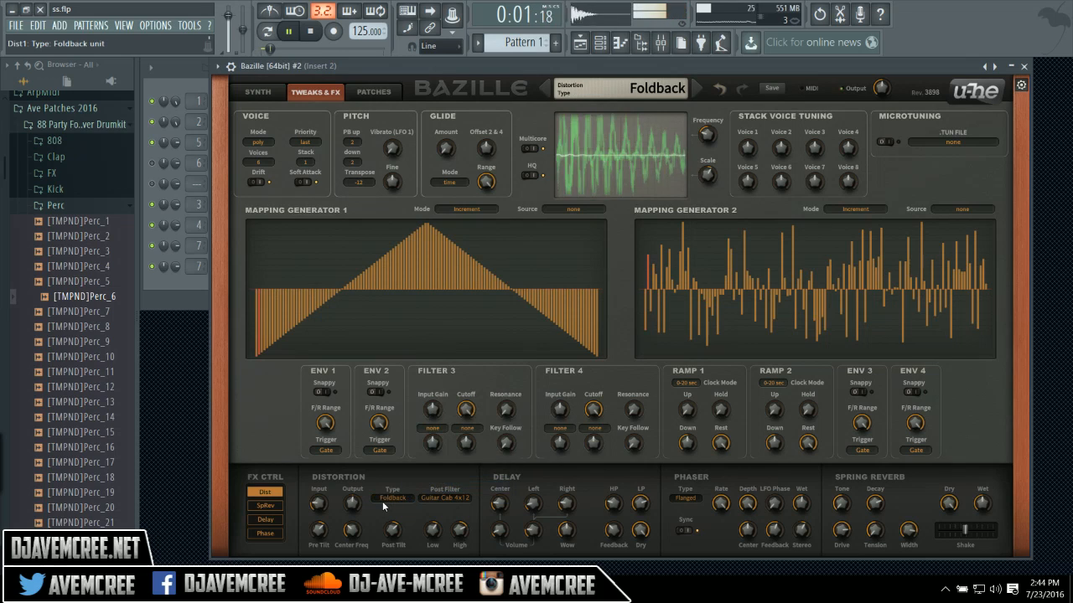
Try a distortion post tilt of 20, and set the distortion's high control to 2.8.
{"action": "mouse_move", "coordinate": [397, 562]}
{"action": "left_mouse_down"}
{"action": "mouse_move", "coordinate": [396, 591]}
{"action": "mouse_move", "coordinate": [391, 542]}
{"action": "left_mouse_up"}
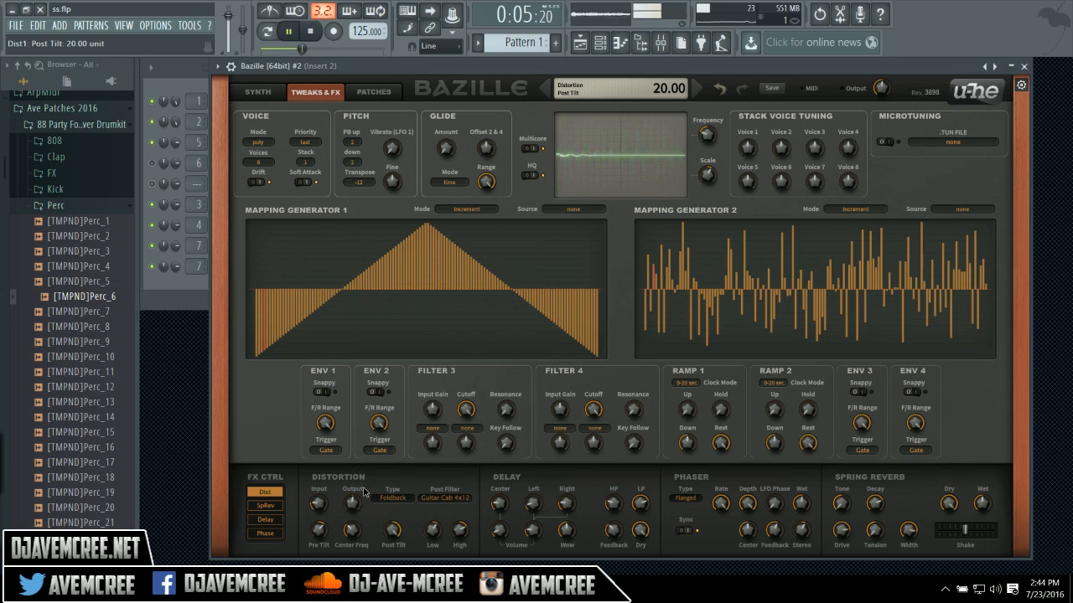
{"action": "left_click_drag", "start_coordinate": [376, 530], "coordinate": [380, 537]}
{"action": "mouse_move", "coordinate": [460, 530]}
{"action": "left_mouse_down"}
{"action": "mouse_move", "coordinate": [476, 563]}
{"action": "mouse_move", "coordinate": [460, 548]}
{"action": "left_mouse_up"}
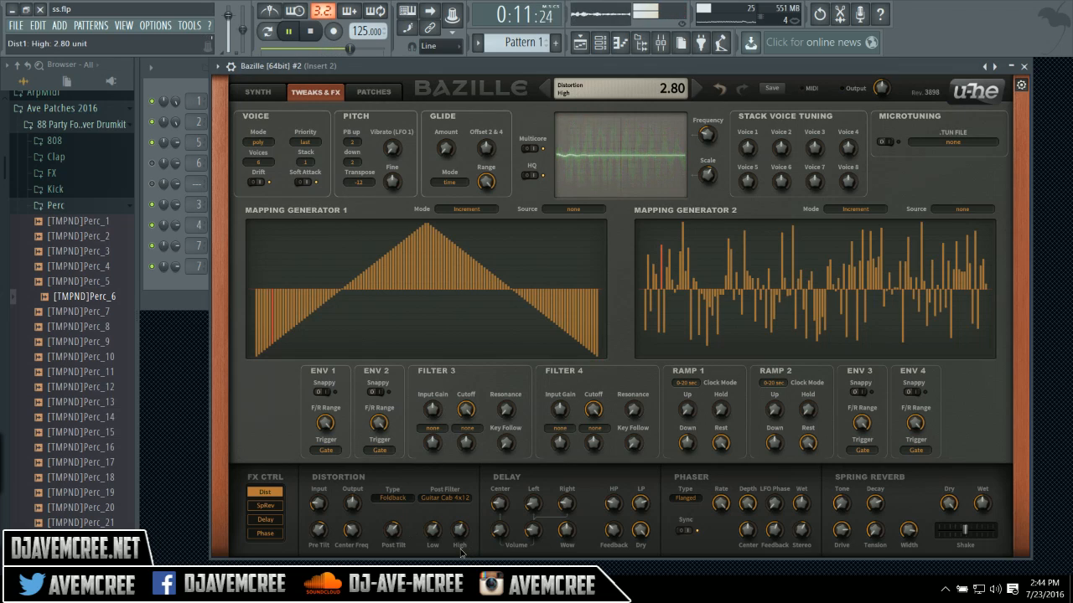
Try the Dual-Band Shelf post filter on the distortion, and return to Guitar Cab 4x12.
{"action": "left_click", "coordinate": [445, 500]}
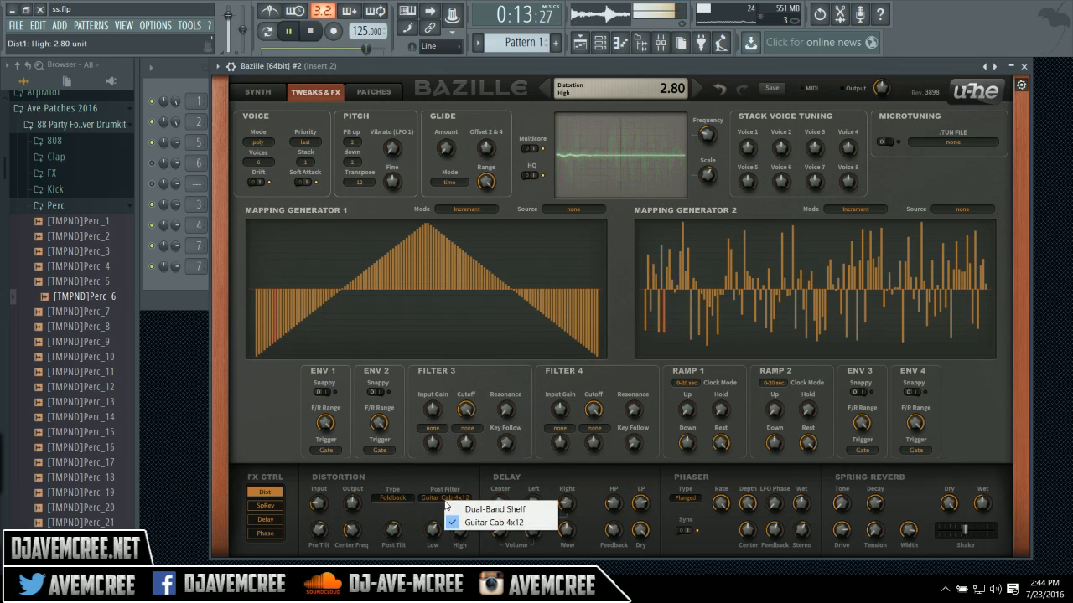
{"action": "left_click", "coordinate": [462, 509]}
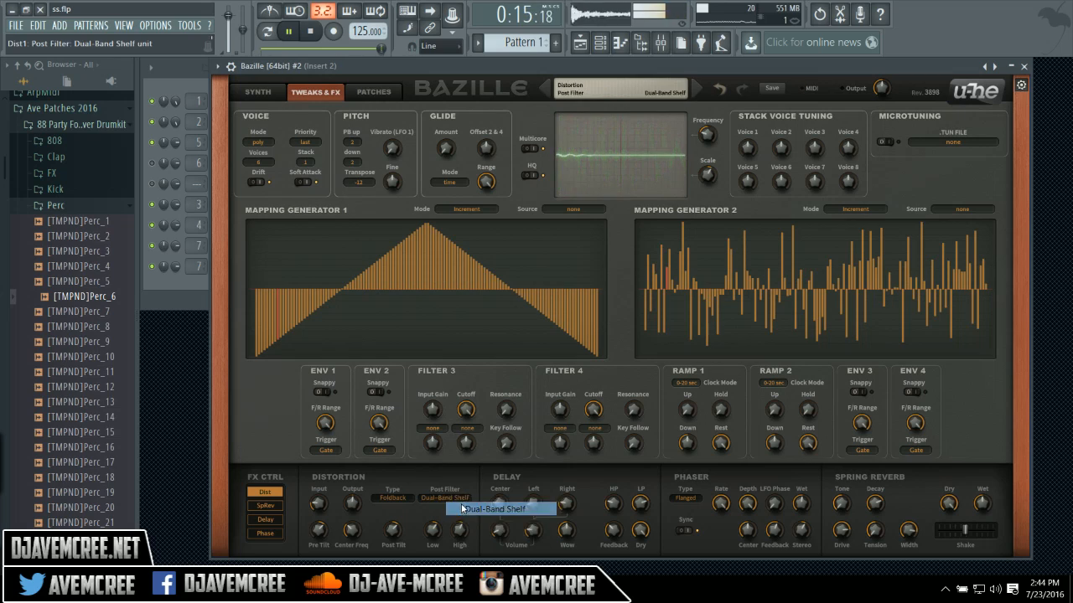
{"action": "left_click", "coordinate": [447, 499]}
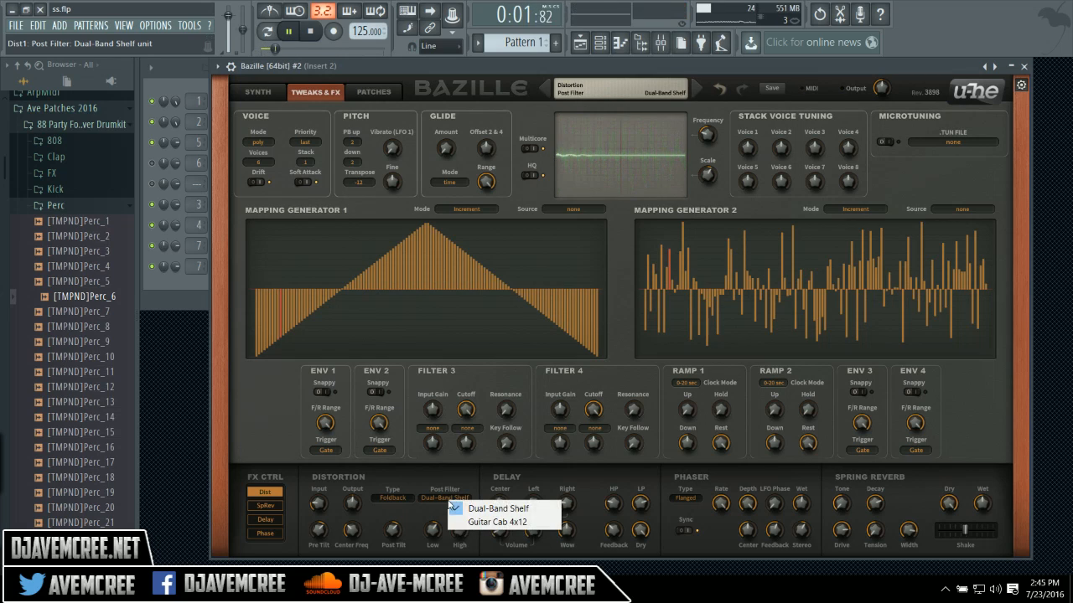
{"action": "left_click", "coordinate": [482, 522]}
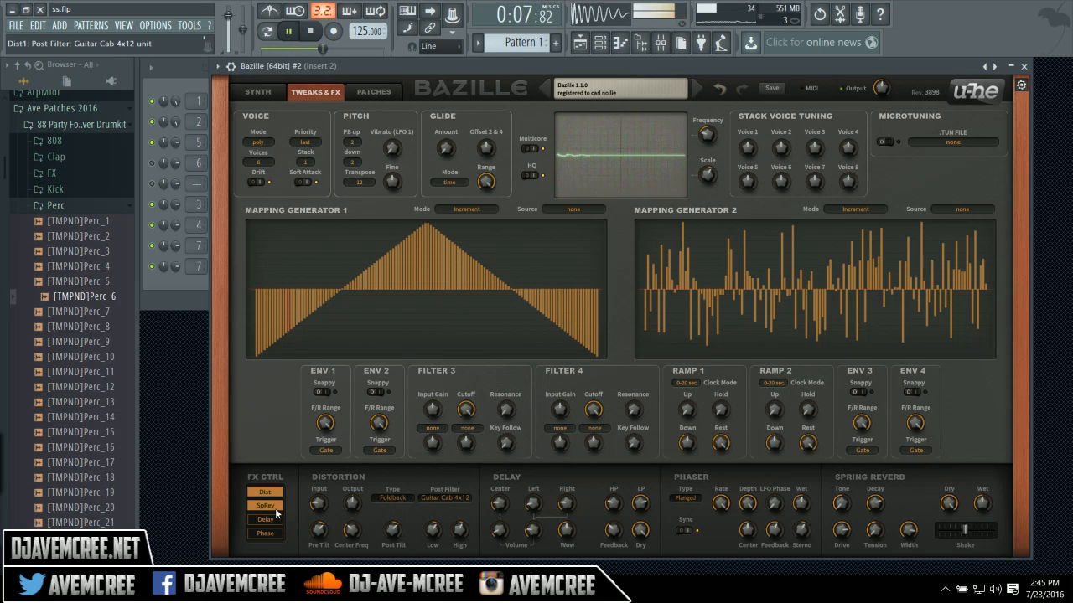
Switch the spring reverb back on and set its wet level to 20.5.
{"action": "left_click_drag", "start_coordinate": [982, 503], "coordinate": [983, 544]}
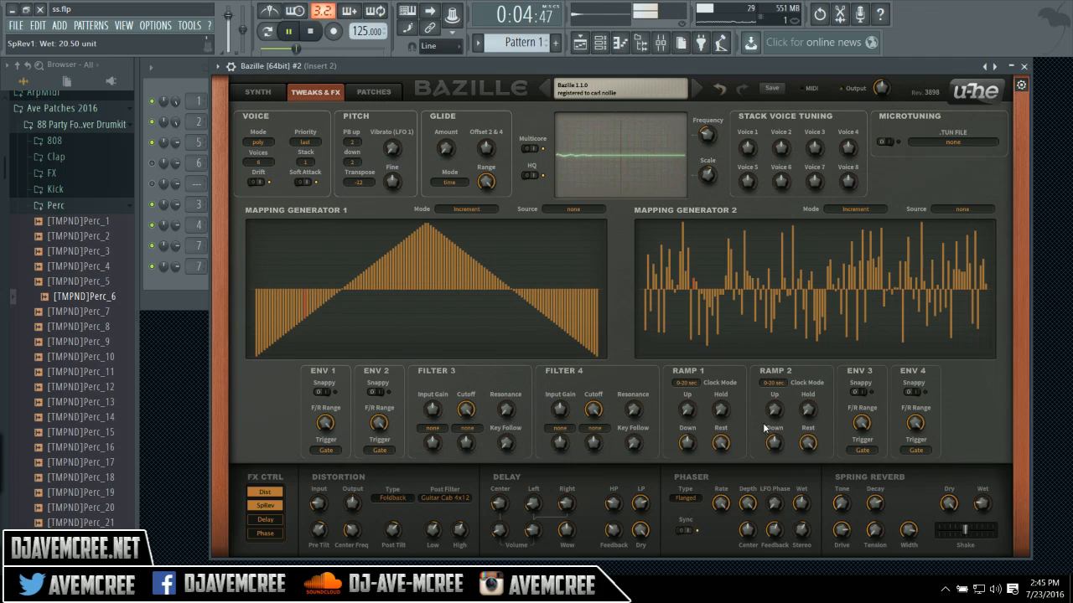
Return to the Bazille synth page and check the track levels in the mixer.
{"action": "left_click", "coordinate": [262, 96]}
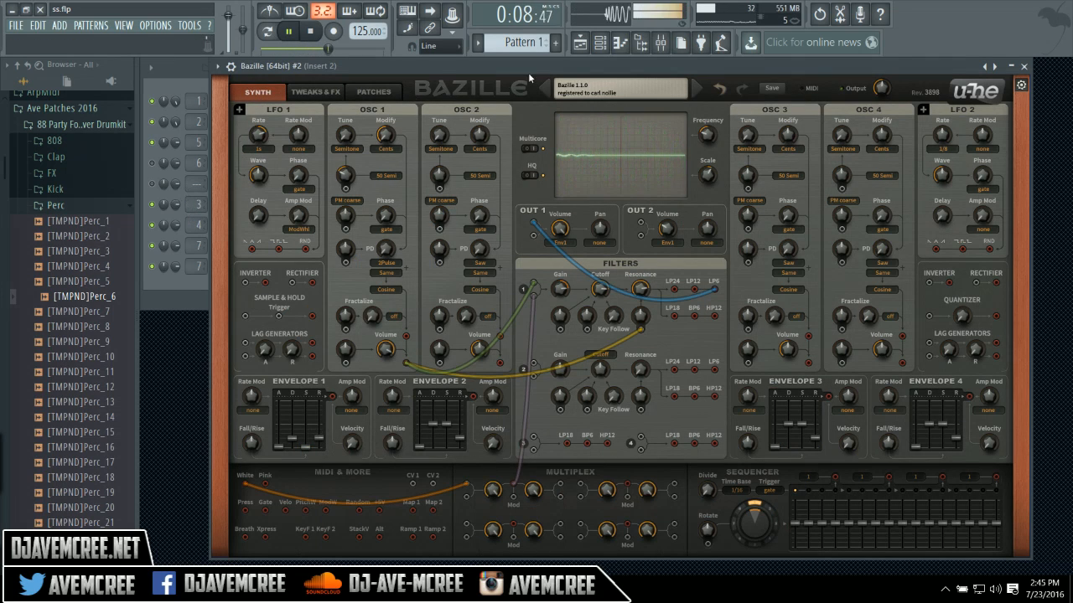
{"action": "key", "text": "F9"}
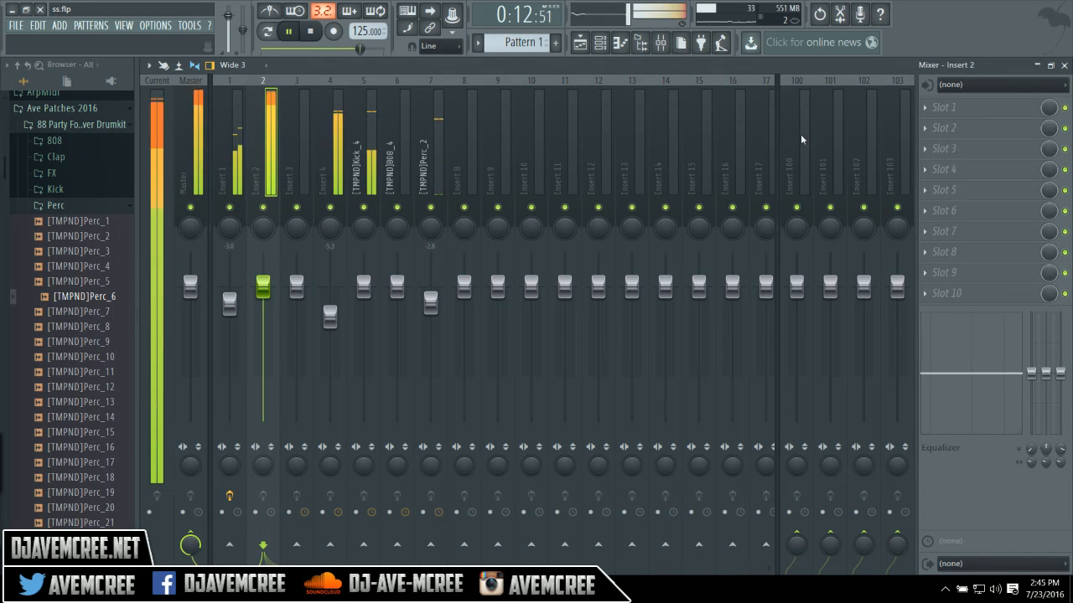
{"action": "key", "text": "F9"}
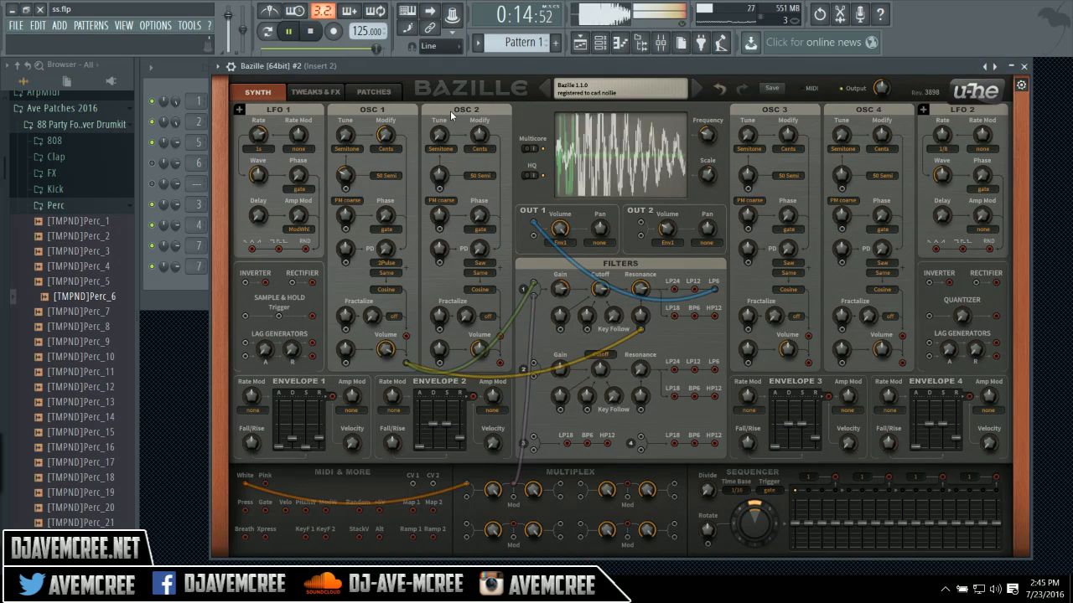
Copy the clap notes from the first four bars of the [TMPND]Clap_4 pattern and paste them from bar 5.
{"action": "left_click", "coordinate": [186, 77]}
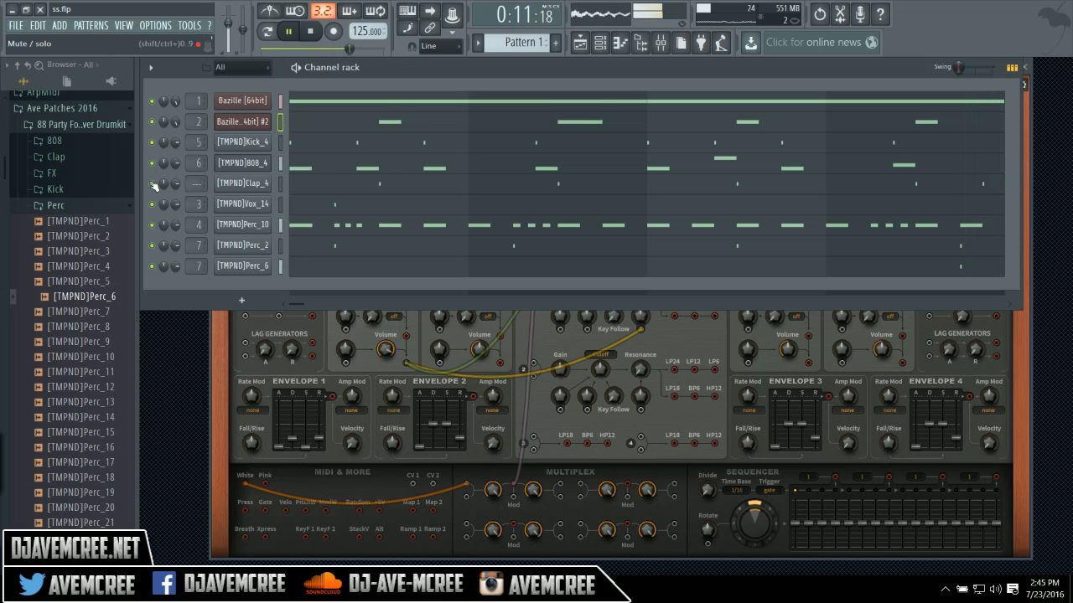
{"action": "left_click", "coordinate": [320, 182]}
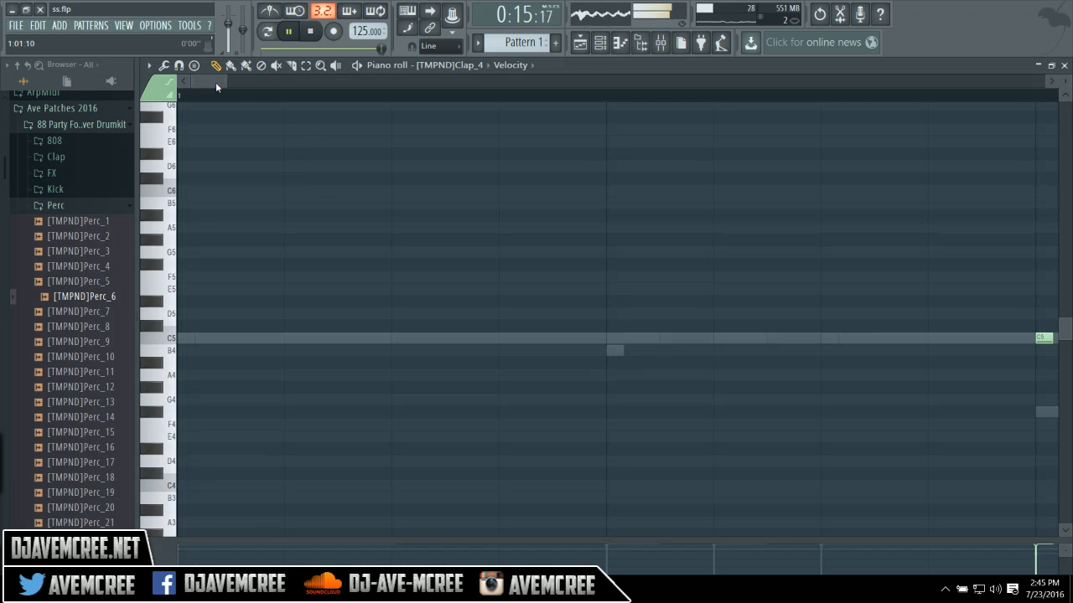
{"action": "left_click_drag", "start_coordinate": [215, 82], "coordinate": [393, 84]}
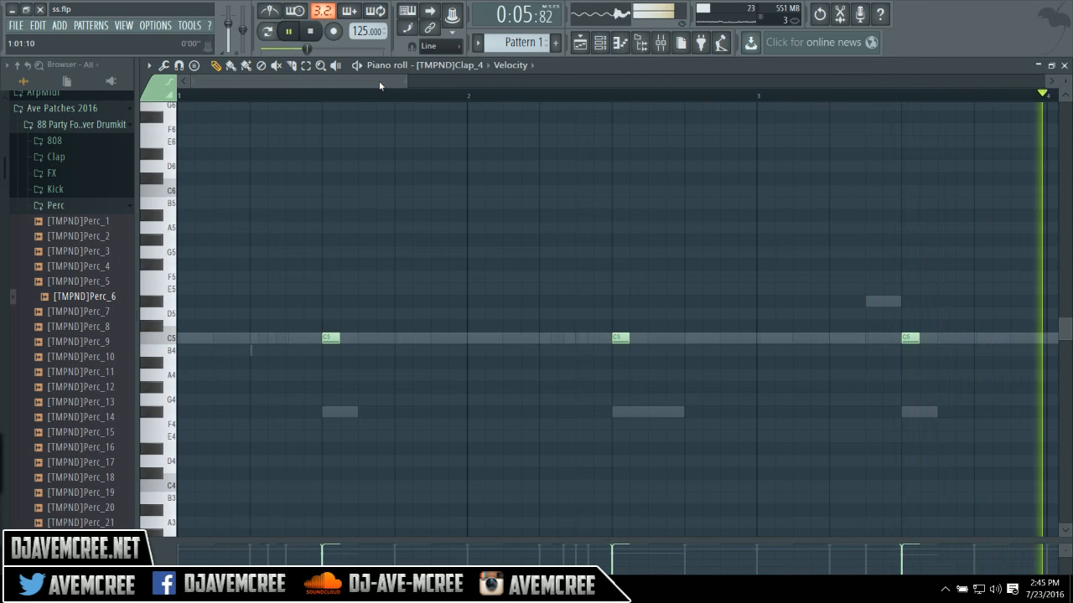
{"action": "left_click_drag", "start_coordinate": [379, 81], "coordinate": [661, 85]}
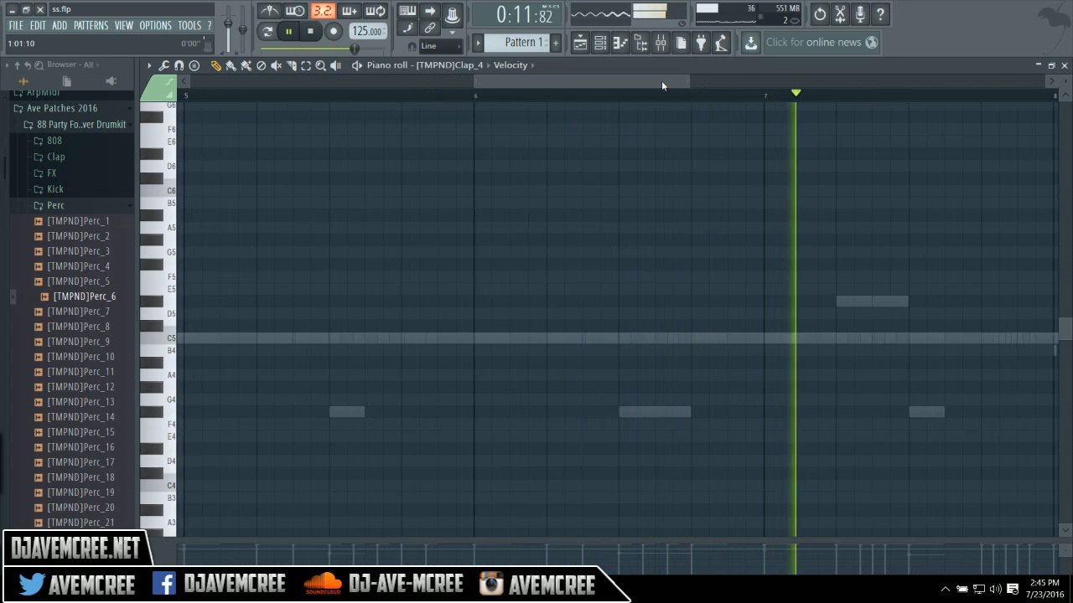
{"action": "mouse_move", "coordinate": [661, 80]}
{"action": "left_mouse_down"}
{"action": "mouse_move", "coordinate": [622, 87]}
{"action": "mouse_move", "coordinate": [651, 83]}
{"action": "left_mouse_up"}
{"action": "key", "text": "ctrl+v"}
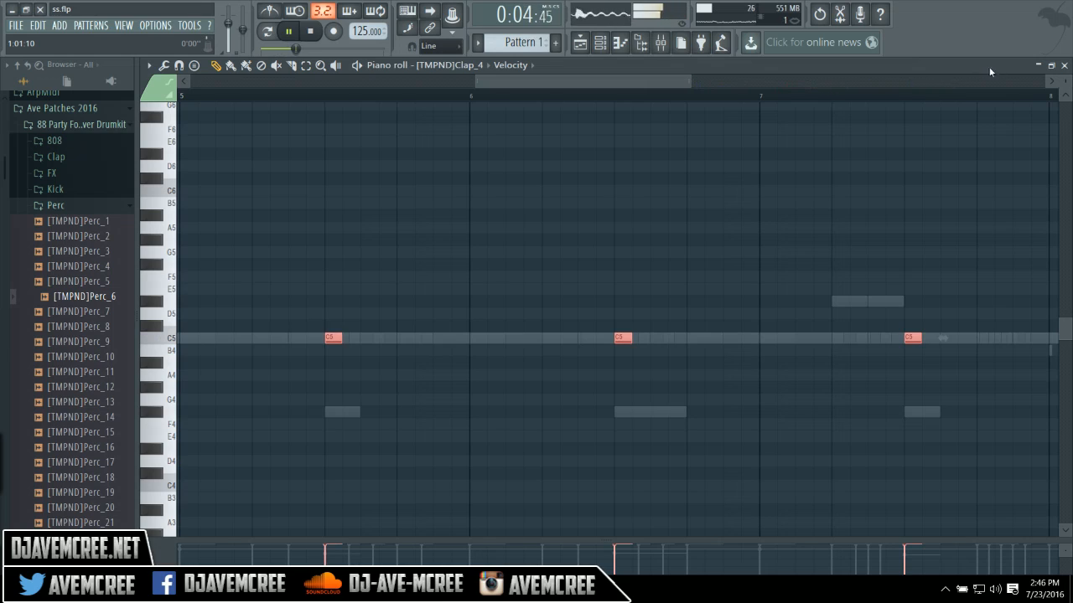
{"action": "left_click", "coordinate": [1066, 65]}
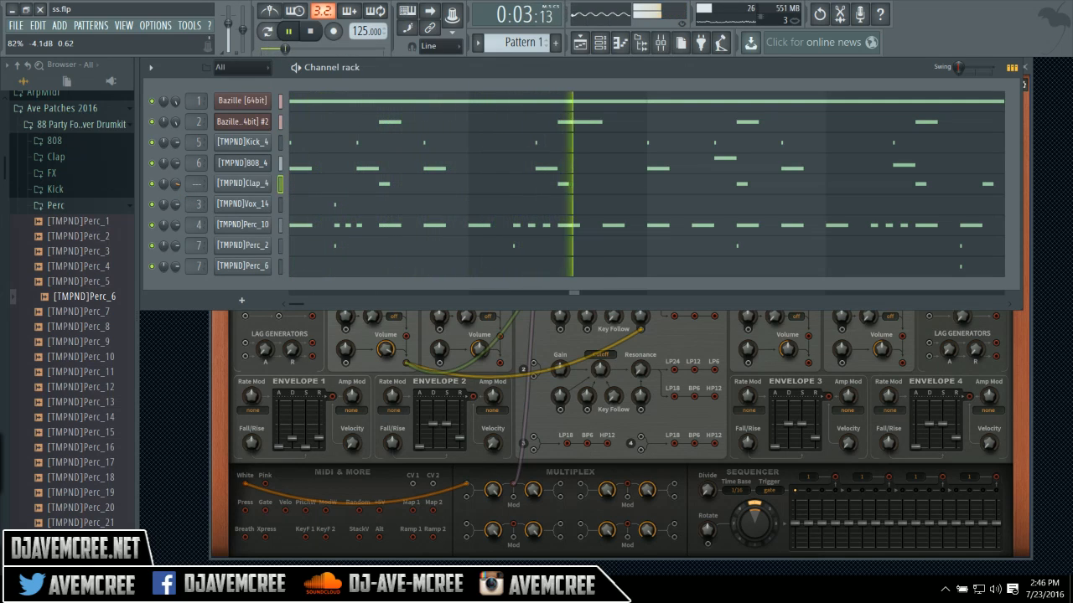
Toggle solo for the second Bazille channel in the channel rack.
{"action": "right_click", "coordinate": [152, 126]}
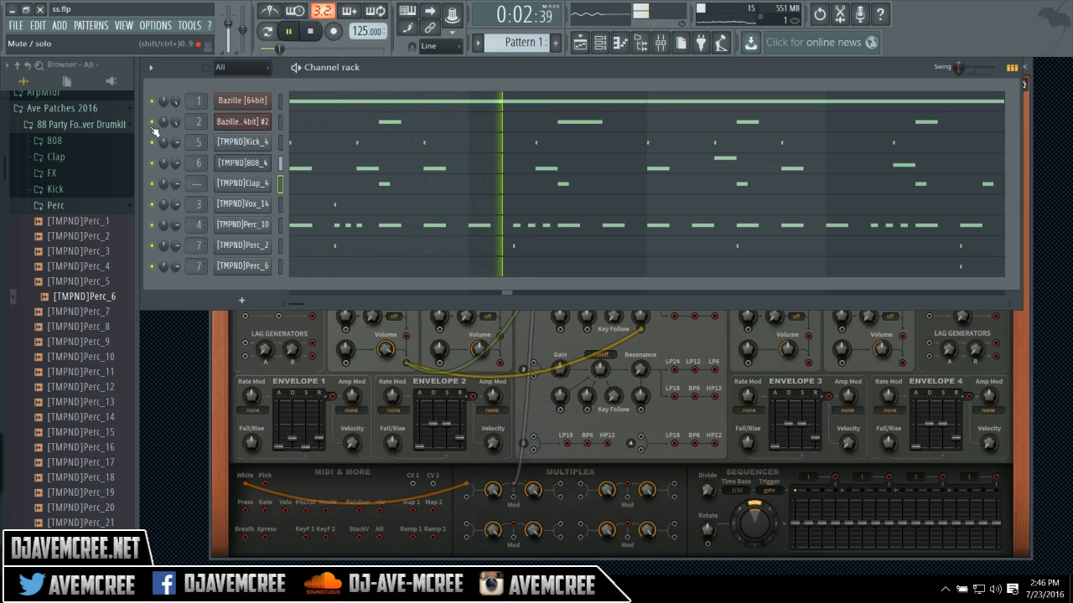